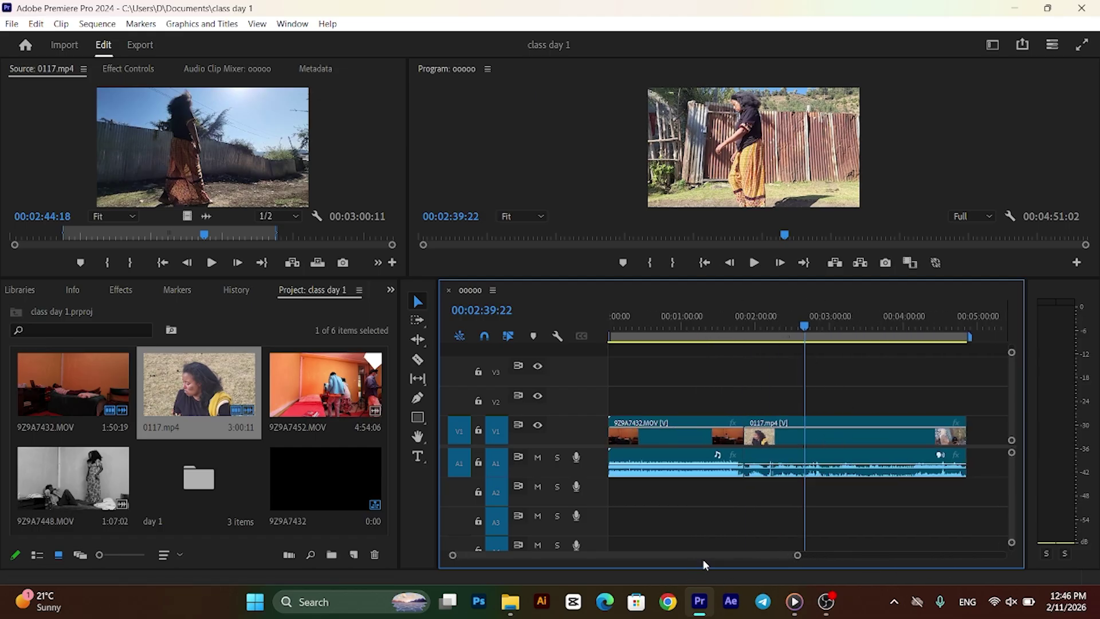
{"action": "scroll", "coordinate": [714, 555], "scroll_direction": "down", "scroll_amount": 2}
{"action": "scroll", "coordinate": [689, 551], "scroll_direction": "up", "scroll_amount": 2}
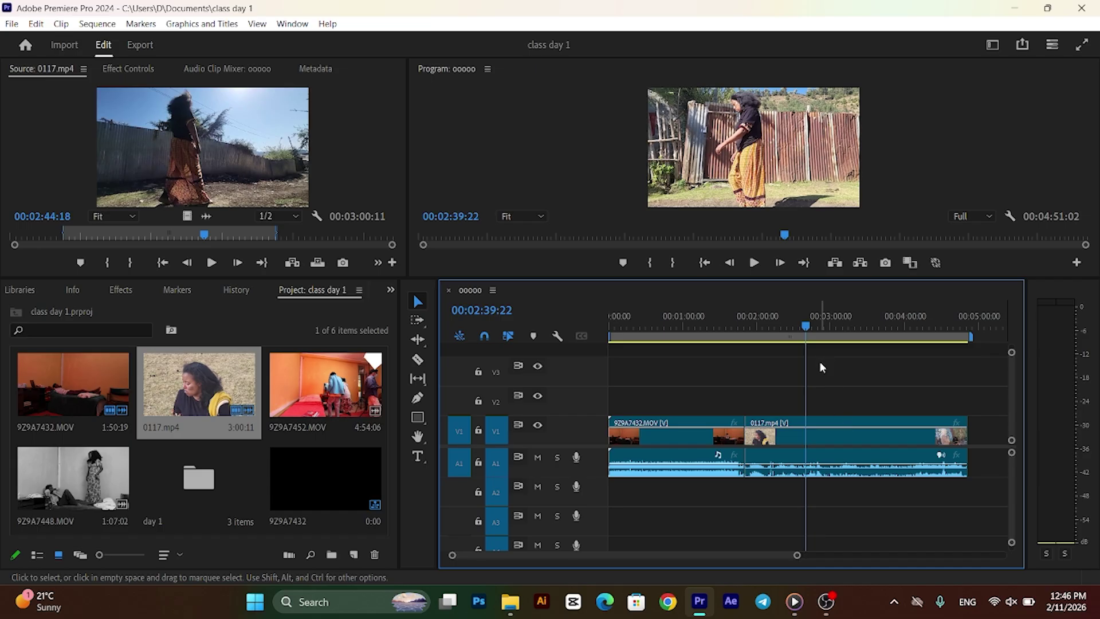
{"action": "left_click_drag", "start_coordinate": [805, 325], "coordinate": [717, 326]}
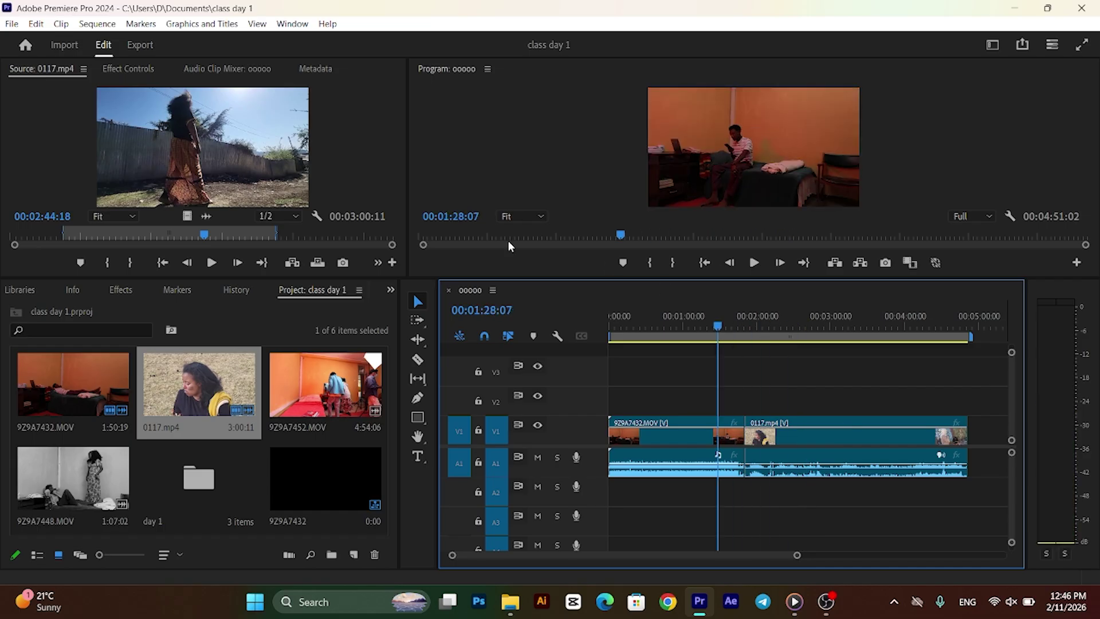
{"action": "left_click", "coordinate": [262, 155]}
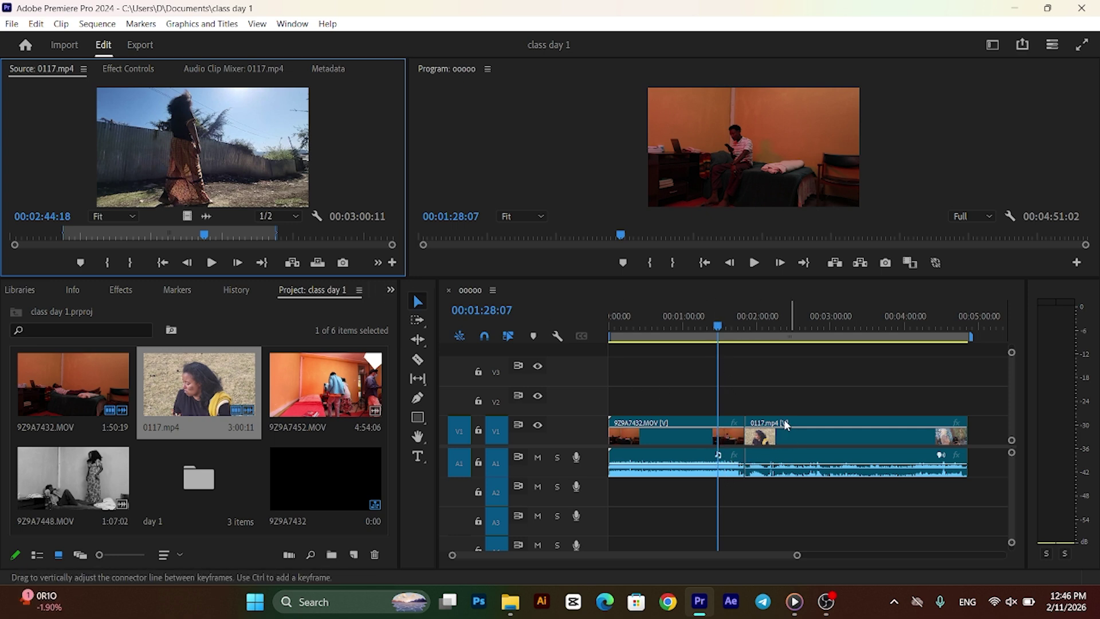
{"action": "left_click", "coordinate": [771, 404]}
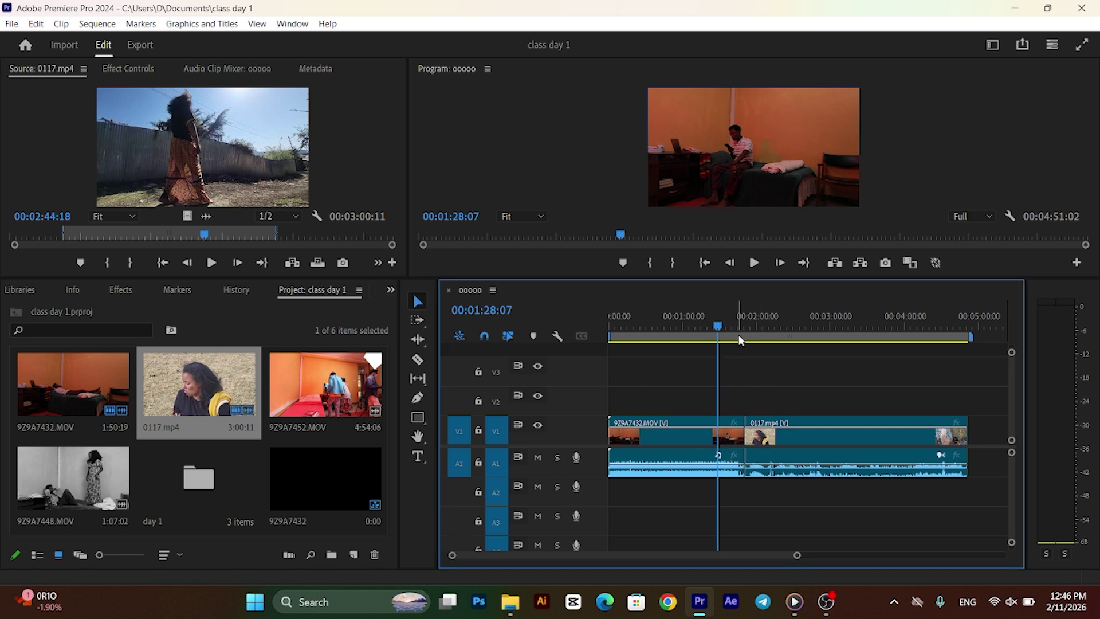
- Split the 0117.mp4 clip and its linked audio at 00:02:04:07 using the Razor tool
{"action": "left_click_drag", "start_coordinate": [721, 328], "coordinate": [763, 342]}
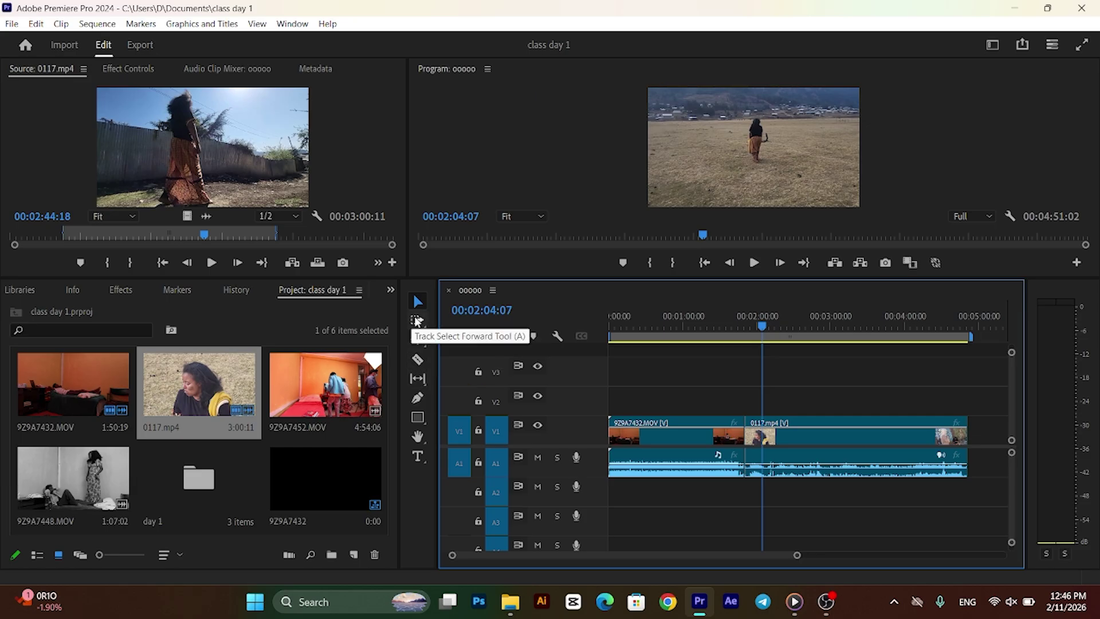
{"action": "left_click", "coordinate": [417, 360]}
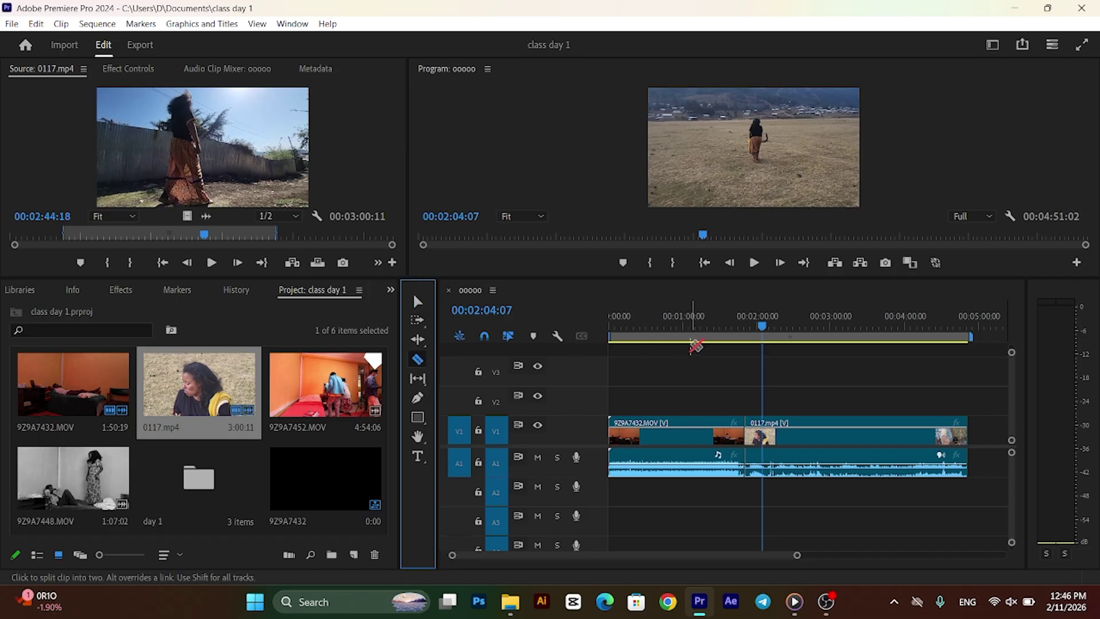
{"action": "left_click_drag", "start_coordinate": [762, 324], "coordinate": [762, 326]}
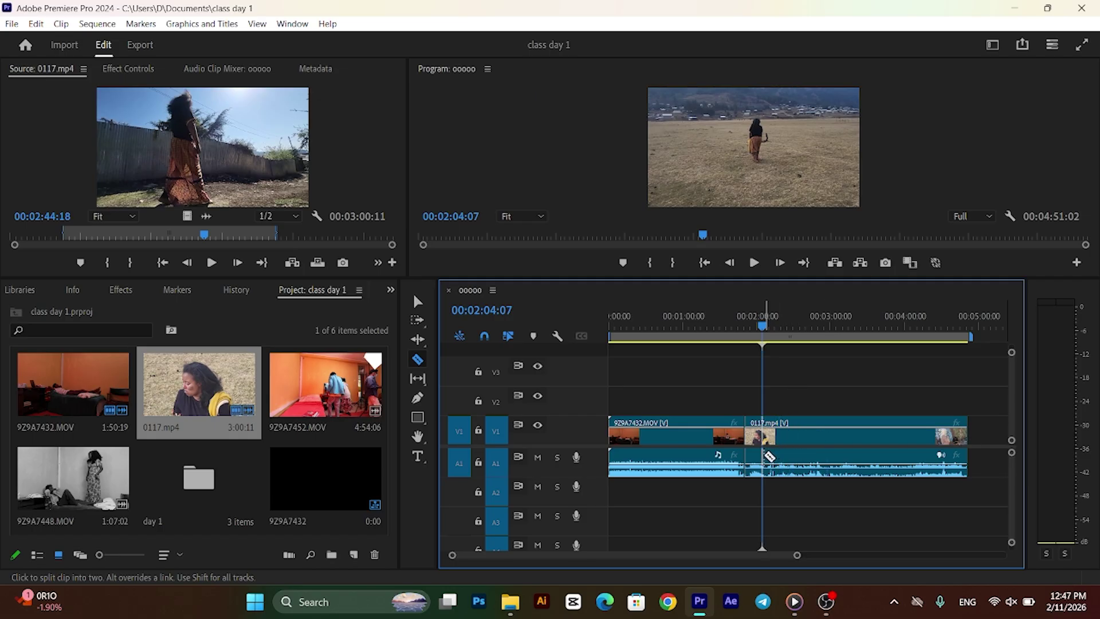
{"action": "left_click", "coordinate": [764, 456]}
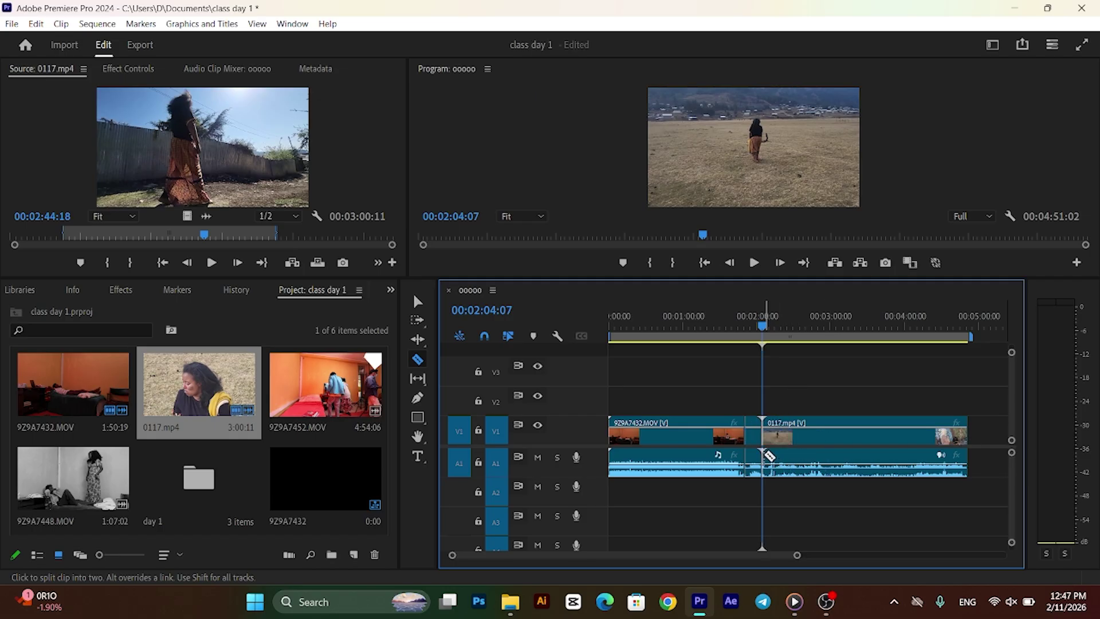
- Move the long second piece of 0117.mp4 about 33 seconds along the timeline and shift the short first piece slightly away from 9Z9A7432.MOV
{"action": "left_click", "coordinate": [750, 316]}
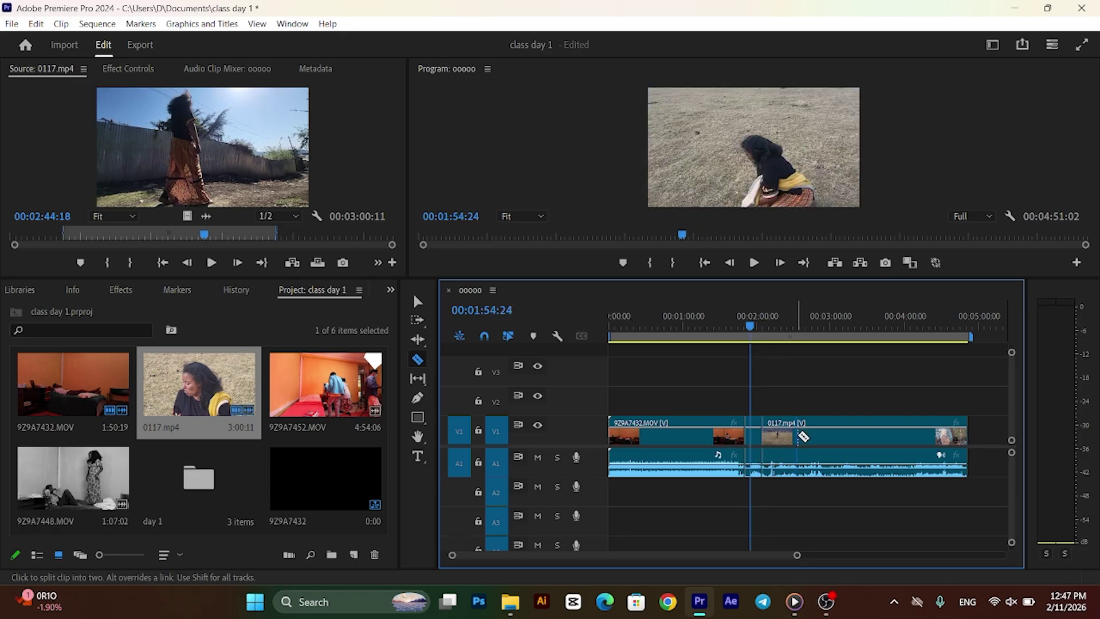
{"action": "left_click", "coordinate": [416, 302]}
{"action": "left_click", "coordinate": [842, 441]}
{"action": "left_click_drag", "start_coordinate": [824, 441], "coordinate": [865, 441]}
{"action": "left_click", "coordinate": [753, 441]}
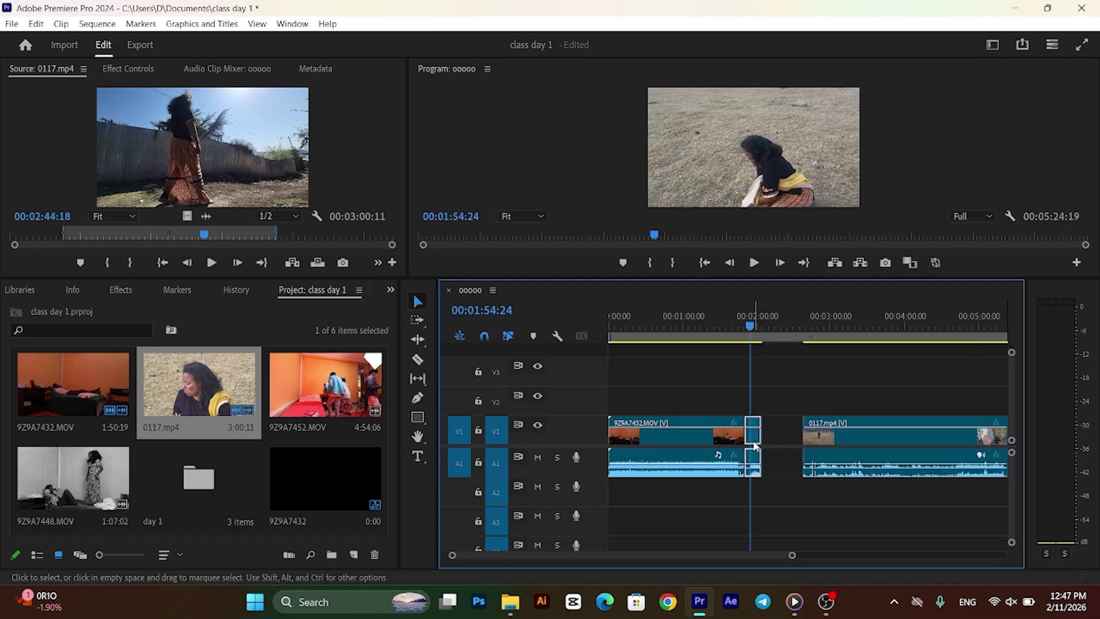
{"action": "left_click_drag", "start_coordinate": [753, 442], "coordinate": [760, 442]}
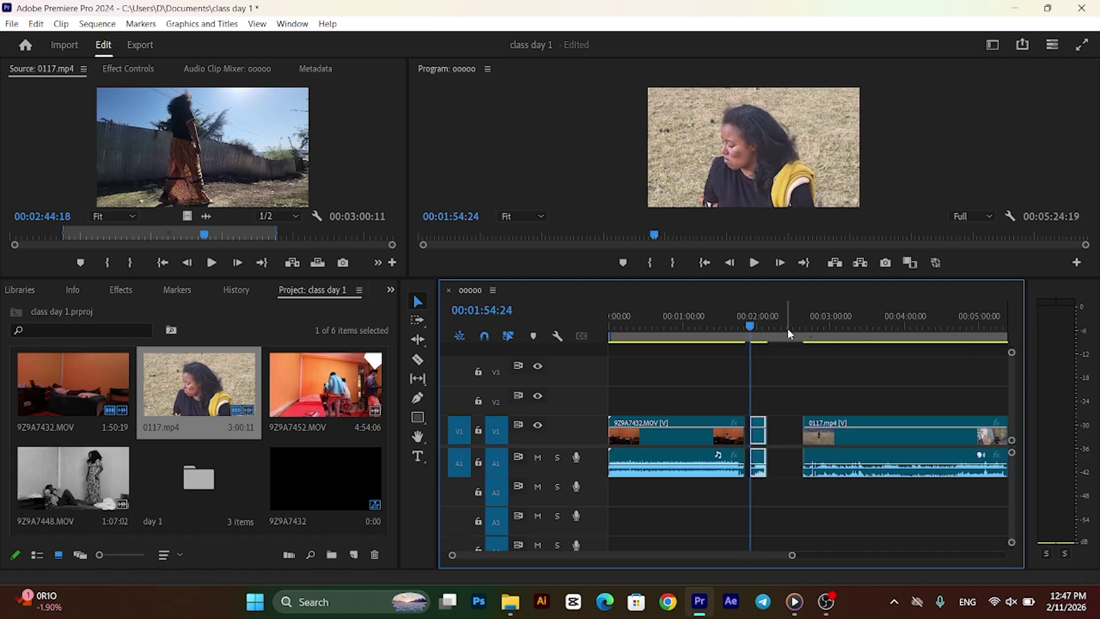
- Split the long piece of 0117.mp4 at 00:02:57:03 with the Razor tool
{"action": "left_click", "coordinate": [831, 332]}
{"action": "left_click_drag", "start_coordinate": [833, 342], "coordinate": [827, 343]}
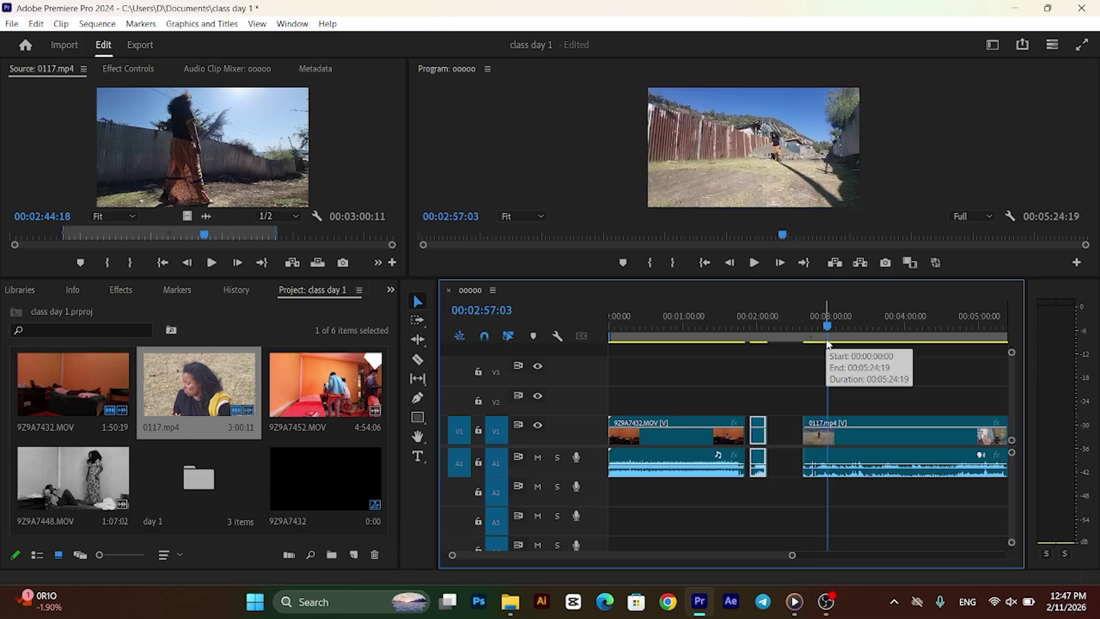
{"action": "left_click", "coordinate": [417, 359]}
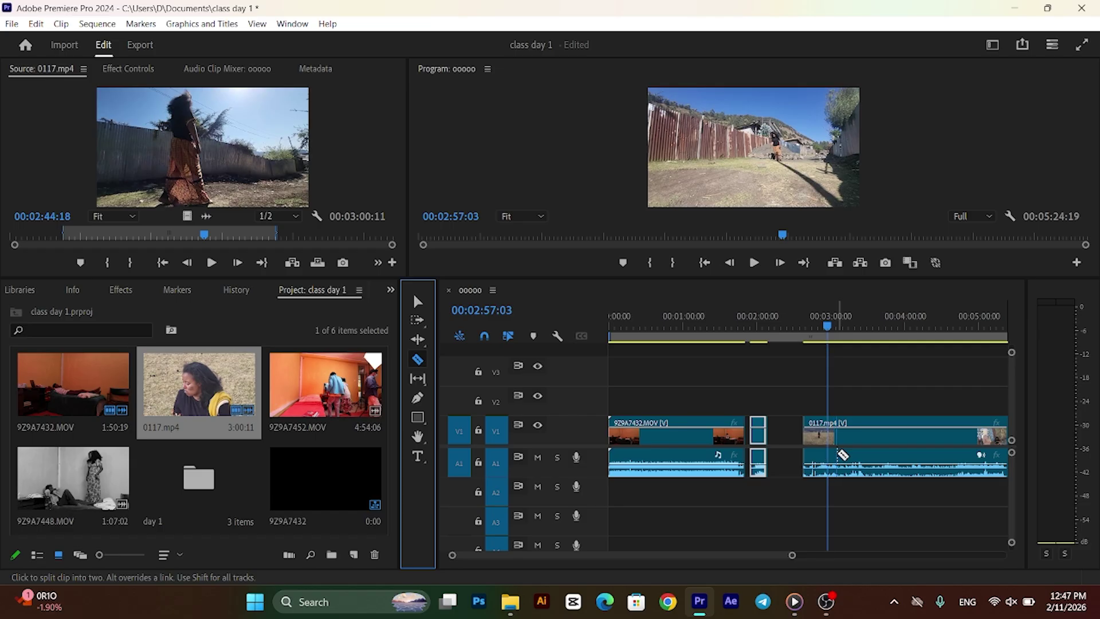
{"action": "left_click", "coordinate": [829, 456]}
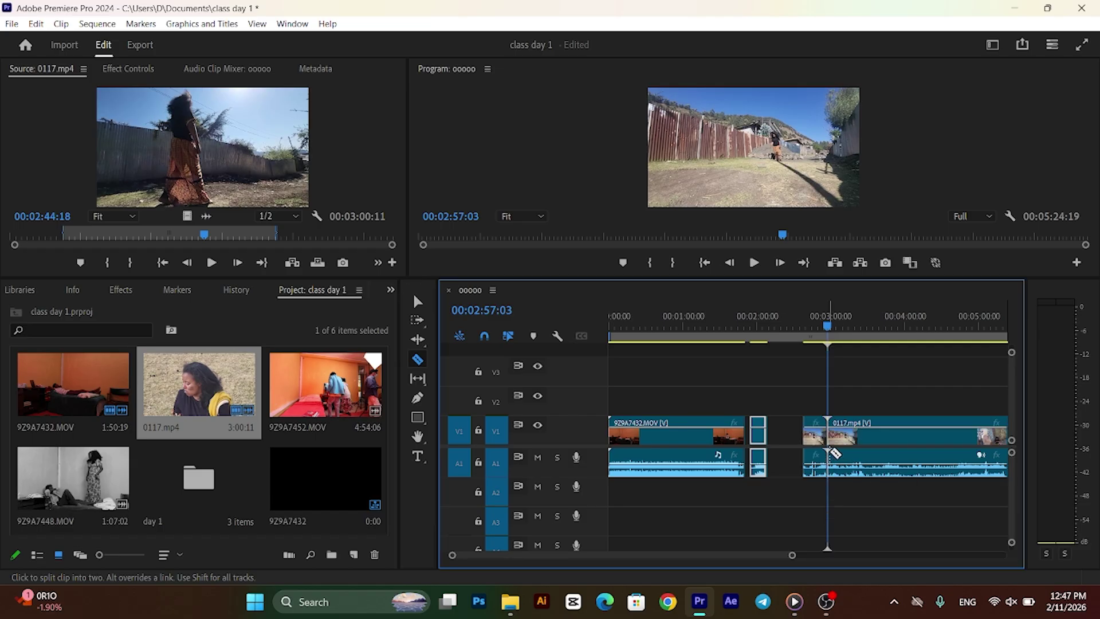
- Shift the middle piece of 0117.mp4 about 19 seconds earlier, leaving a gap before the last piece
{"action": "left_click", "coordinate": [417, 301]}
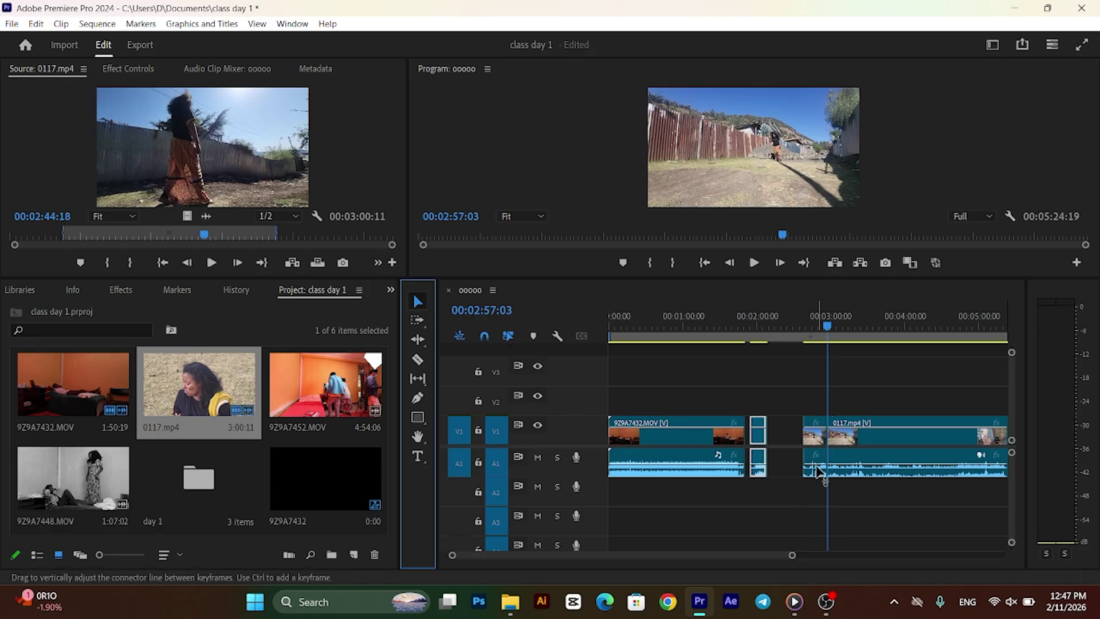
{"action": "left_click", "coordinate": [814, 443]}
{"action": "left_click_drag", "start_coordinate": [815, 445], "coordinate": [791, 445]}
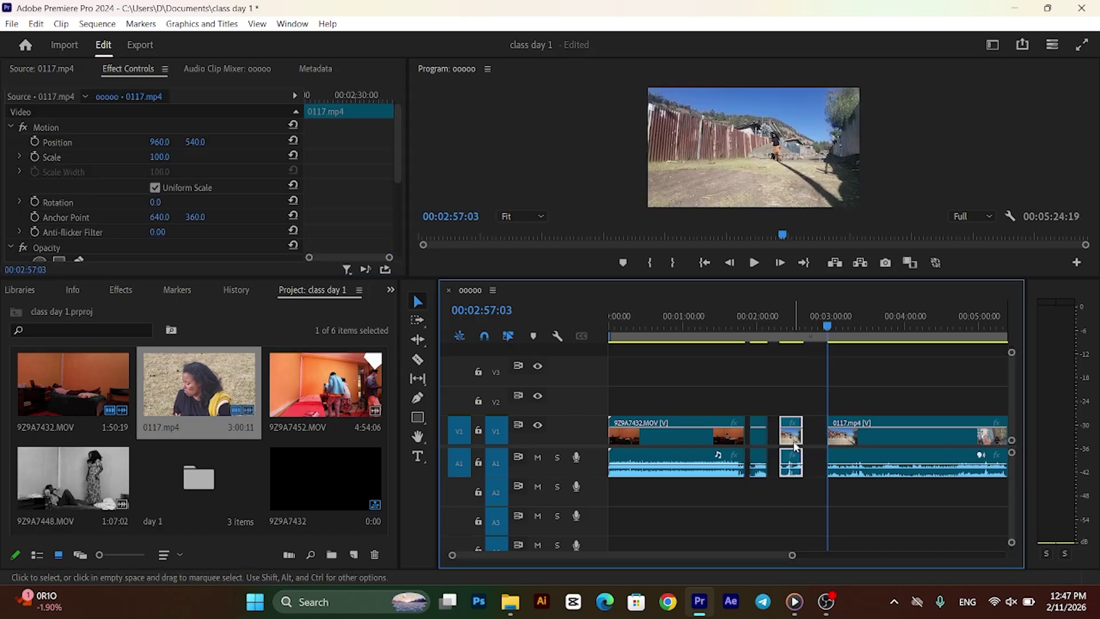
- Move the playhead back to 00:01:44:13 and remove the empty gap before the last 0117.mp4 piece
{"action": "left_click_drag", "start_coordinate": [824, 328], "coordinate": [736, 349]}
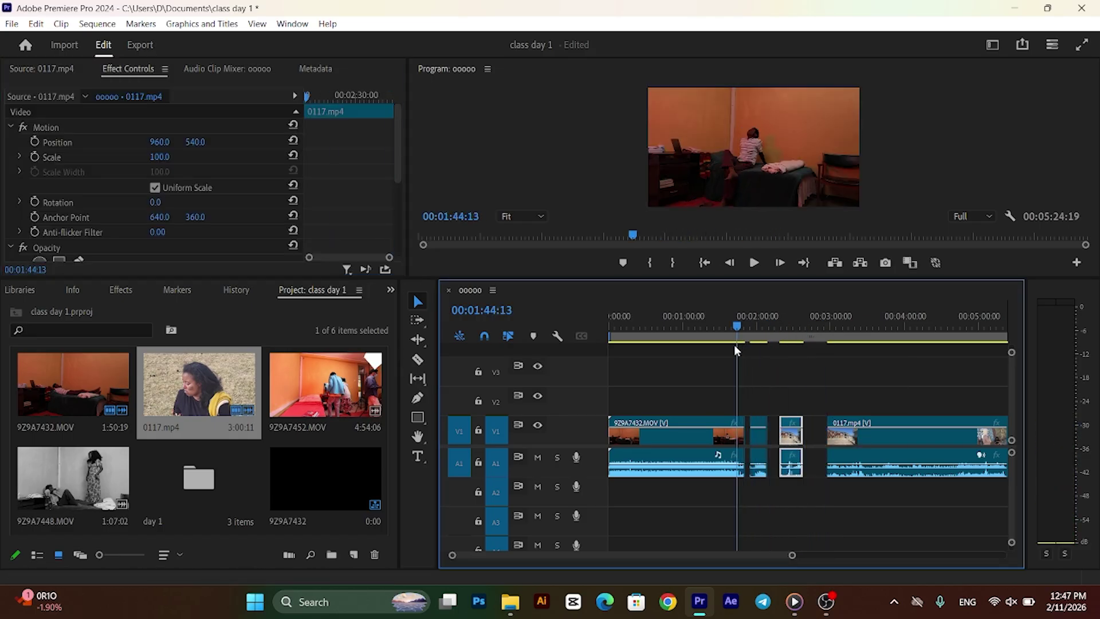
{"action": "left_click", "coordinate": [813, 436]}
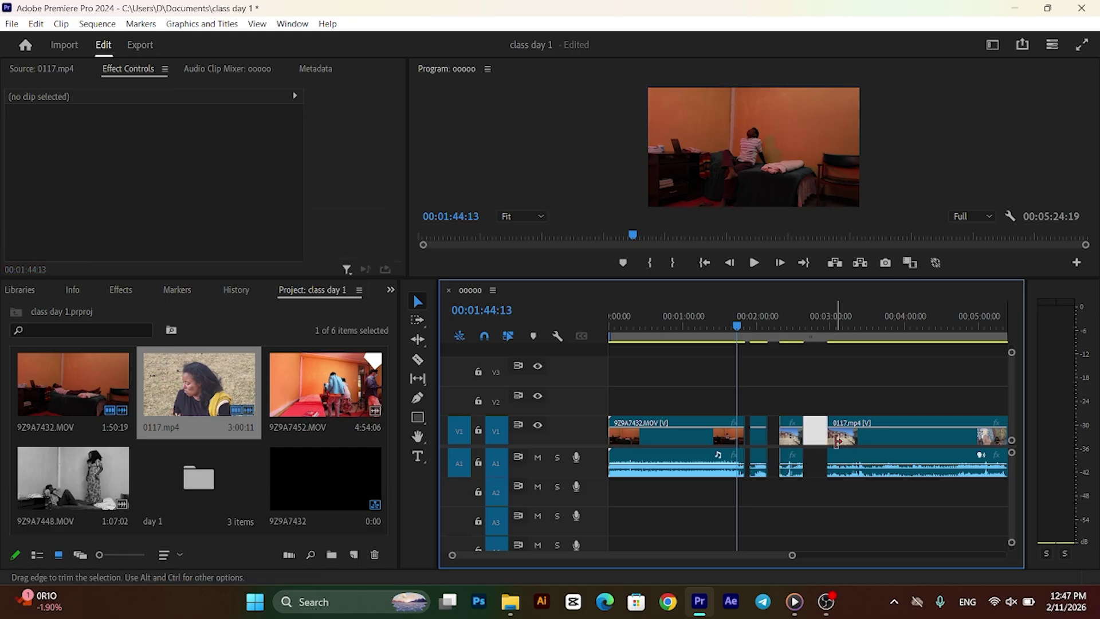
{"action": "key", "text": "Delete"}
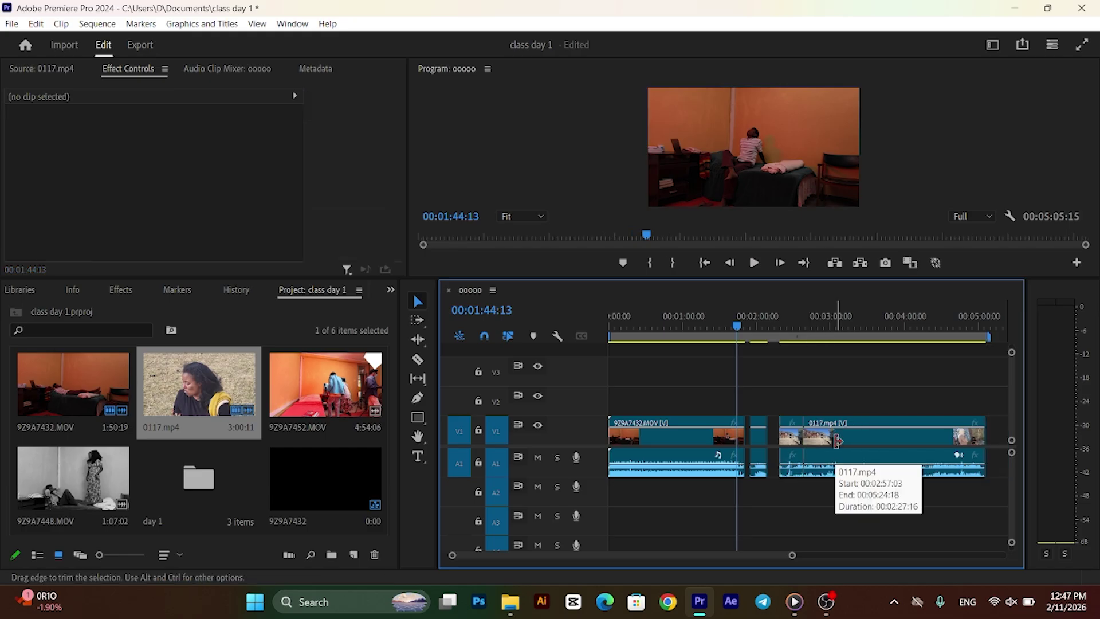
- Undo the gap removal and all clip moves and cuts, restoring 0117.mp4 to a single clip
{"action": "key", "text": "ctrl+z"}
{"action": "key", "text": "ctrl+z"}
{"action": "key", "text": "ctrl+z"}
{"action": "key", "text": "ctrl+z"}
{"action": "key", "text": "ctrl+z"}
{"action": "key", "text": "ctrl+z"}
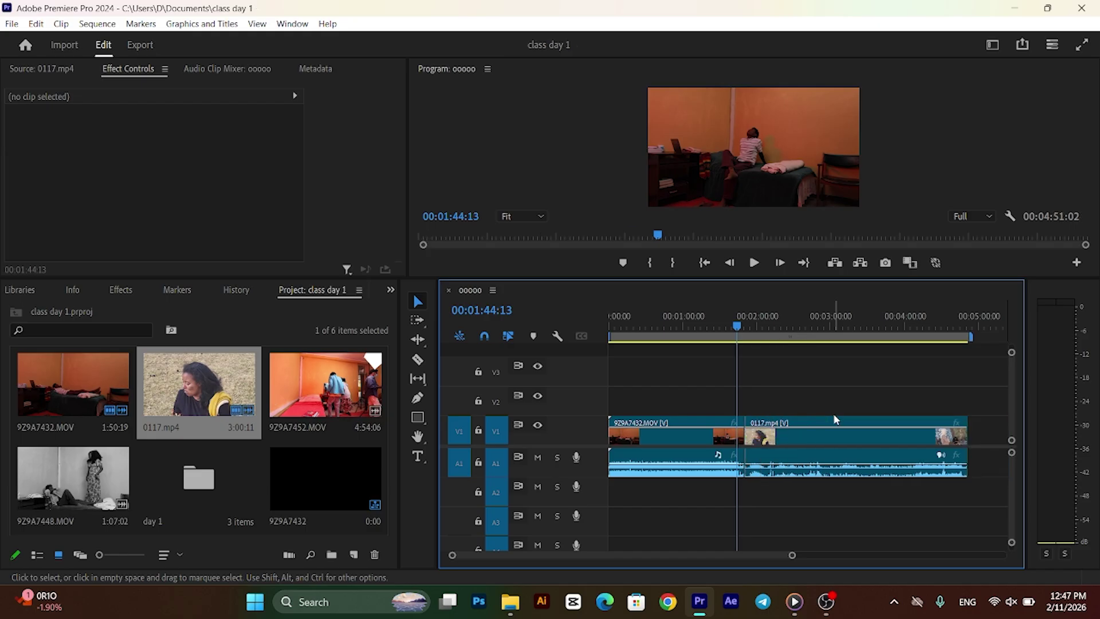
- Split 0117.mp4 at the playhead at 00:01:59:16 and move its second piece about 67 seconds along the timeline
{"action": "left_click_drag", "start_coordinate": [737, 325], "coordinate": [756, 331]}
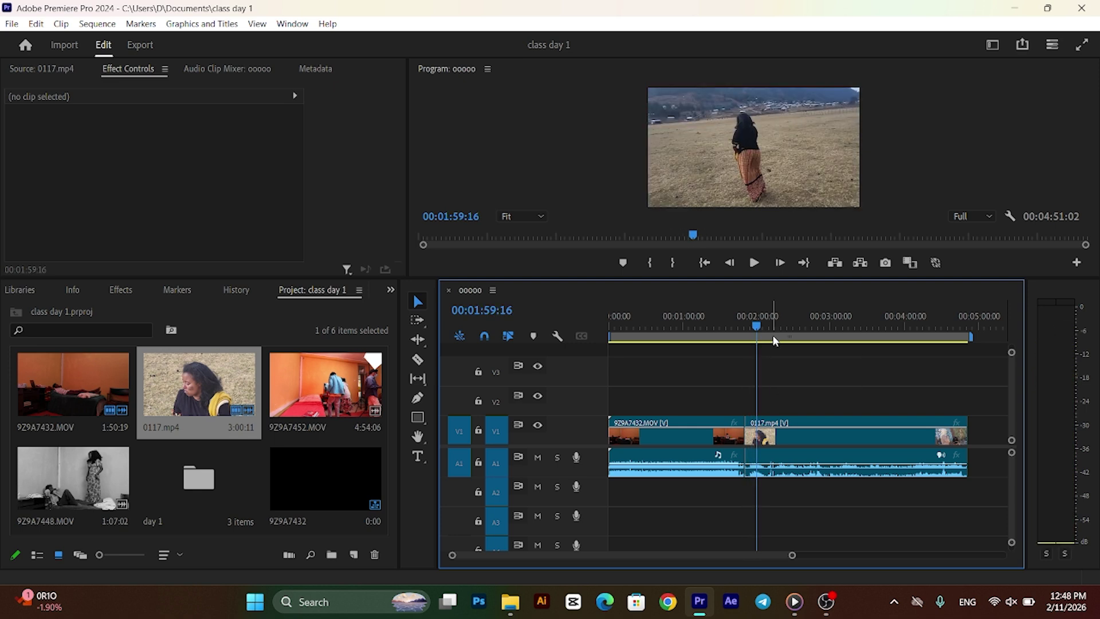
{"action": "key", "text": "ctrl+k"}
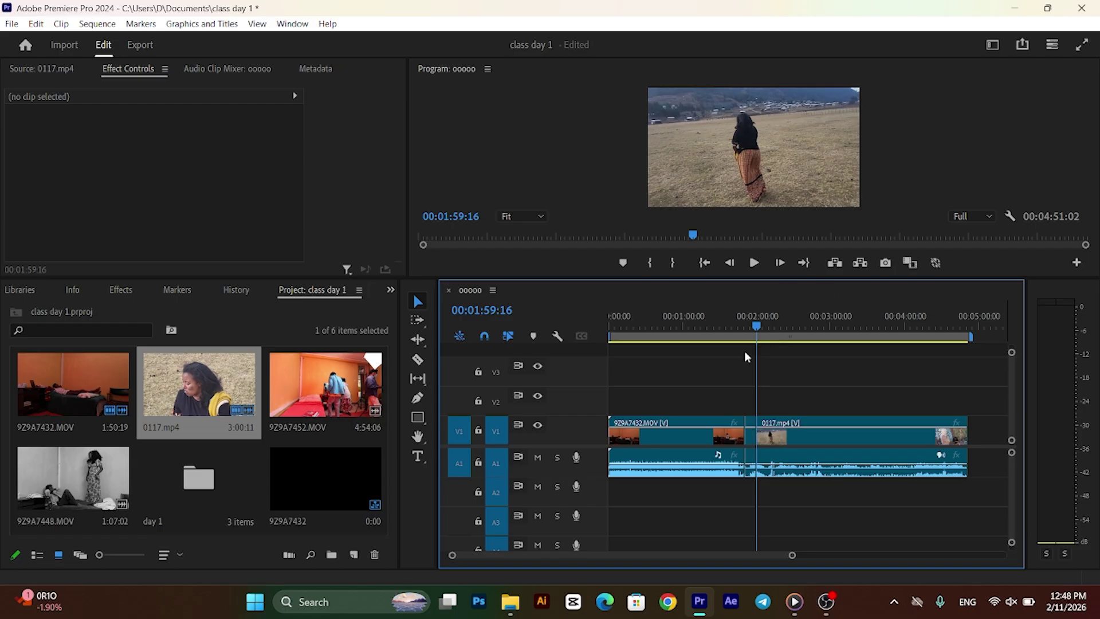
{"action": "left_click_drag", "start_coordinate": [776, 436], "coordinate": [859, 436]}
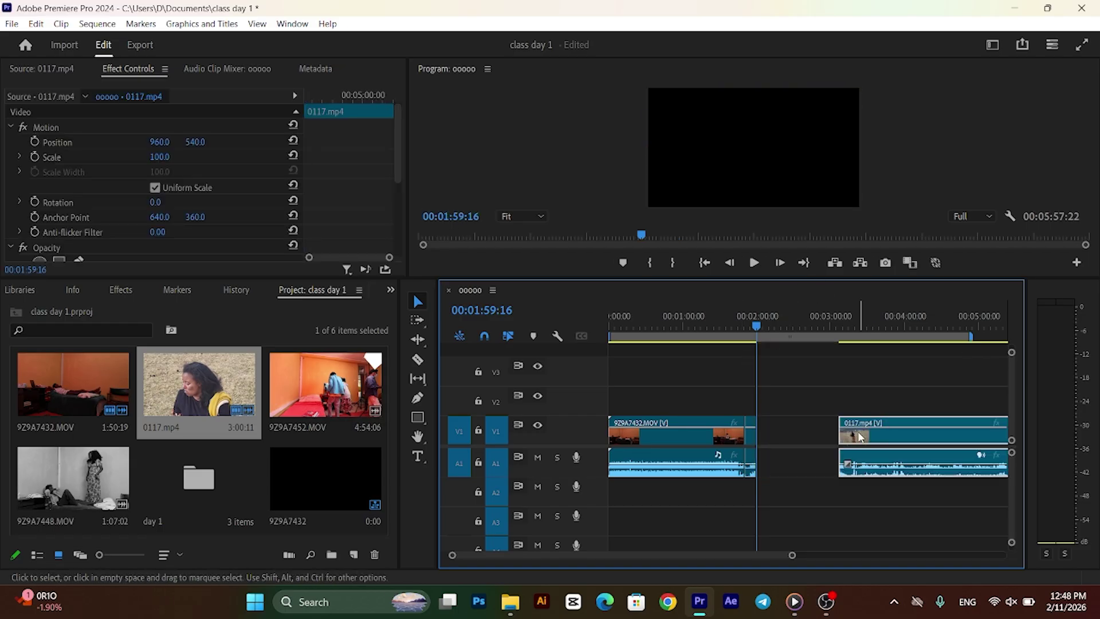
- Deselect the moved 0117.mp4 piece and split it at the playhead at 00:03:46:12
{"action": "left_click_drag", "start_coordinate": [859, 338], "coordinate": [889, 346]}
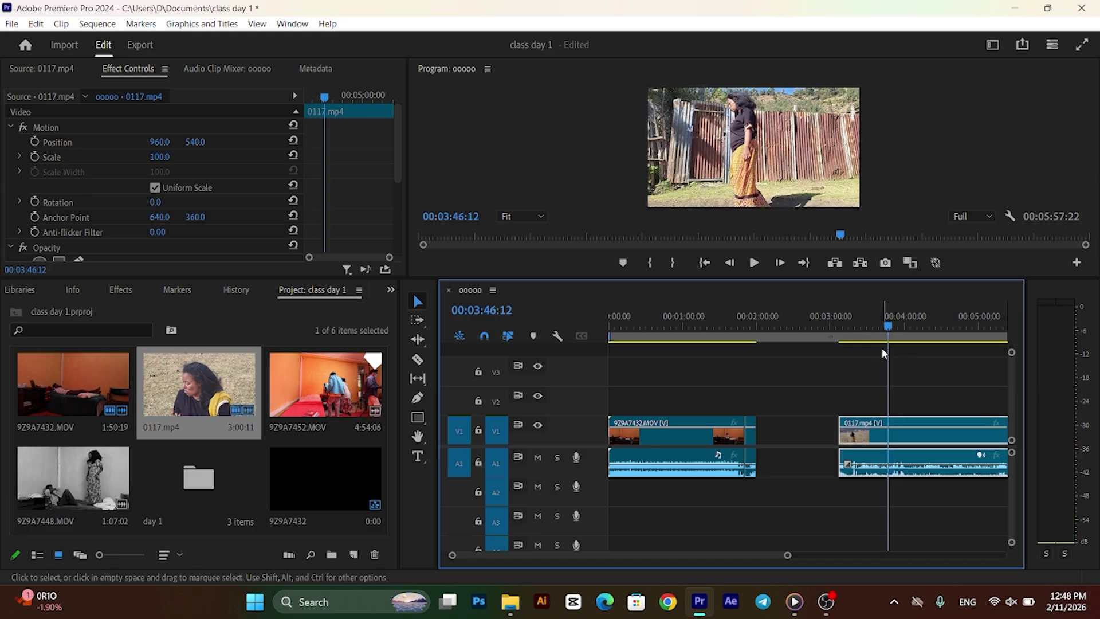
{"action": "left_click", "coordinate": [882, 353]}
{"action": "key", "text": "ctrl+k"}
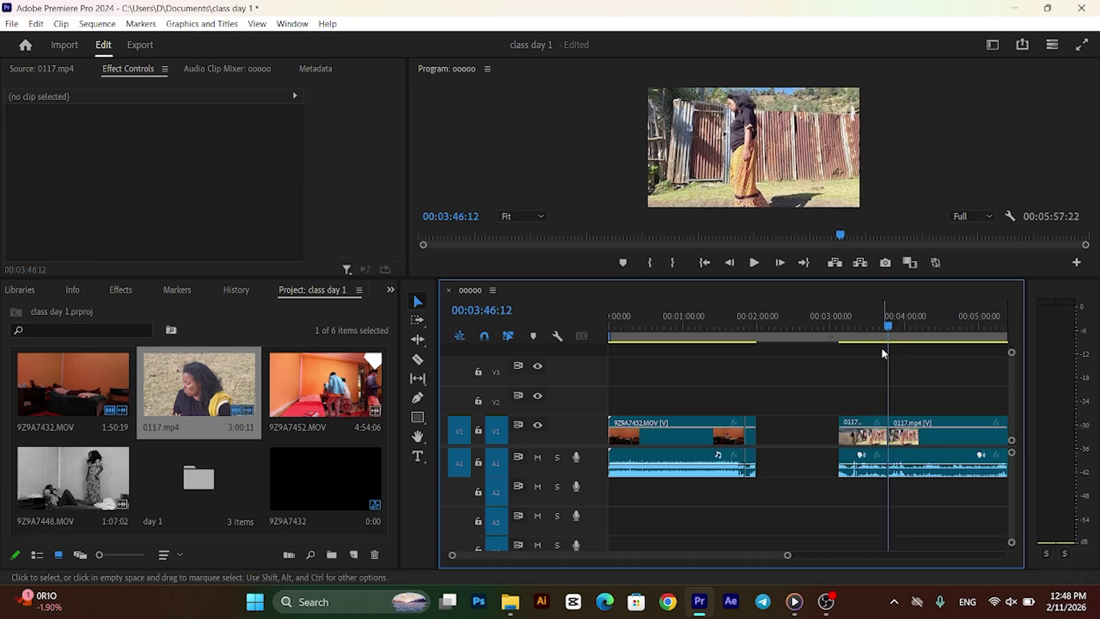
- Move the middle piece of 0117.mp4 about 30 seconds earlier and place the playhead within it at 00:02:57:03
{"action": "left_click", "coordinate": [851, 325]}
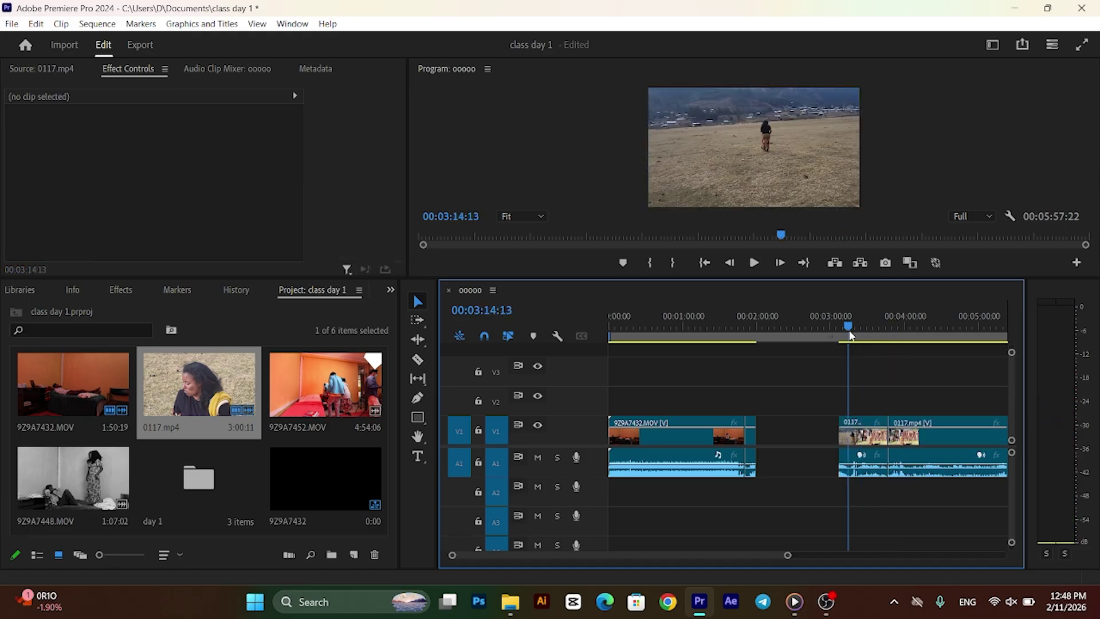
{"action": "left_click", "coordinate": [877, 457]}
{"action": "left_click_drag", "start_coordinate": [875, 440], "coordinate": [838, 441]}
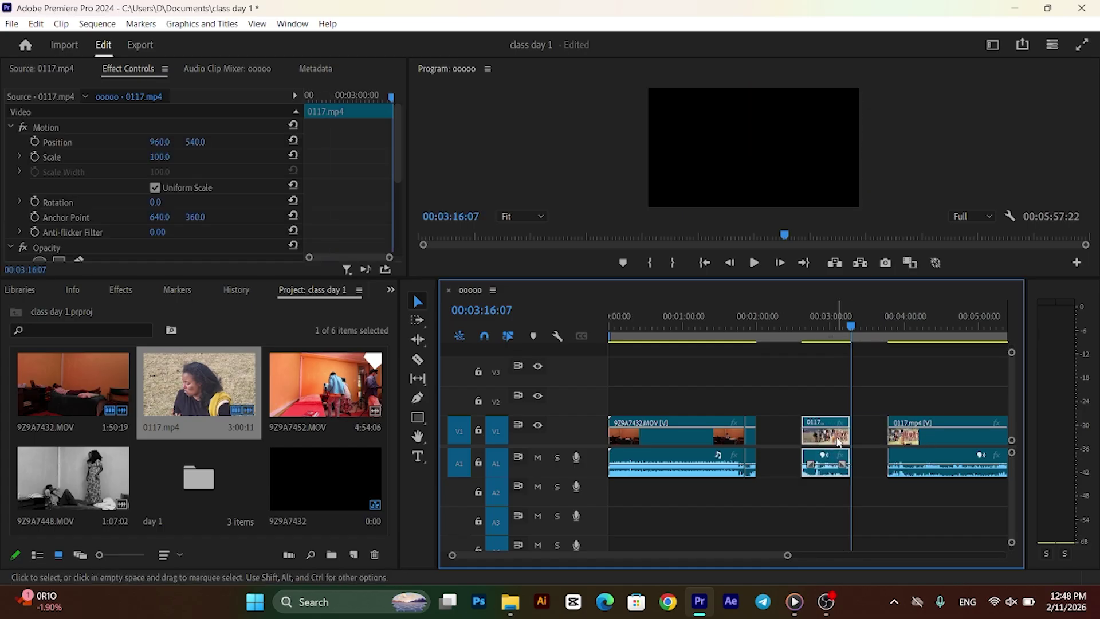
{"action": "left_click", "coordinate": [844, 323]}
{"action": "left_click", "coordinate": [827, 337]}
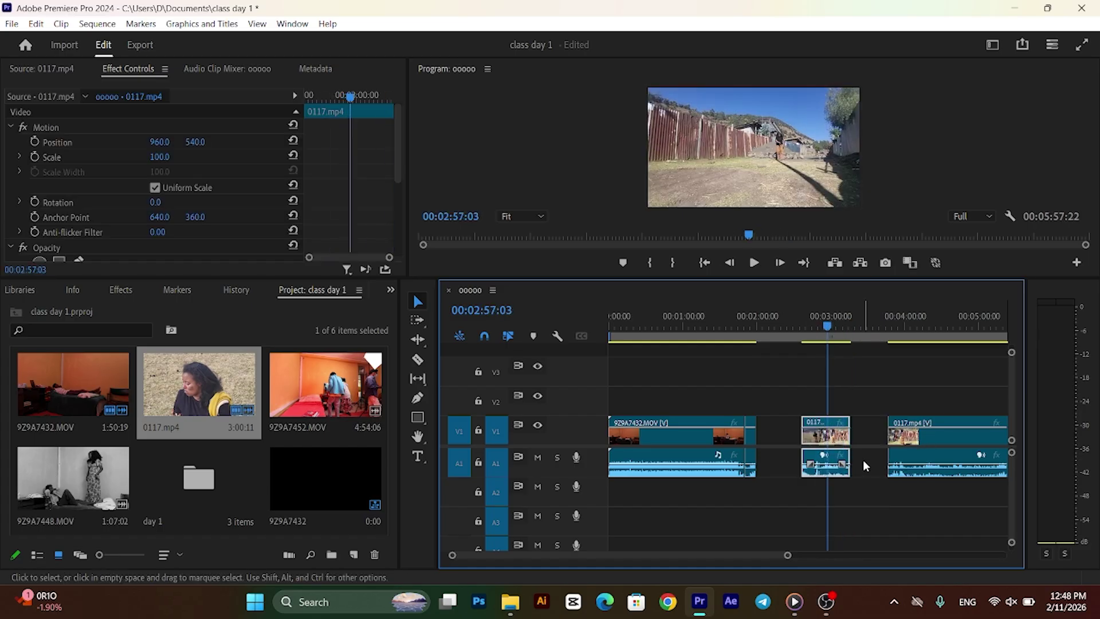
- Undo the playhead cuts and the clip moves so that 0117.mp4 is one clip again
{"action": "key", "text": "ctrl+z"}
{"action": "key", "text": "ctrl+z"}
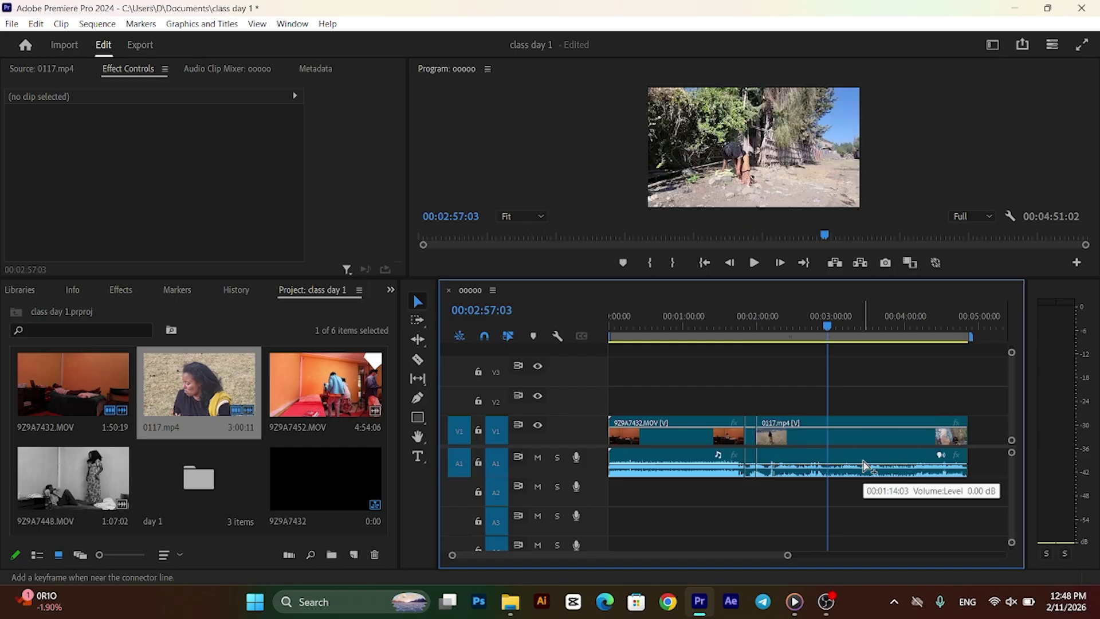
{"action": "key", "text": "ctrl+z"}
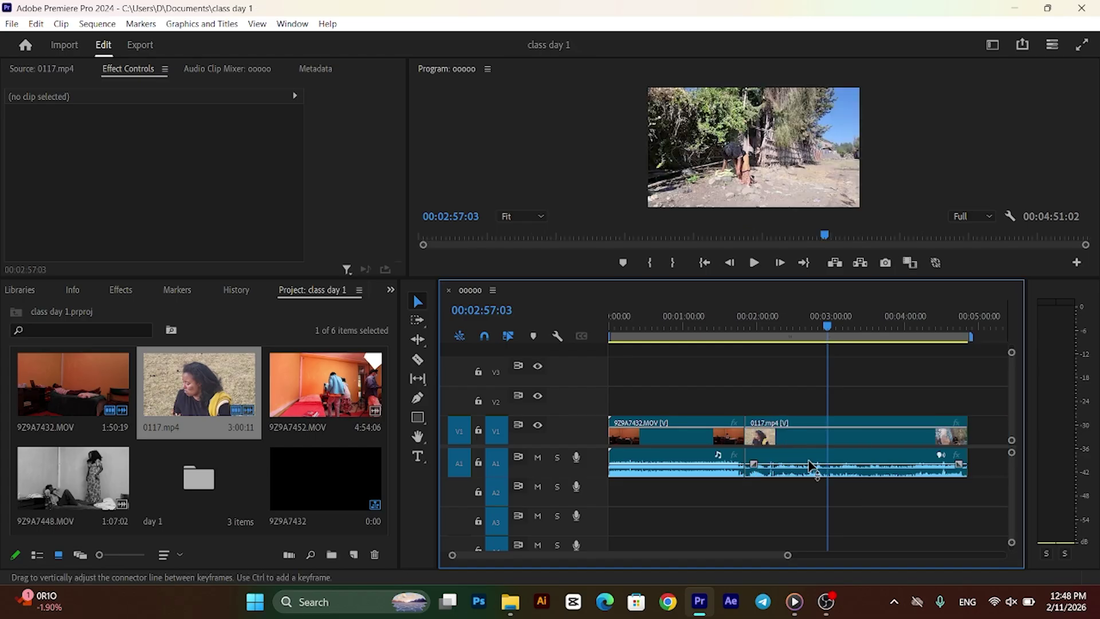
- Place the playhead at 00:02:34:12, split 0117.mp4 there with the Razor tool and return to the Selection tool
{"action": "left_click", "coordinate": [417, 360]}
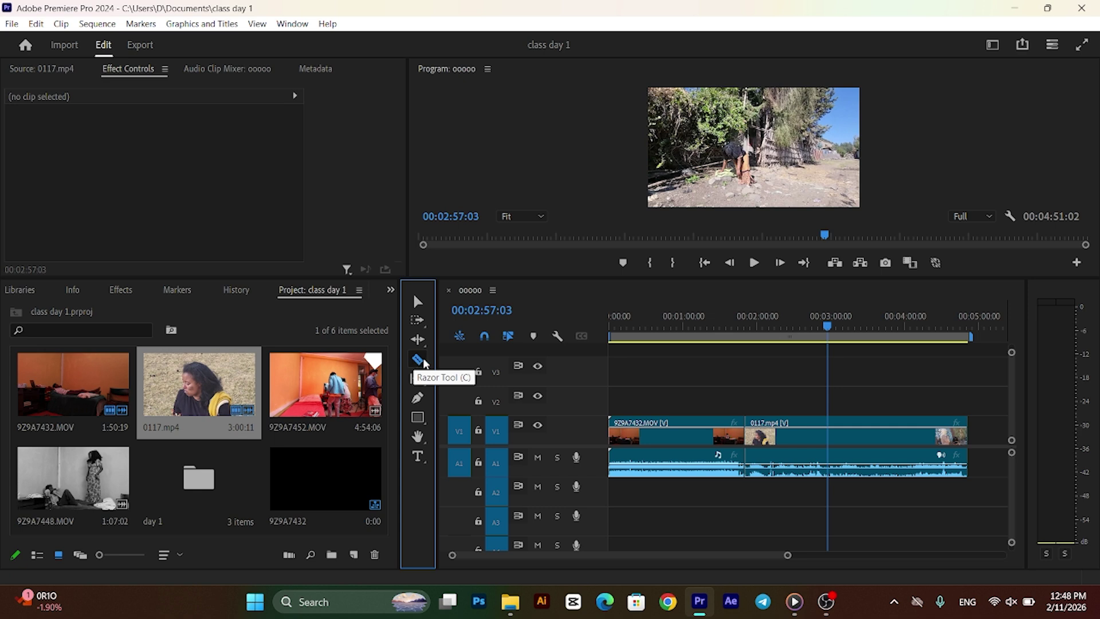
{"action": "left_click", "coordinate": [416, 301]}
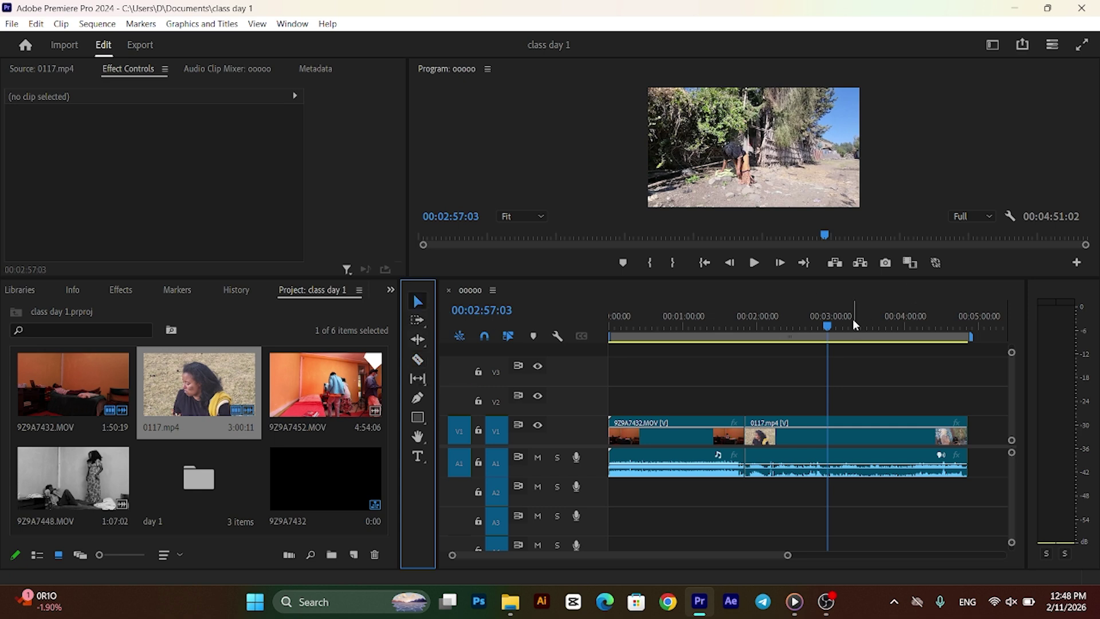
{"action": "left_click_drag", "start_coordinate": [829, 326], "coordinate": [800, 341]}
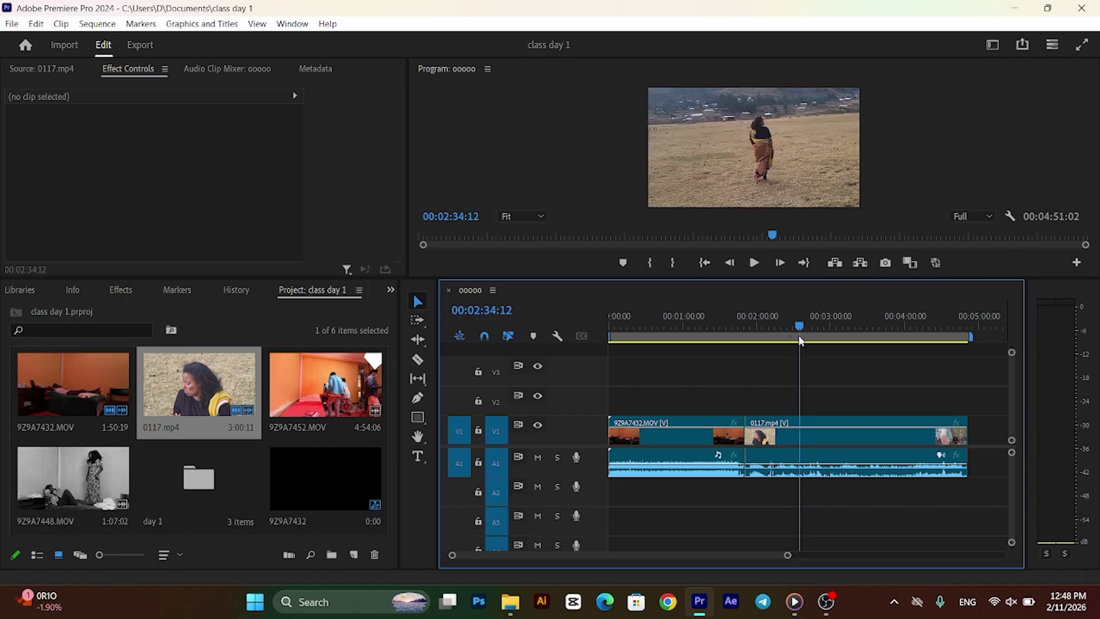
{"action": "key", "text": "c"}
{"action": "left_click", "coordinate": [419, 302]}
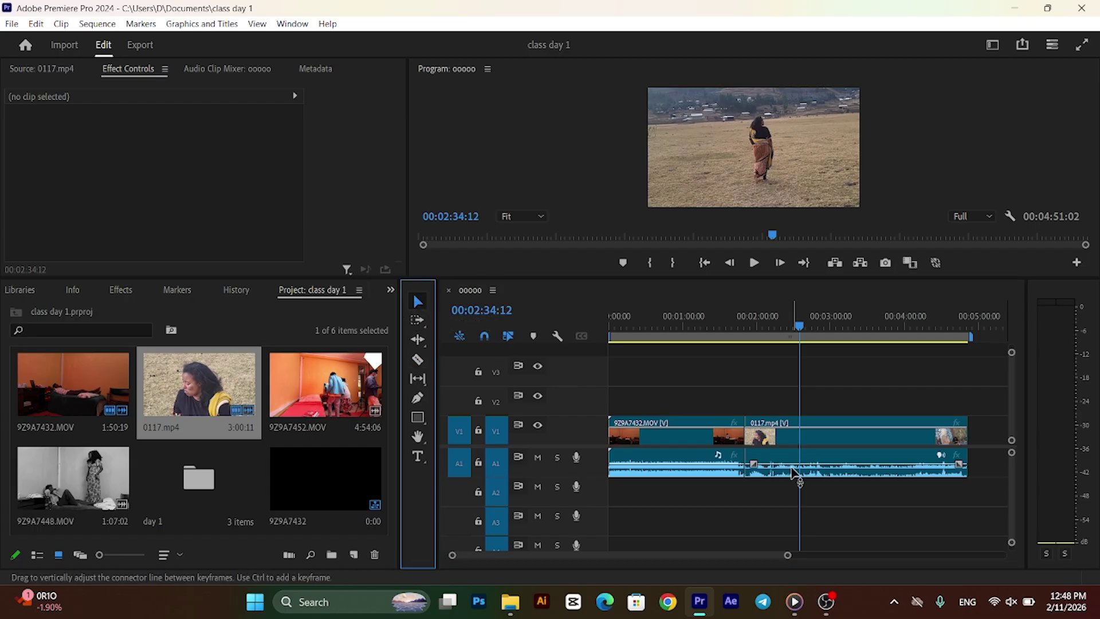
{"action": "key", "text": "c"}
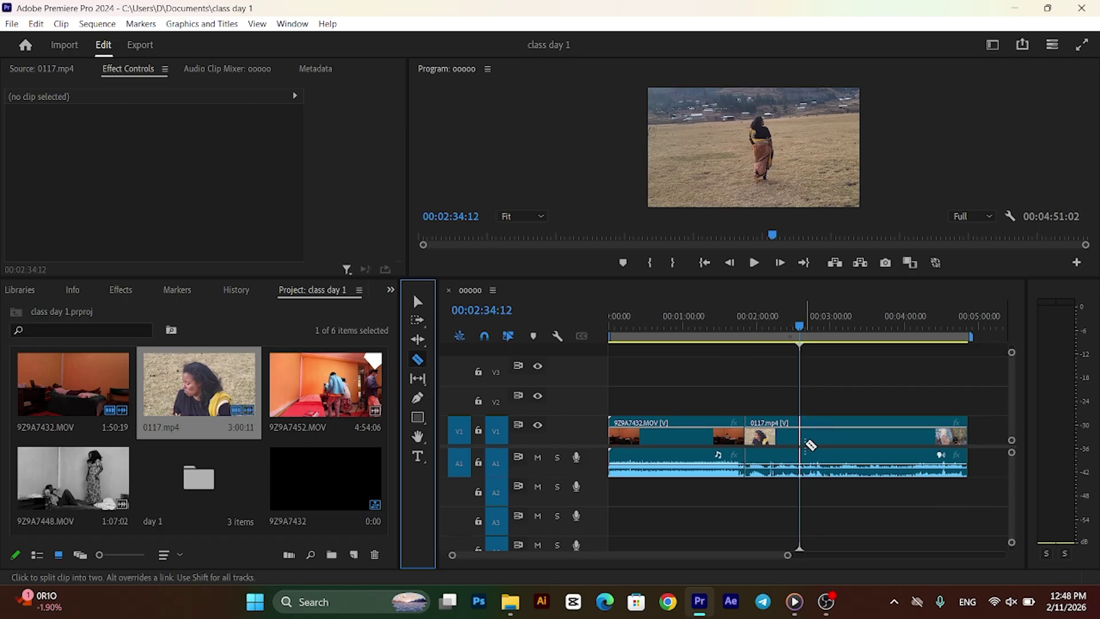
{"action": "left_click", "coordinate": [804, 445]}
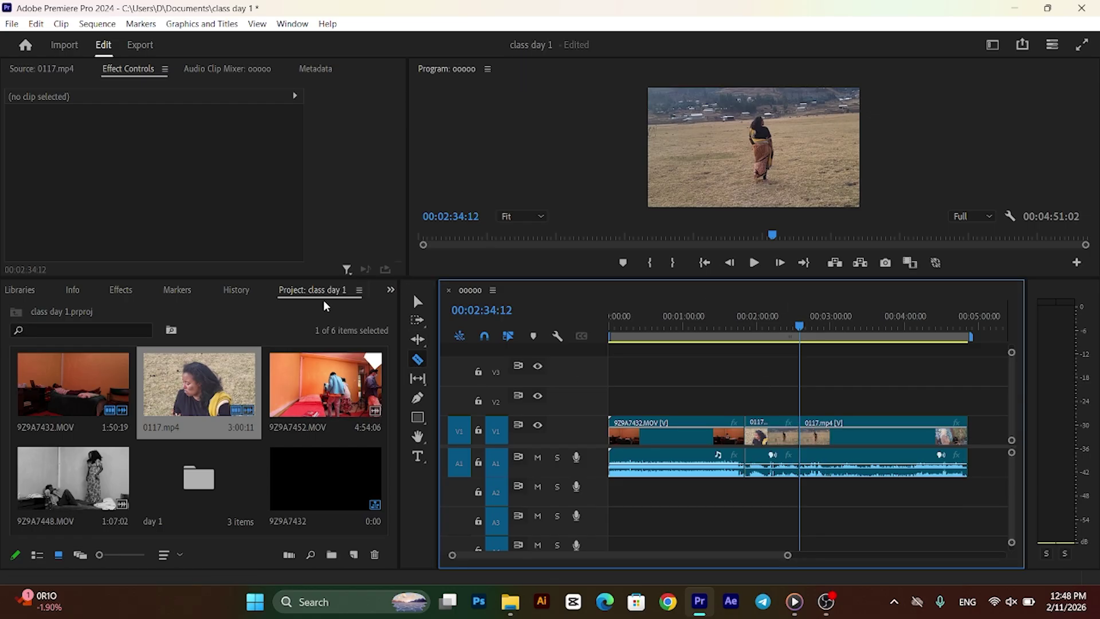
{"action": "left_click", "coordinate": [418, 301]}
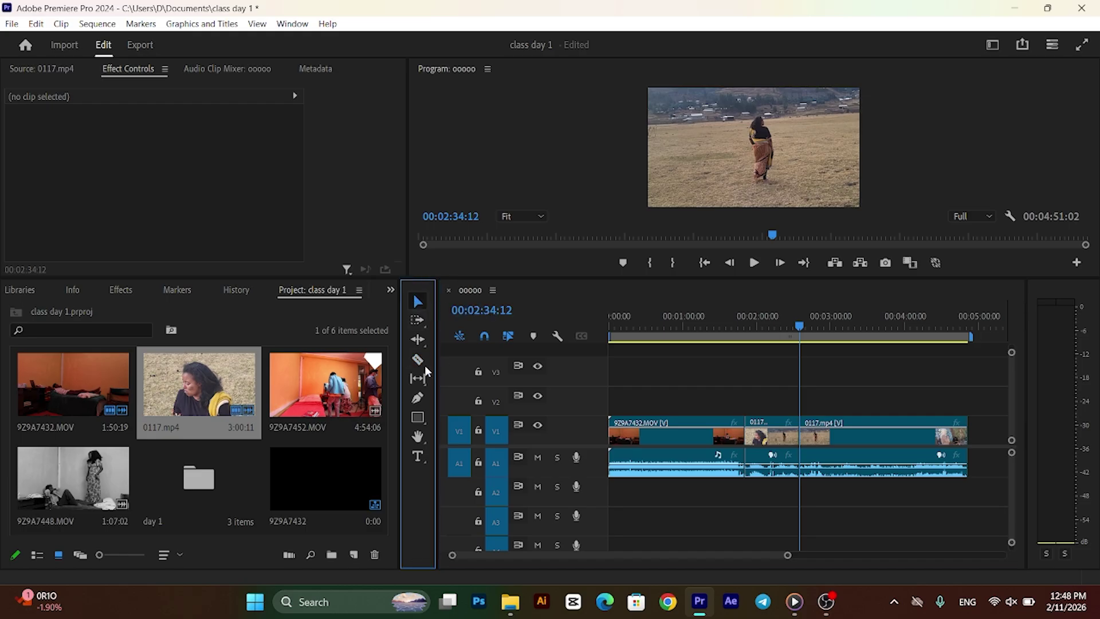
- Undo the Razor cut and split 0117.mp4 at the playhead at 00:02:20:13 instead
{"action": "left_click_drag", "start_coordinate": [780, 335], "coordinate": [781, 335]}
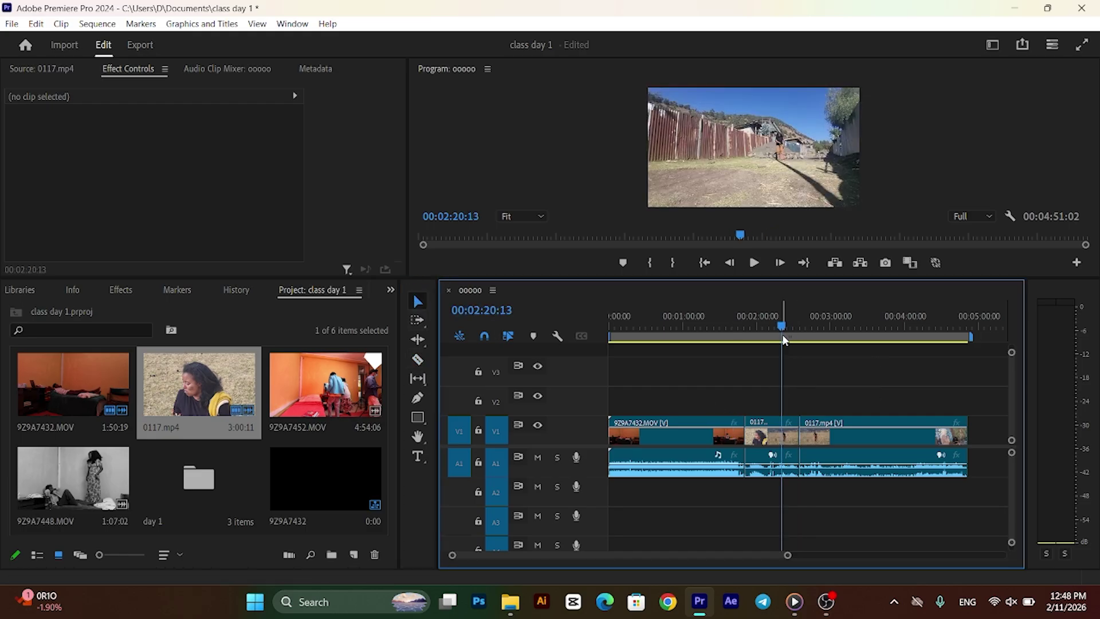
{"action": "key", "text": "ctrl+z"}
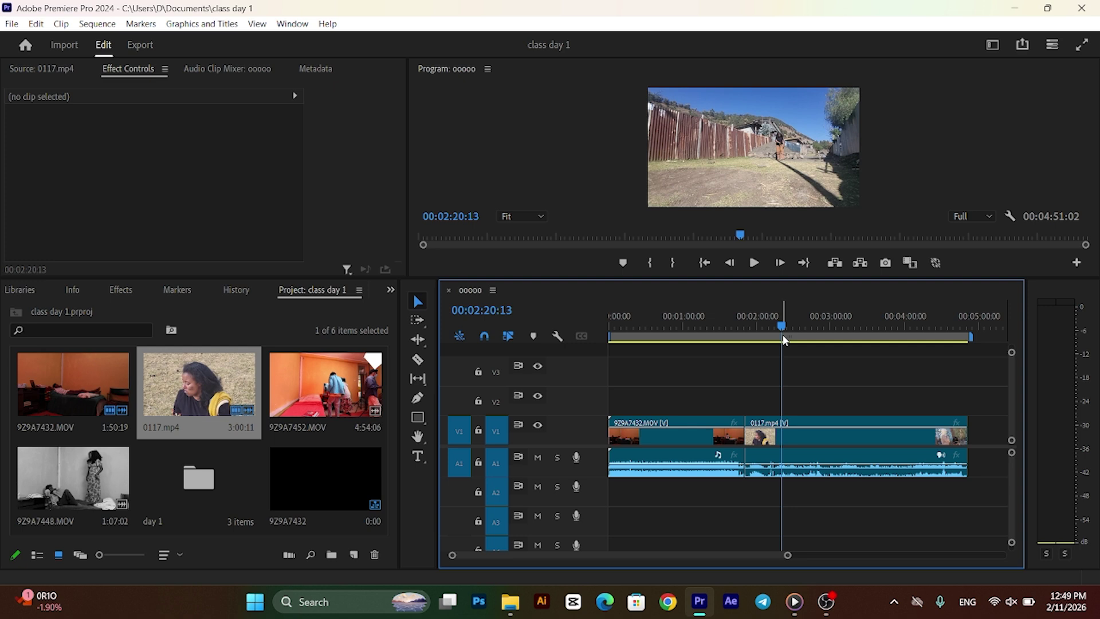
{"action": "key", "text": "ctrl+k"}
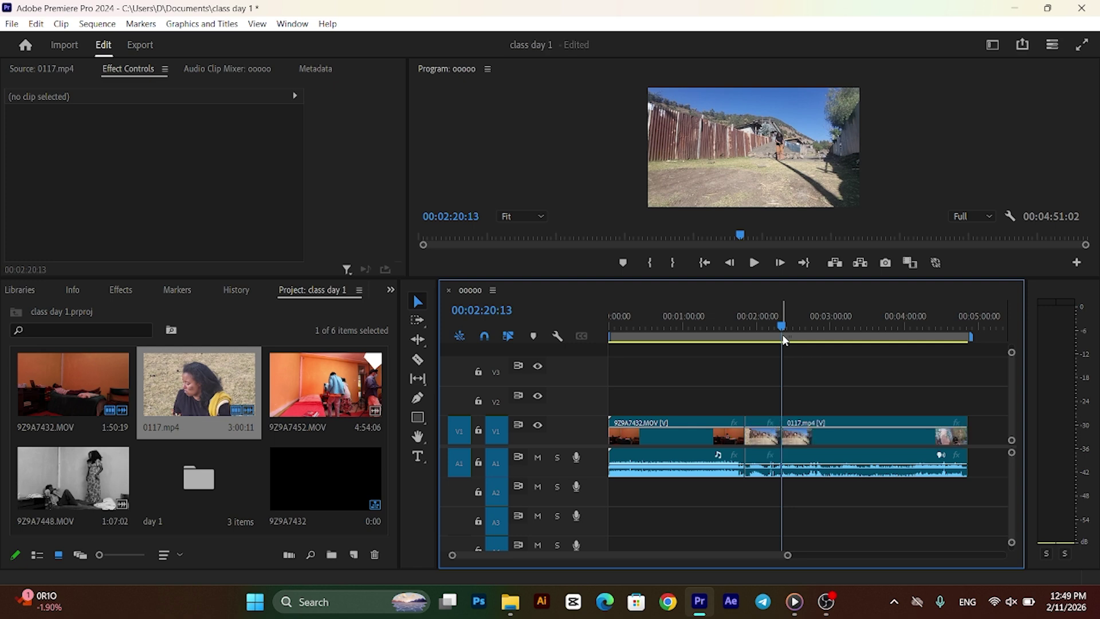
- Delete the first piece of 0117.mp4 and close the gap it leaves before the remaining piece
{"action": "left_click", "coordinate": [764, 447]}
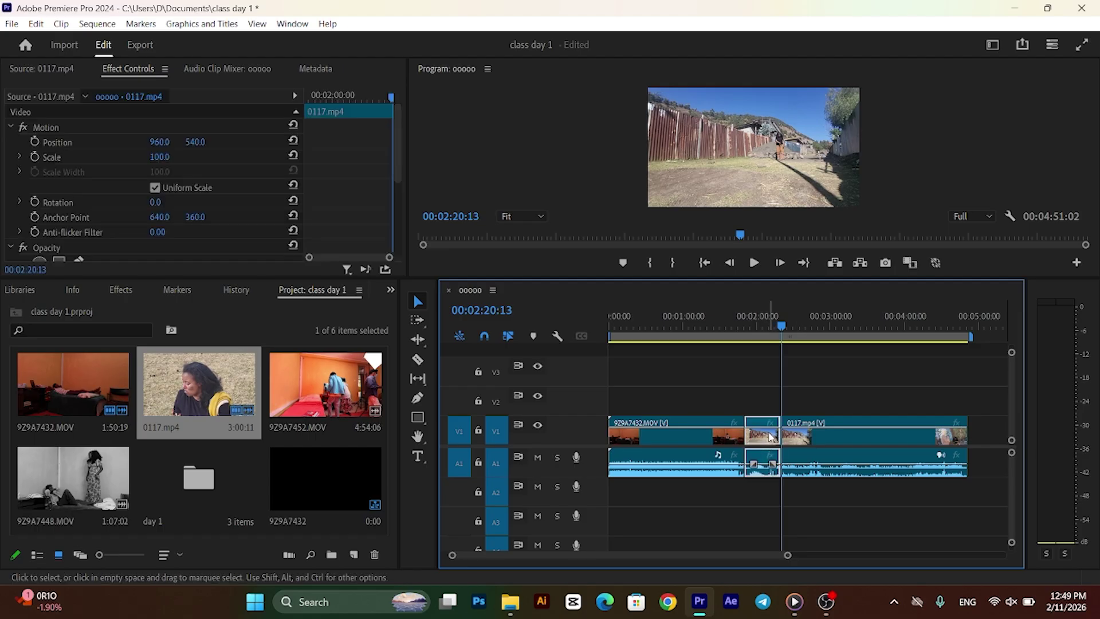
{"action": "key", "text": "Delete"}
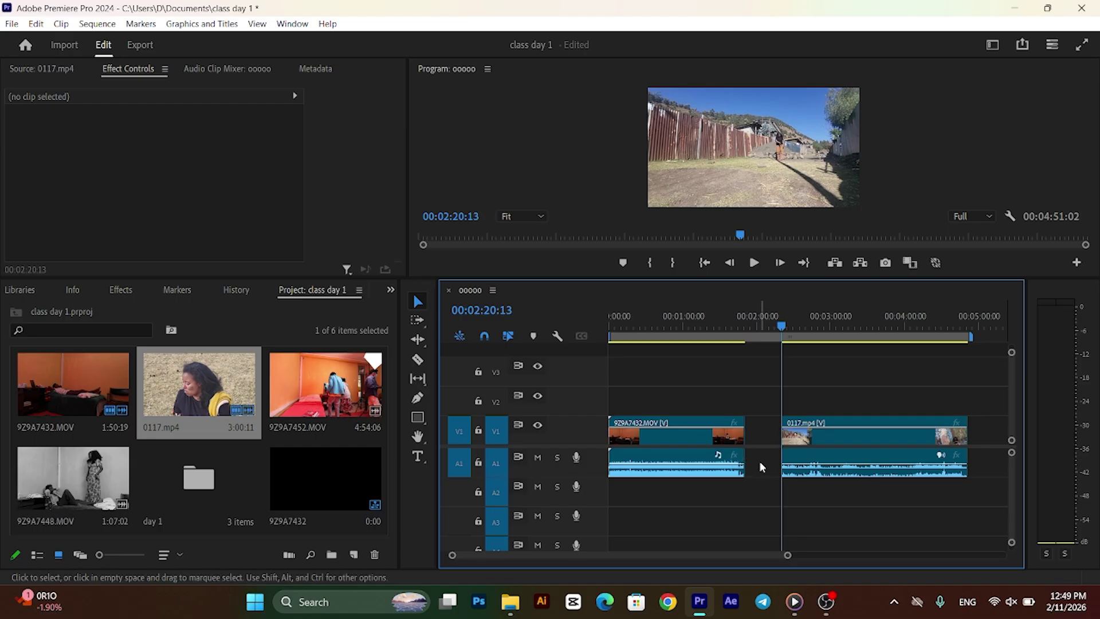
{"action": "left_click", "coordinate": [846, 450]}
{"action": "left_click_drag", "start_coordinate": [855, 444], "coordinate": [804, 446]}
{"action": "left_click_drag", "start_coordinate": [802, 450], "coordinate": [854, 444]}
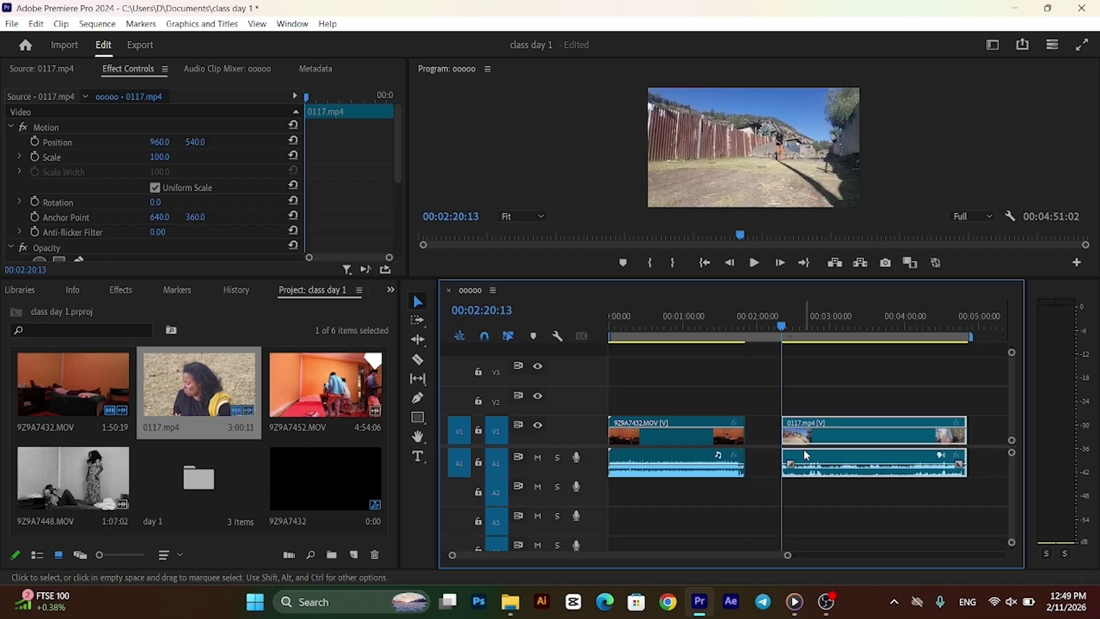
{"action": "left_click", "coordinate": [767, 462]}
{"action": "left_click", "coordinate": [753, 426]}
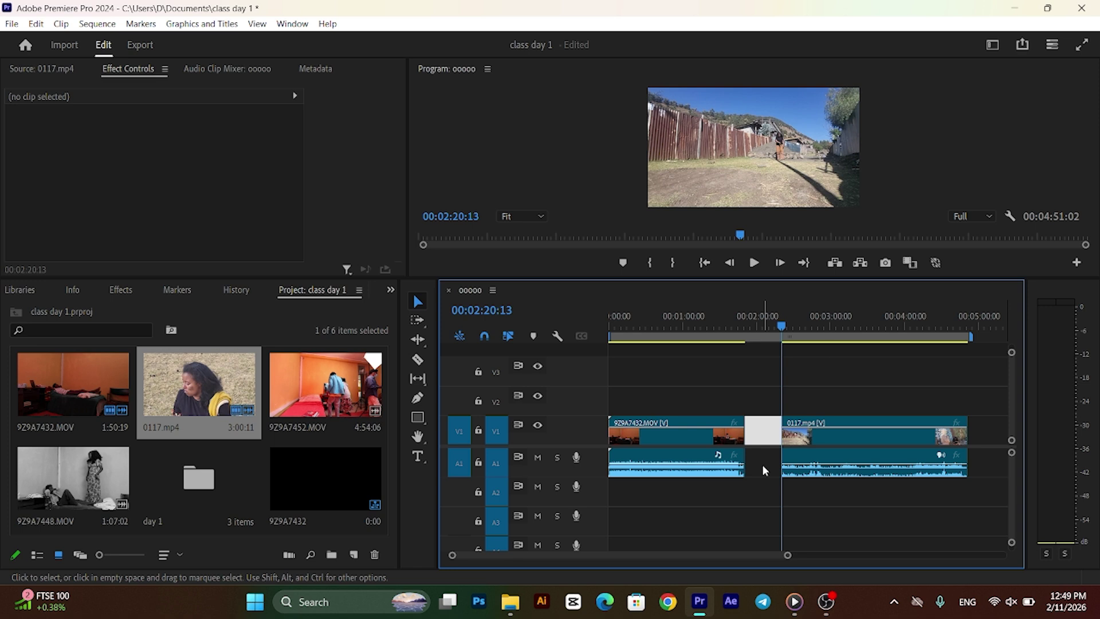
{"action": "key", "text": "Delete"}
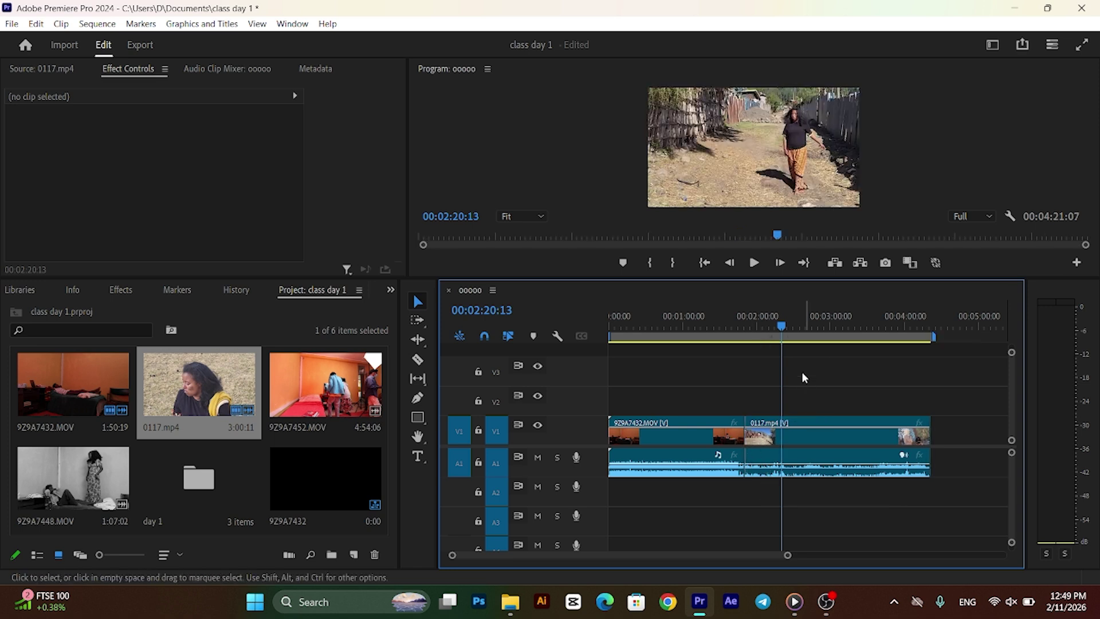
- Move the remaining 0117.mp4 piece about 23 seconds later, and undo the edits back to the uncut clip
{"action": "left_click_drag", "start_coordinate": [781, 325], "coordinate": [741, 345]}
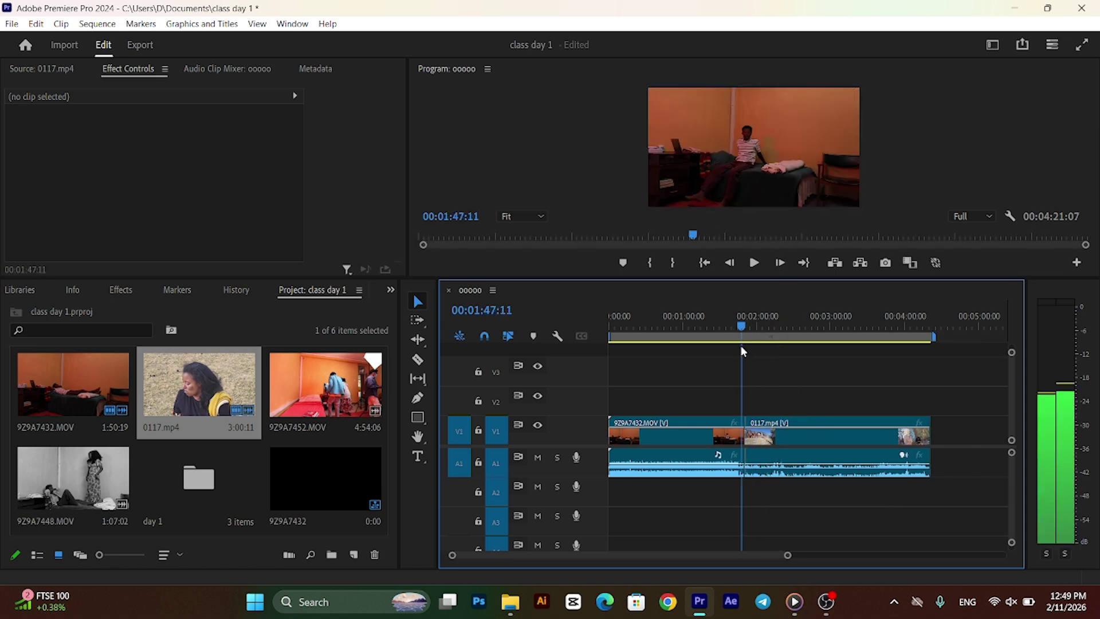
{"action": "left_click_drag", "start_coordinate": [784, 455], "coordinate": [823, 442]}
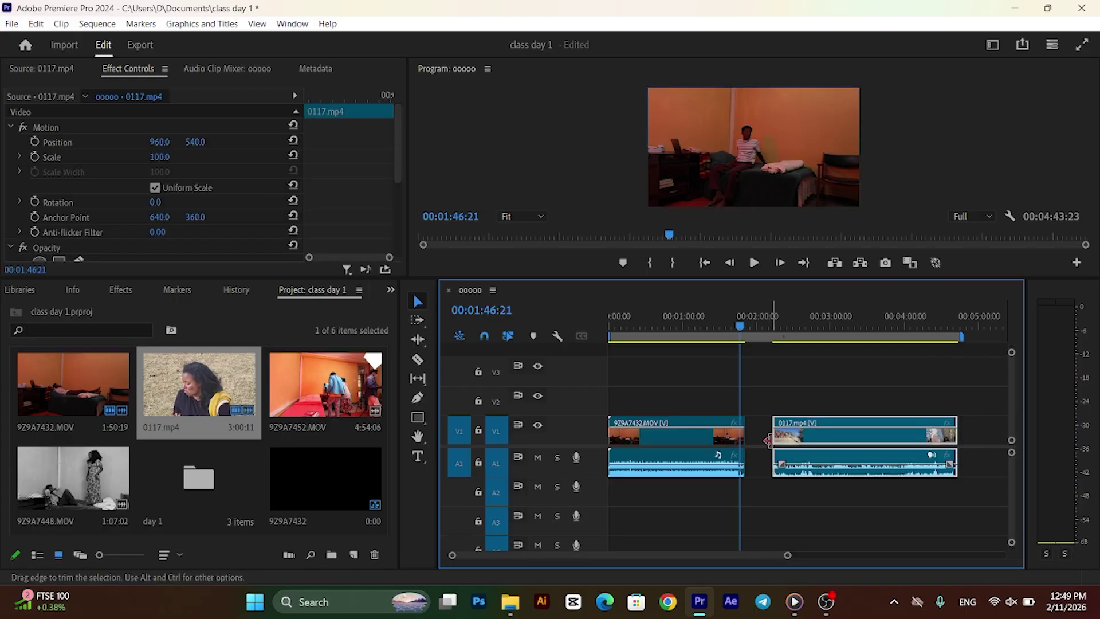
{"action": "left_click_drag", "start_coordinate": [770, 440], "coordinate": [773, 446]}
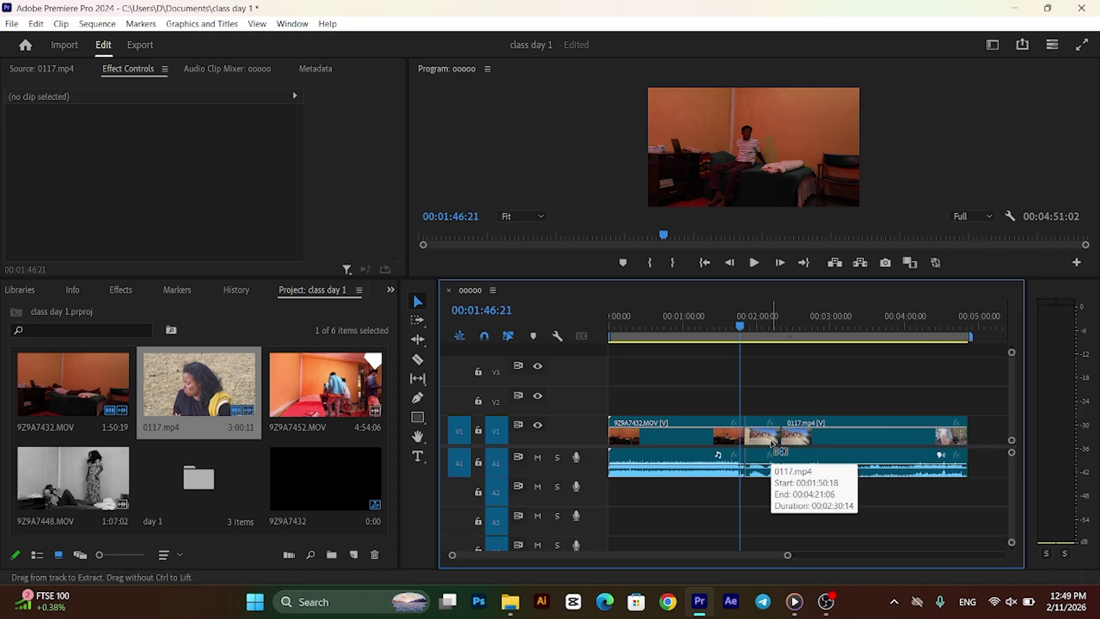
{"action": "key", "text": "ctrl+s"}
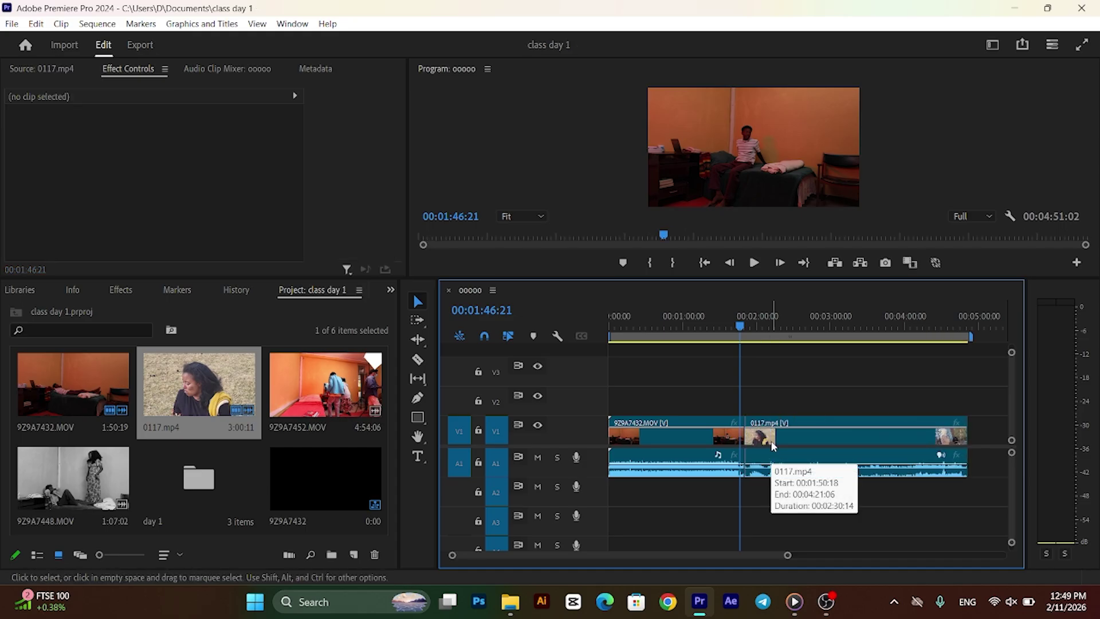
- With the Track Select Forward tool, select from 9Z9A7432.MOV onward, only 0117.mp4, and both clips again
{"action": "left_click", "coordinate": [416, 321]}
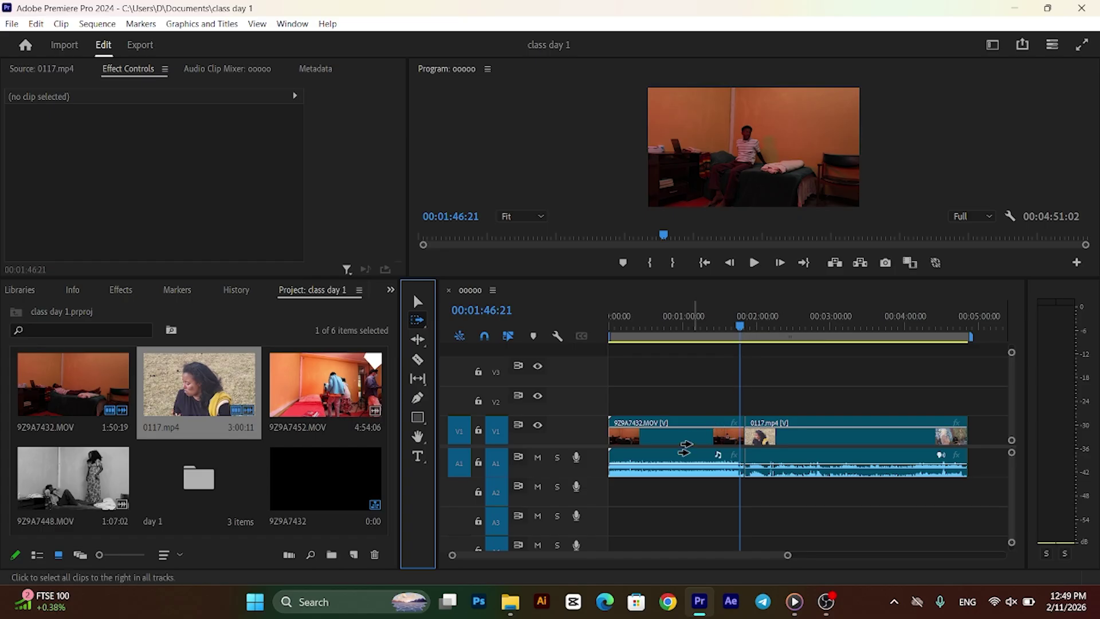
{"action": "left_click", "coordinate": [683, 440]}
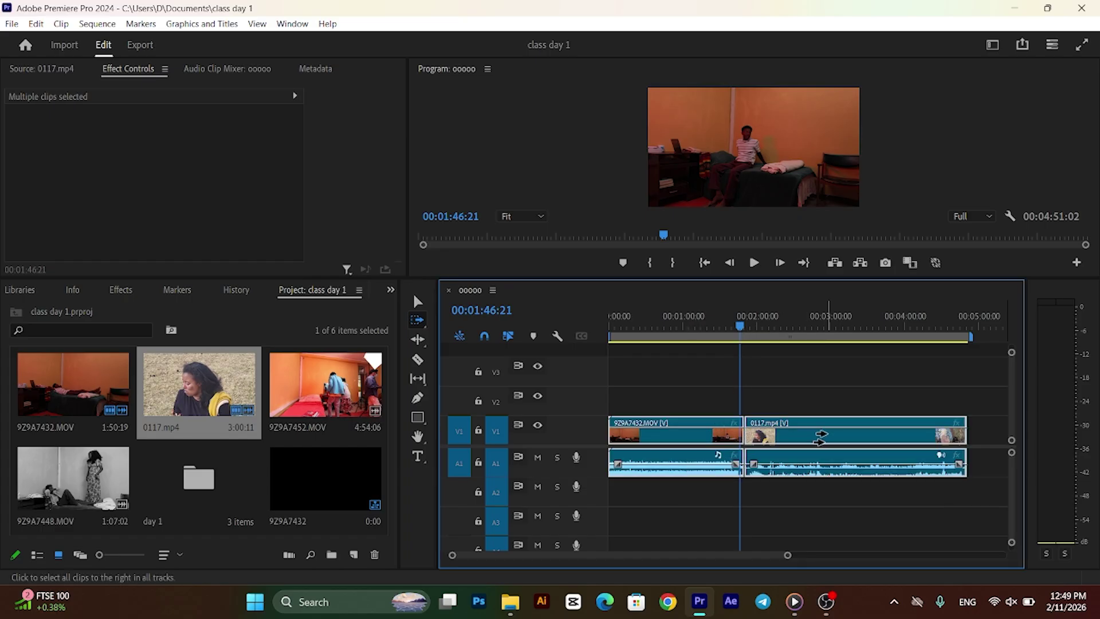
{"action": "left_click", "coordinate": [822, 438]}
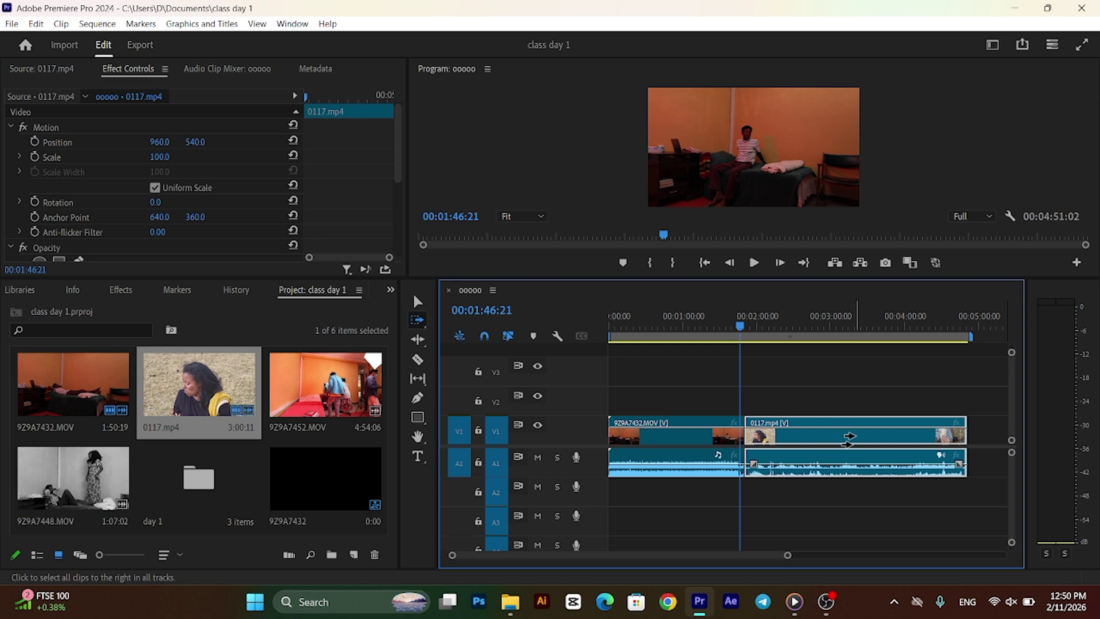
{"action": "left_click", "coordinate": [634, 438]}
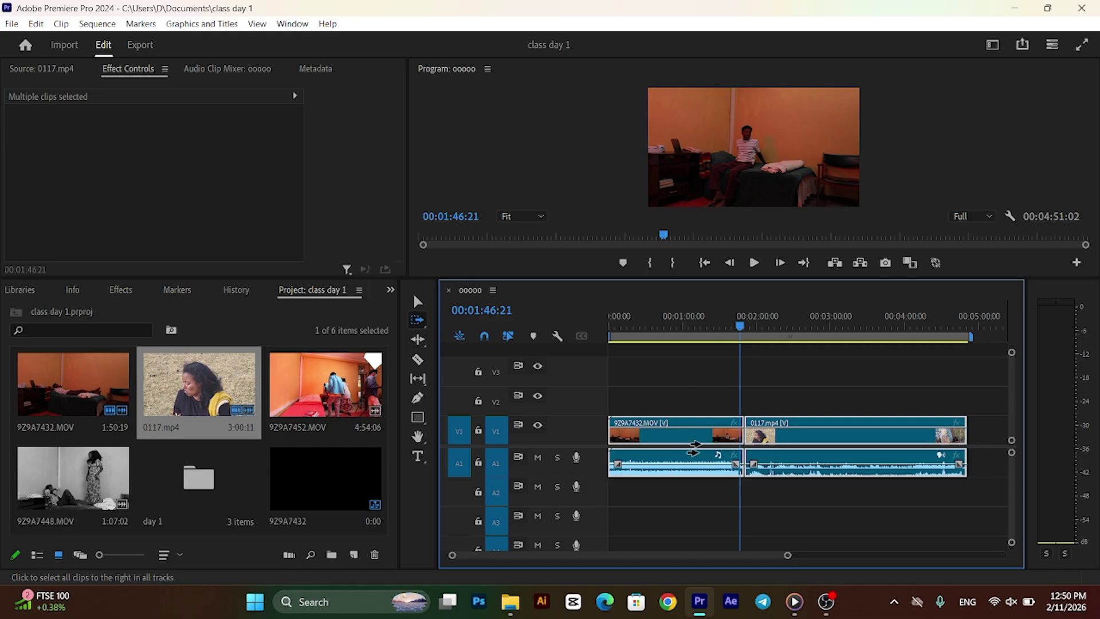
{"action": "mouse_move", "coordinate": [658, 438]}
{"action": "left_mouse_down"}
{"action": "mouse_move", "coordinate": [728, 437]}
{"action": "mouse_move", "coordinate": [658, 438]}
{"action": "left_mouse_up"}
- Split 0117.mp4 at the playhead at 00:02:21:17, 00:02:44:23 and 00:03:16:07
{"action": "left_click_drag", "start_coordinate": [740, 326], "coordinate": [785, 325]}
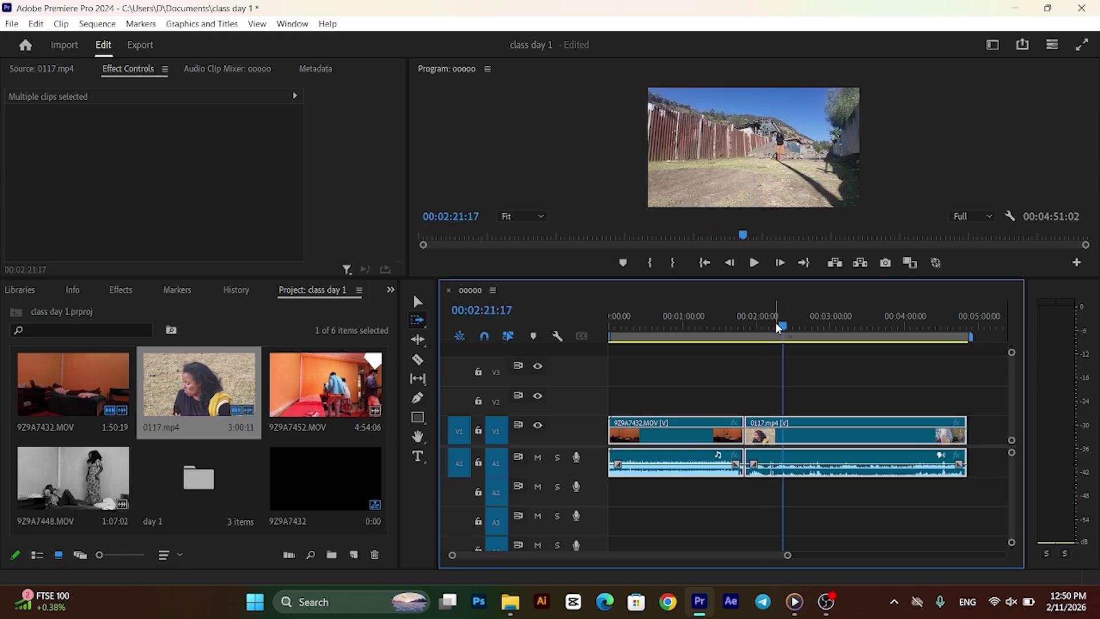
{"action": "key", "text": "ctrl+k"}
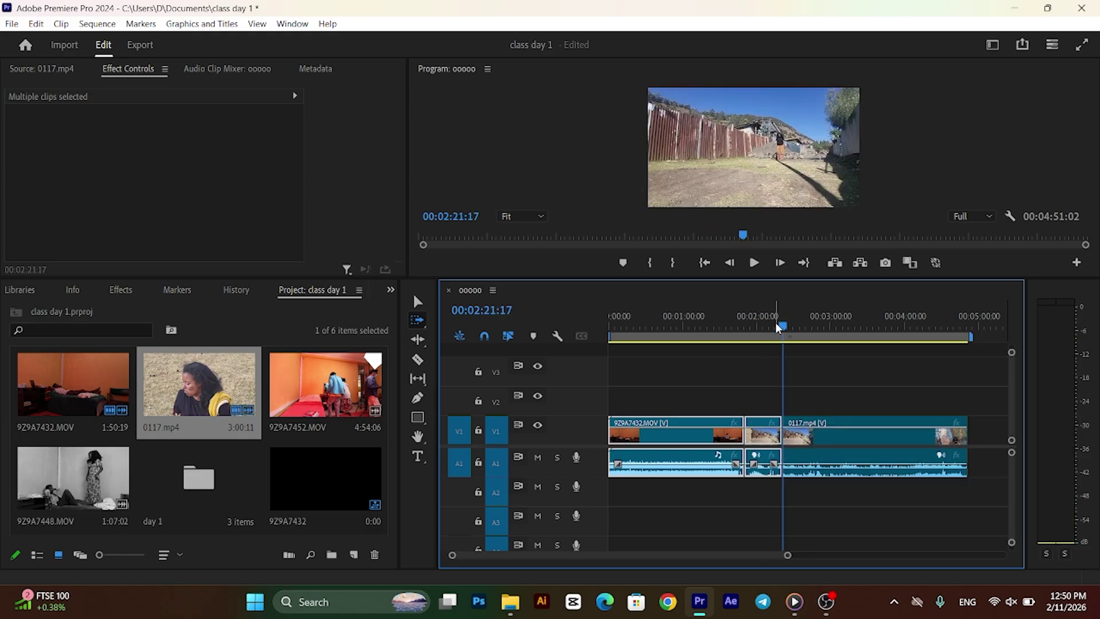
{"action": "left_click", "coordinate": [814, 326]}
{"action": "key", "text": "ctrl+k"}
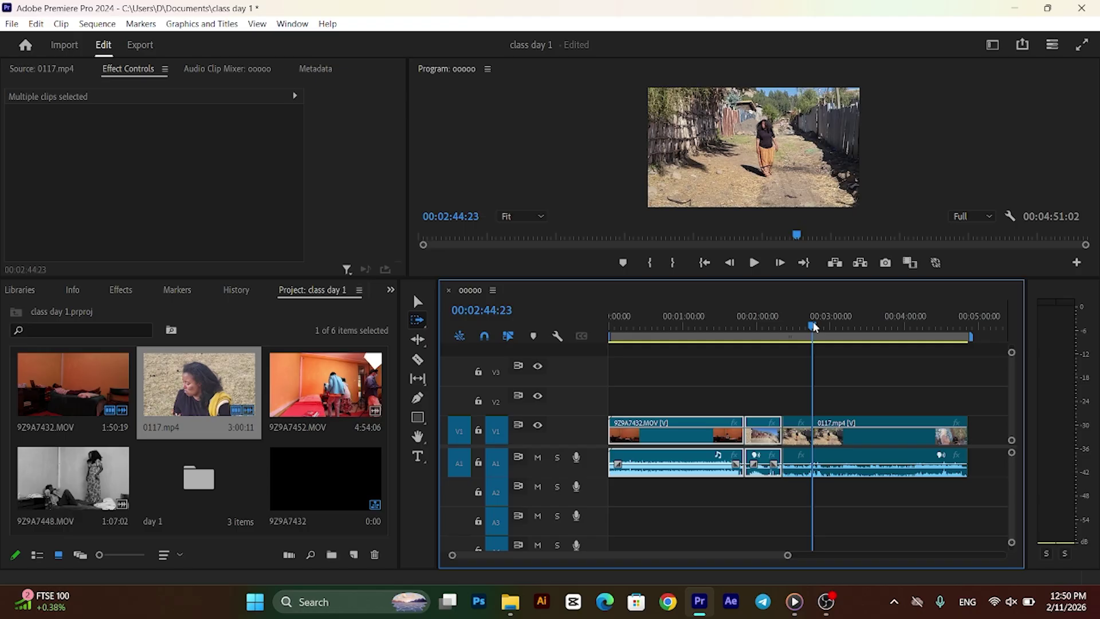
{"action": "left_click", "coordinate": [851, 328]}
{"action": "left_click", "coordinate": [852, 331]}
{"action": "key", "text": "ctrl+k"}
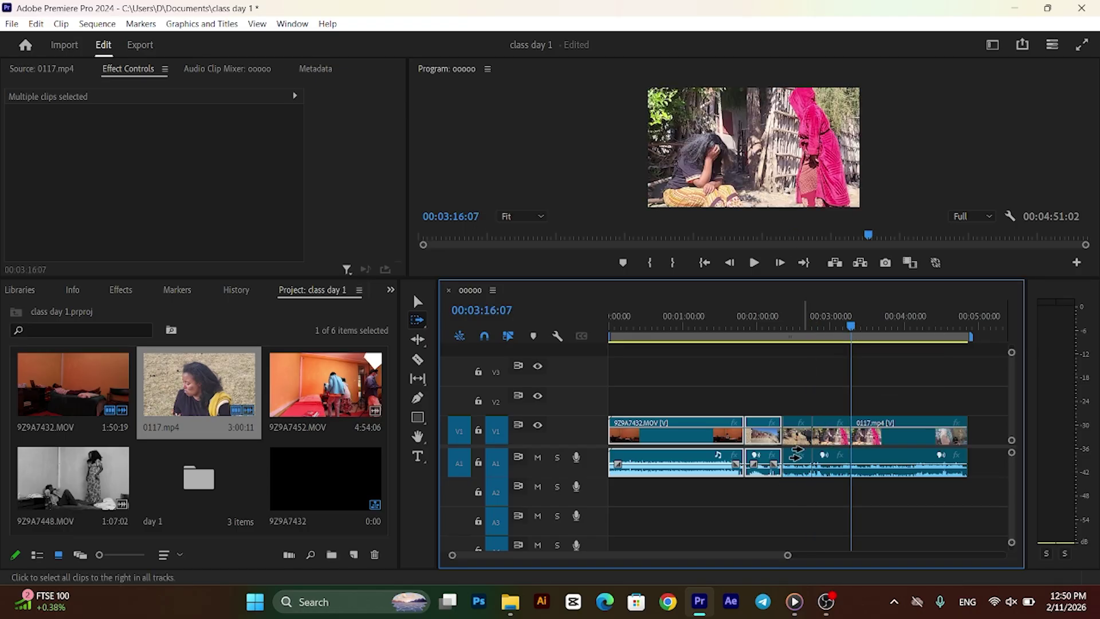
- With the Selection tool, move the second piece of 0117.mp4 to V2 about 31 seconds later and back to its place on V1
{"action": "left_click", "coordinate": [415, 302]}
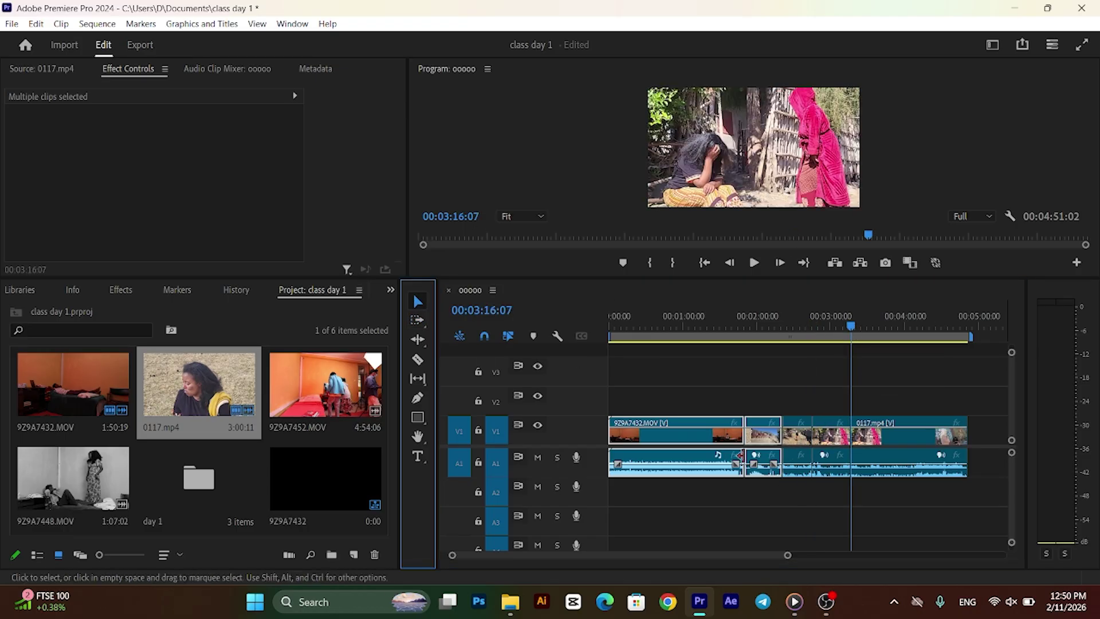
{"action": "left_click_drag", "start_coordinate": [792, 442], "coordinate": [836, 402]}
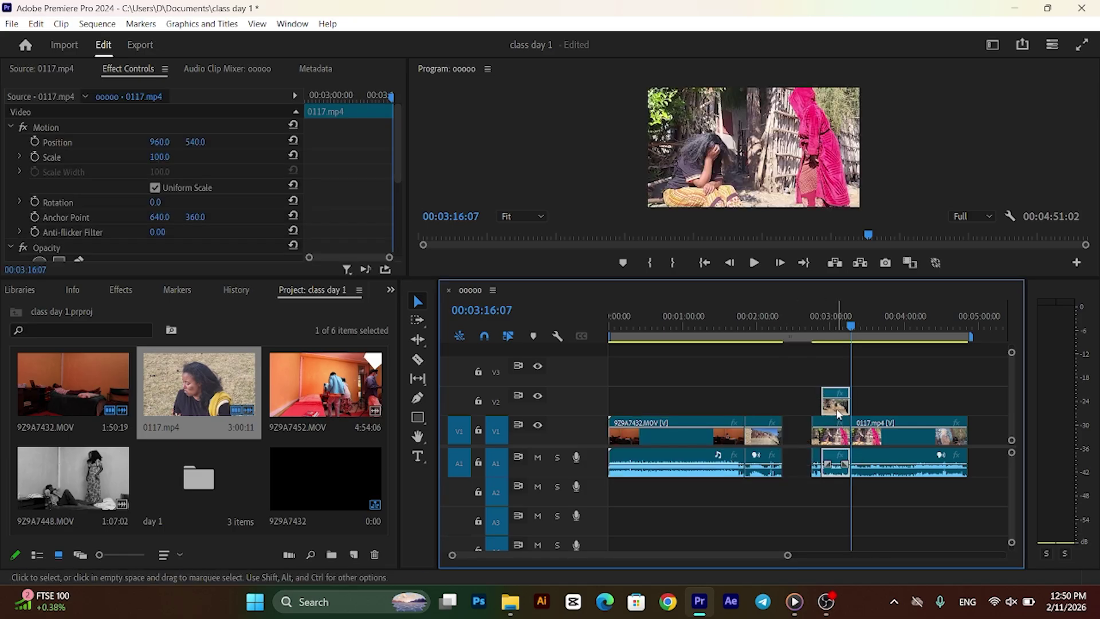
{"action": "left_click_drag", "start_coordinate": [835, 408], "coordinate": [808, 424]}
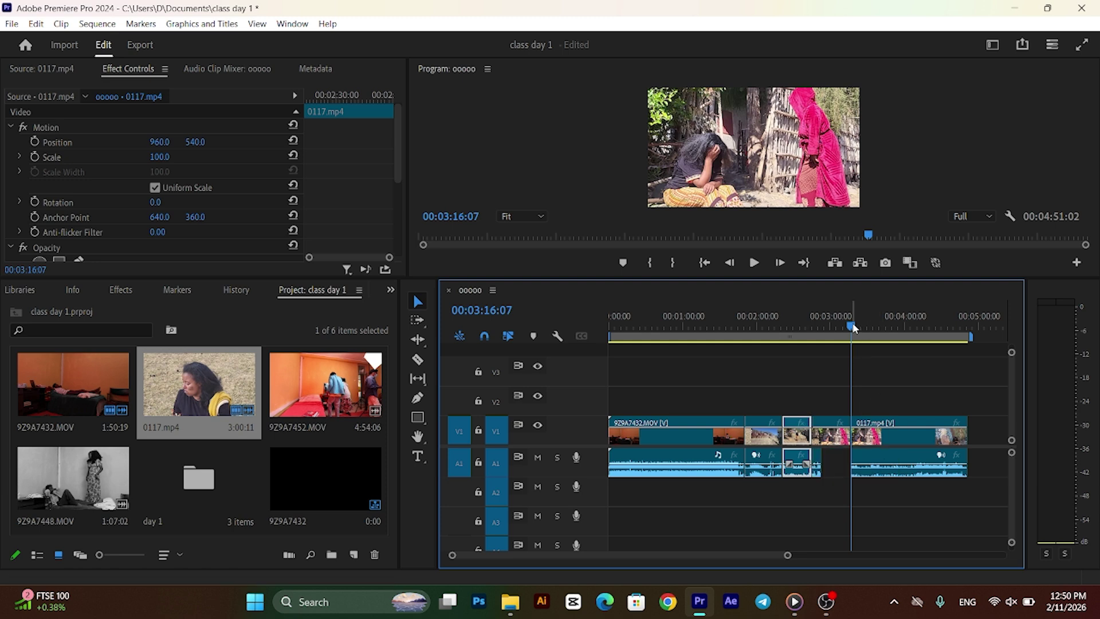
- Try moving the second piece of 0117.mp4 up to V2 again, undo all of its moves and clear the selection
{"action": "left_click_drag", "start_coordinate": [853, 327], "coordinate": [776, 328]}
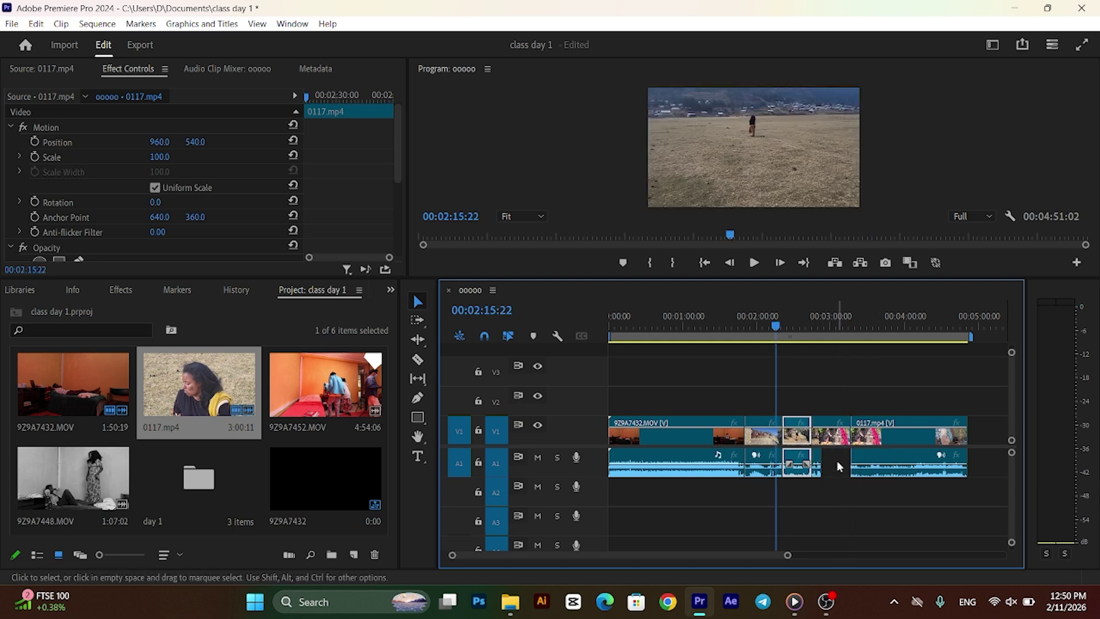
{"action": "left_click_drag", "start_coordinate": [796, 444], "coordinate": [837, 412]}
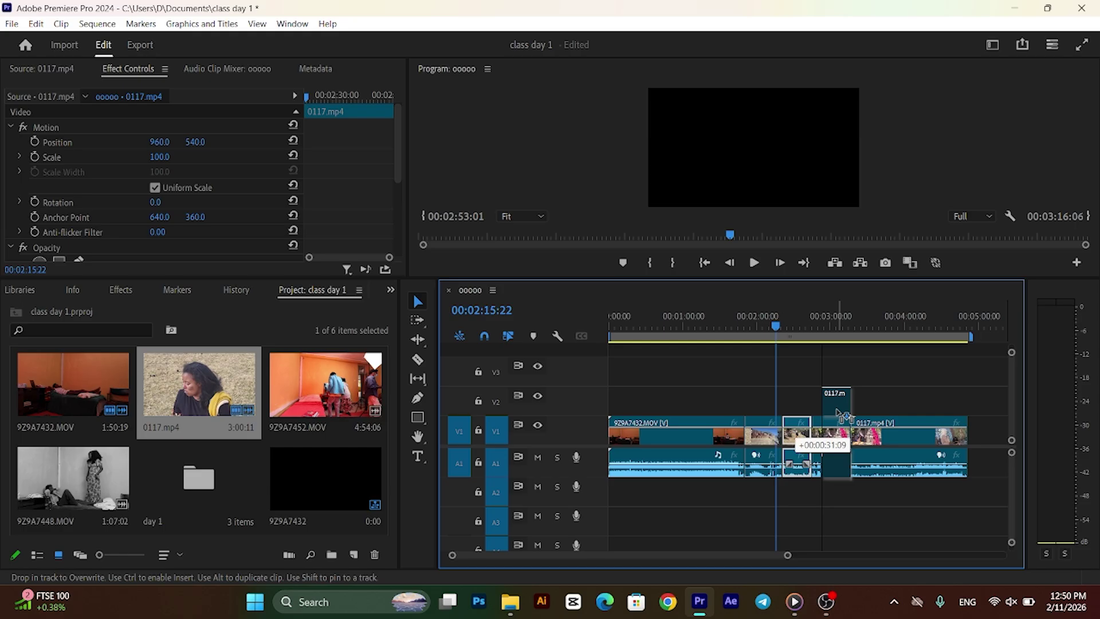
{"action": "left_click_drag", "start_coordinate": [838, 411], "coordinate": [821, 409]}
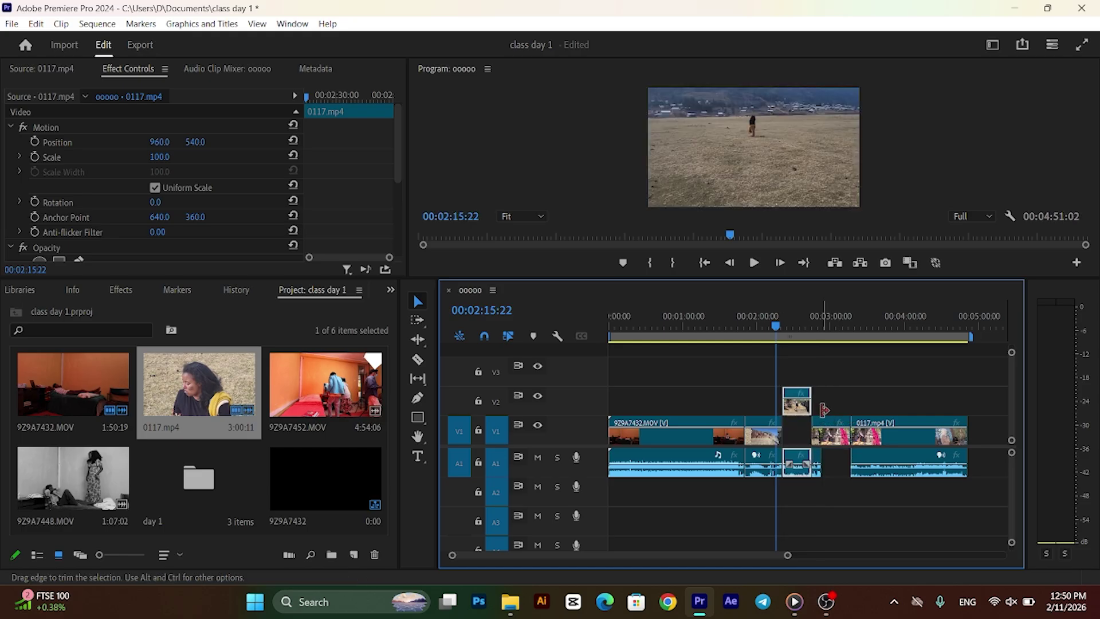
{"action": "key", "text": "ctrl+z"}
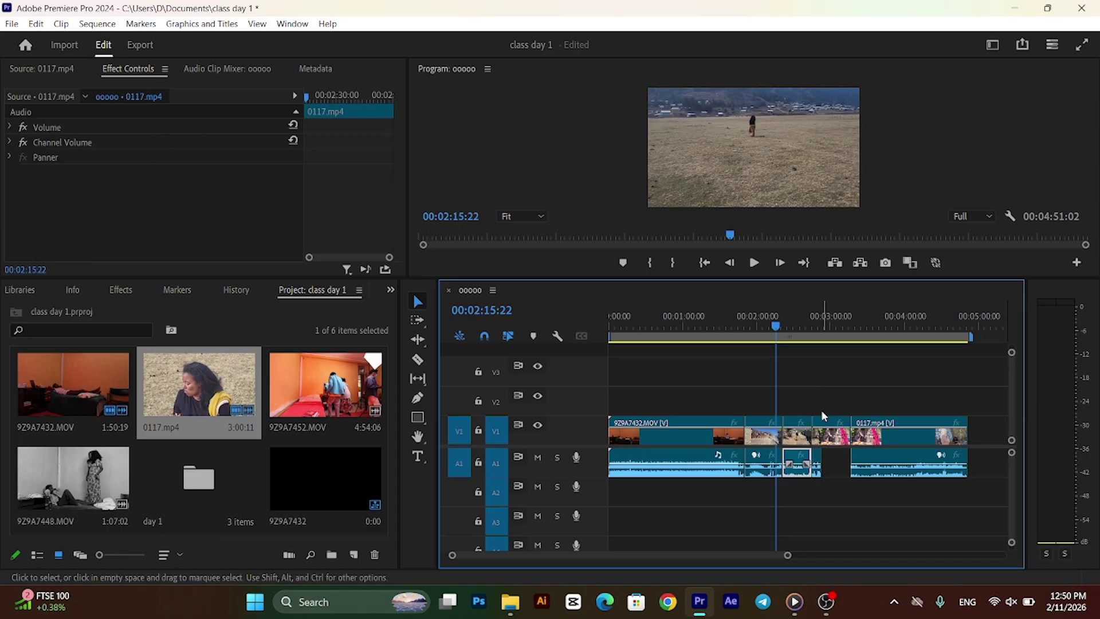
{"action": "left_click", "coordinate": [821, 410]}
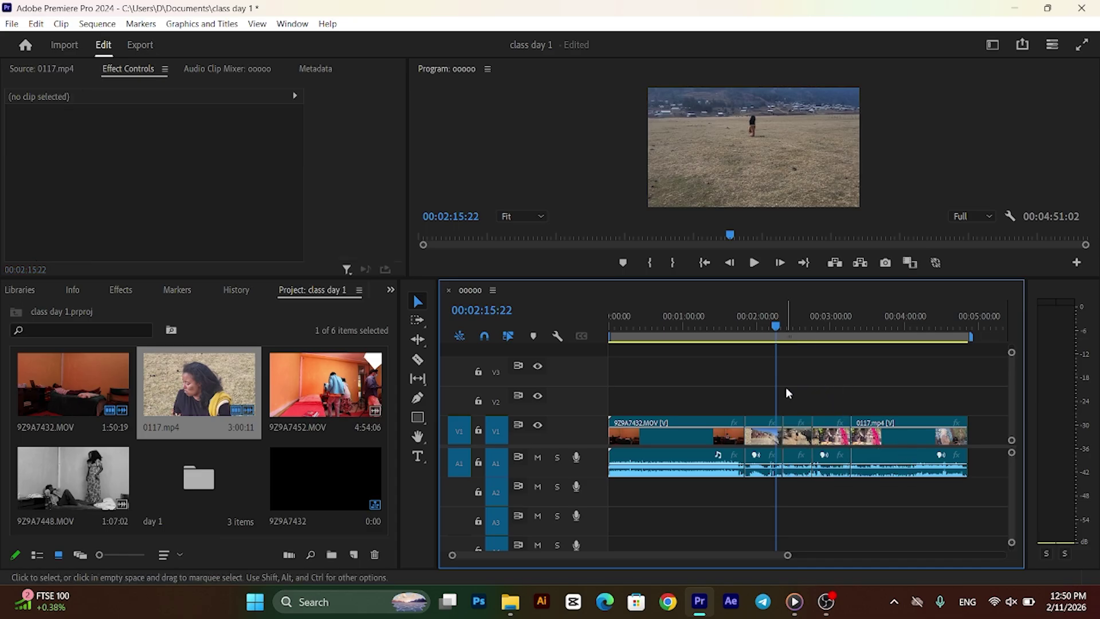
- Unlink the second piece of 0117.mp4 and move only its video to V2, above the start of the last piece
{"action": "left_click", "coordinate": [799, 432]}
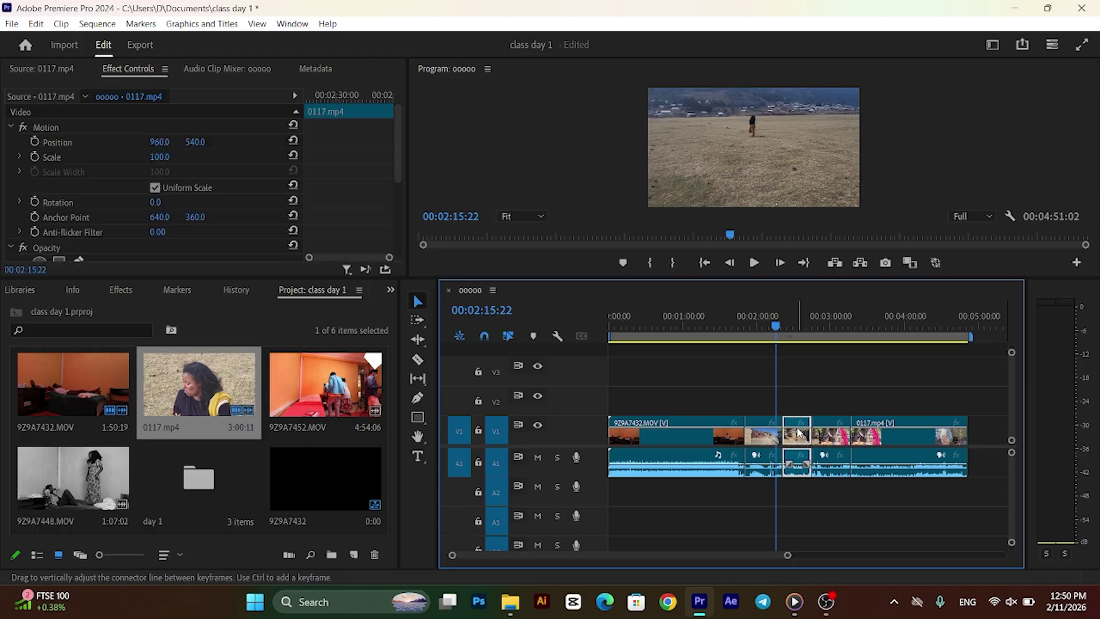
{"action": "right_click", "coordinate": [799, 432]}
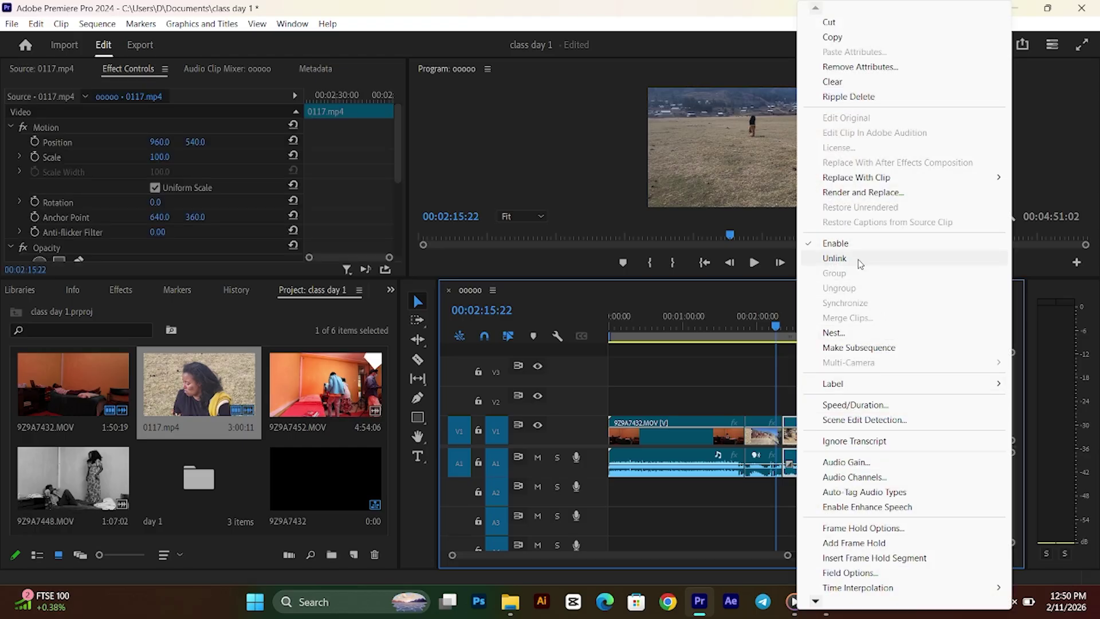
{"action": "left_click", "coordinate": [859, 263]}
{"action": "left_click_drag", "start_coordinate": [801, 434], "coordinate": [861, 409]}
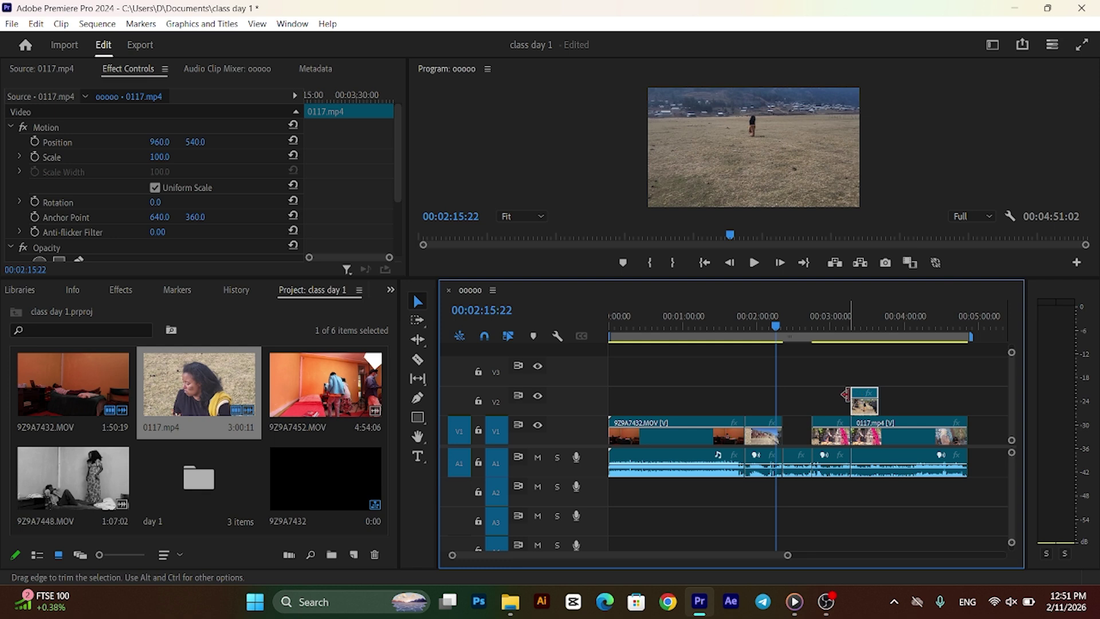
- Unlink the first piece of 0117.mp4 and move only its video to V2, above the end of 9Z9A7432.MOV
{"action": "right_click", "coordinate": [767, 442]}
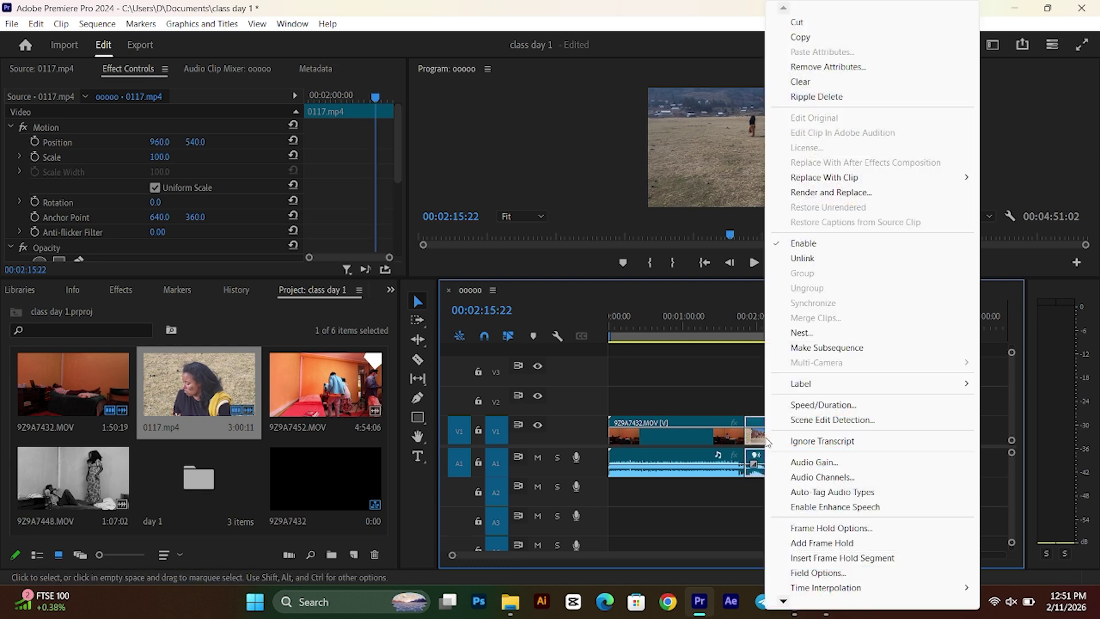
{"action": "left_click", "coordinate": [803, 257]}
{"action": "left_click_drag", "start_coordinate": [766, 442], "coordinate": [734, 410]}
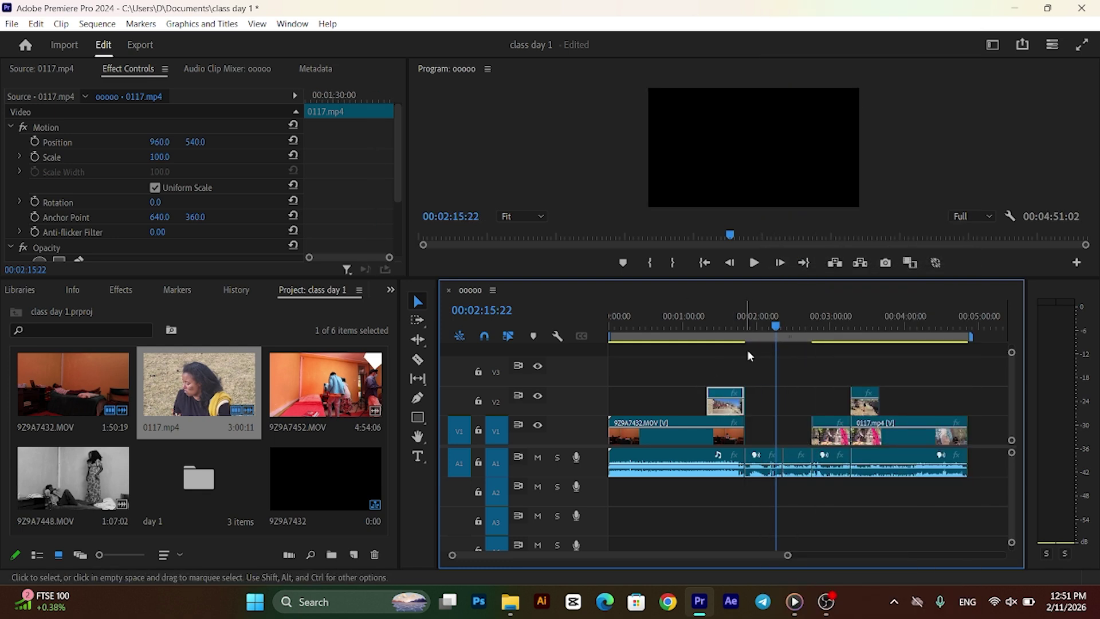
- Unlink the third piece of 0117.mp4 and move only its video straight up to V3
{"action": "left_click", "coordinate": [830, 438]}
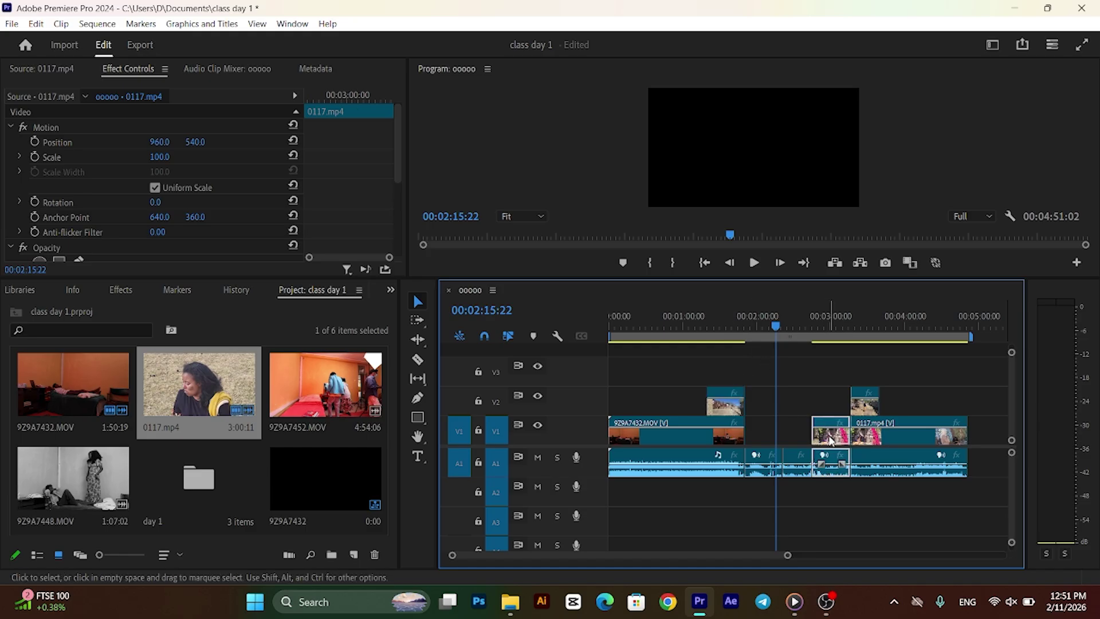
{"action": "right_click", "coordinate": [830, 438]}
{"action": "left_click", "coordinate": [868, 259]}
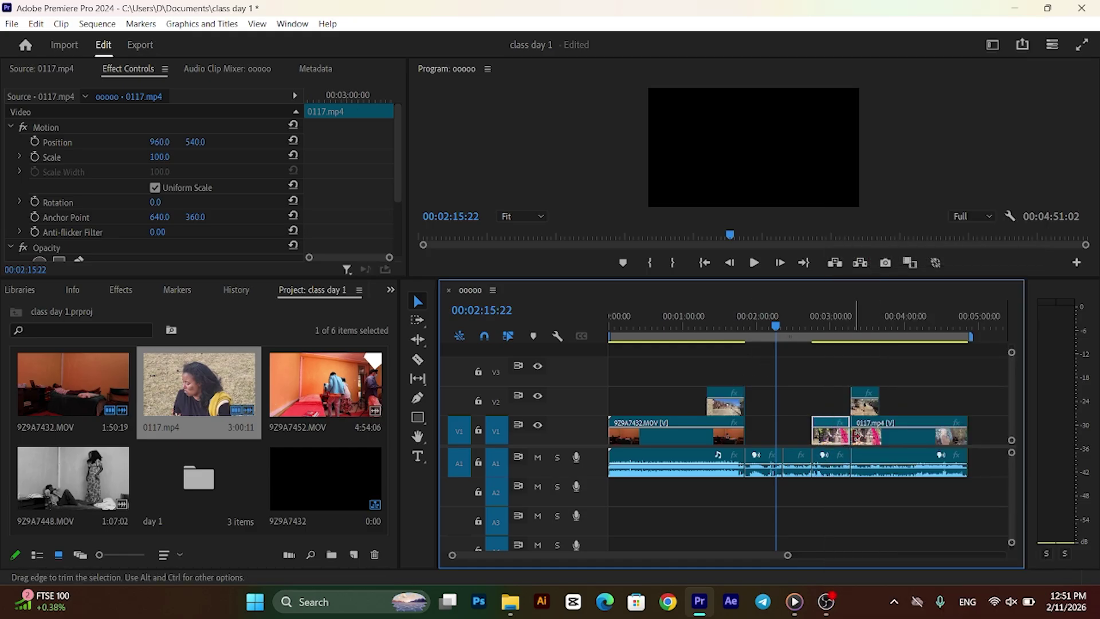
{"action": "left_click_drag", "start_coordinate": [832, 443], "coordinate": [833, 372]}
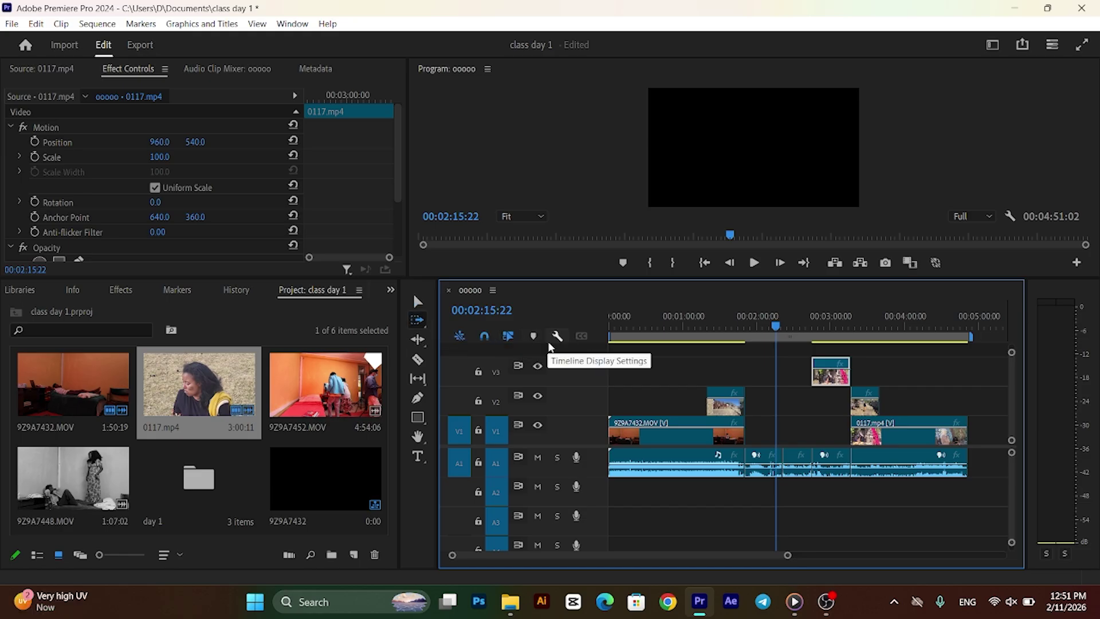
- With Track Select Forward, select all clips from the last piece of 0117.mp4 onward, then from the third and second pieces' audio onward
{"action": "left_click", "coordinate": [762, 320]}
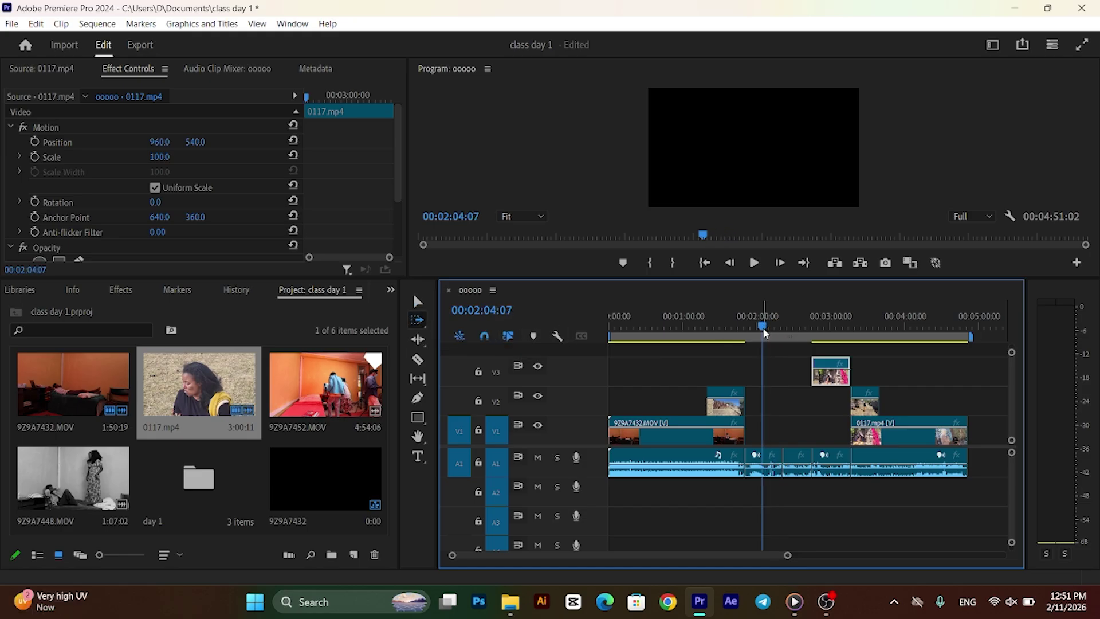
{"action": "left_click", "coordinate": [862, 445]}
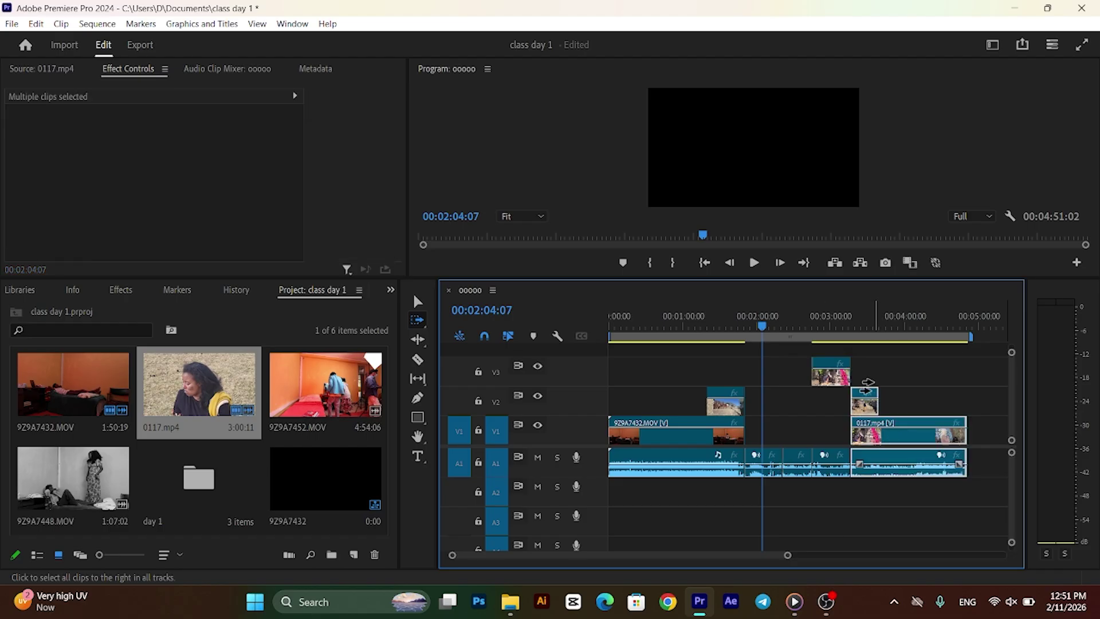
{"action": "left_click", "coordinate": [829, 461]}
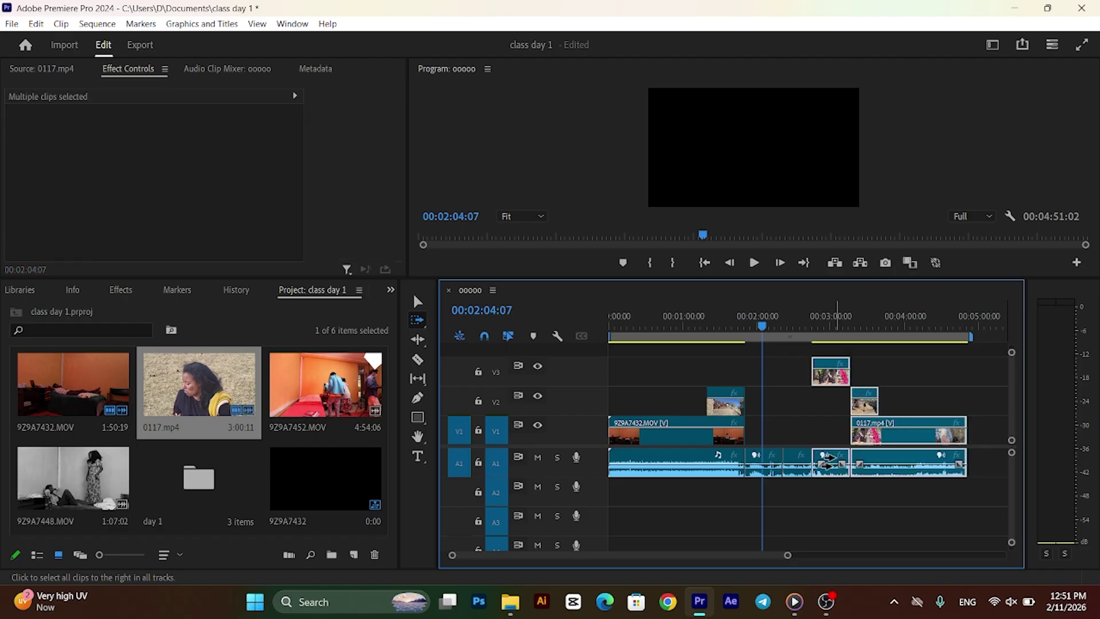
{"action": "left_click", "coordinate": [791, 463]}
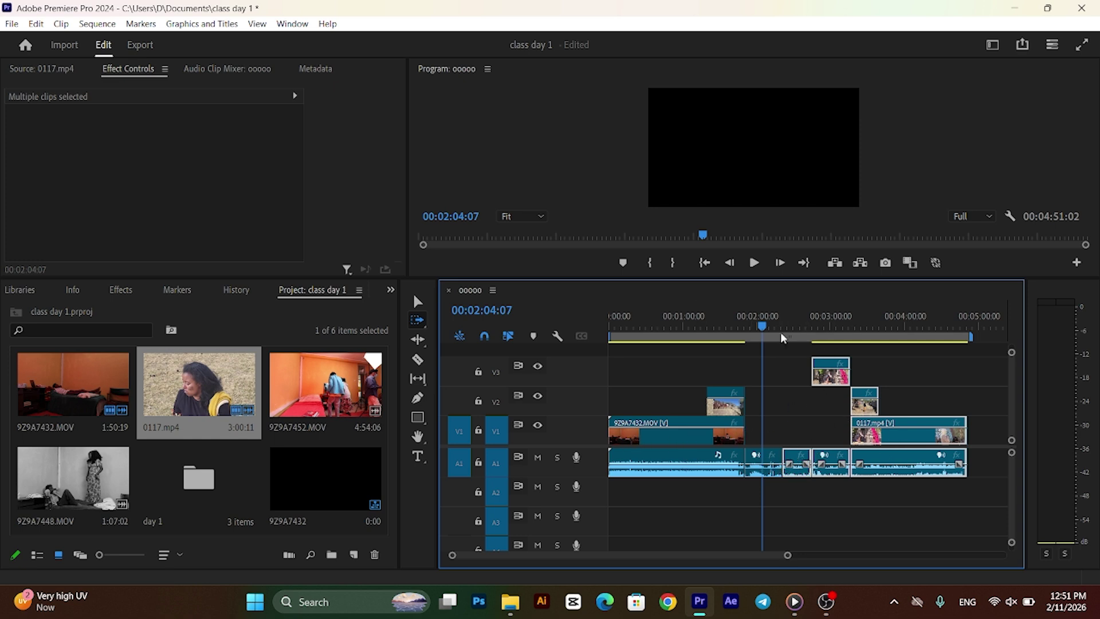
- Return the playhead to the sequence start and marquee-select every clip on all tracks with the Selection tool
{"action": "left_click_drag", "start_coordinate": [762, 327], "coordinate": [738, 338]}
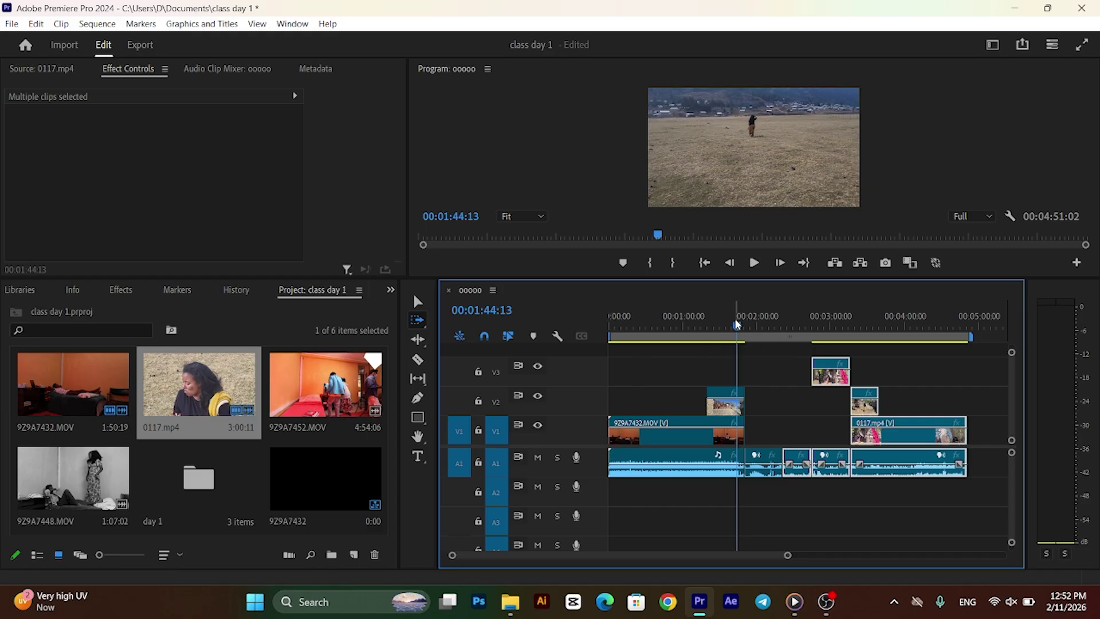
{"action": "left_click_drag", "start_coordinate": [737, 331], "coordinate": [587, 374]}
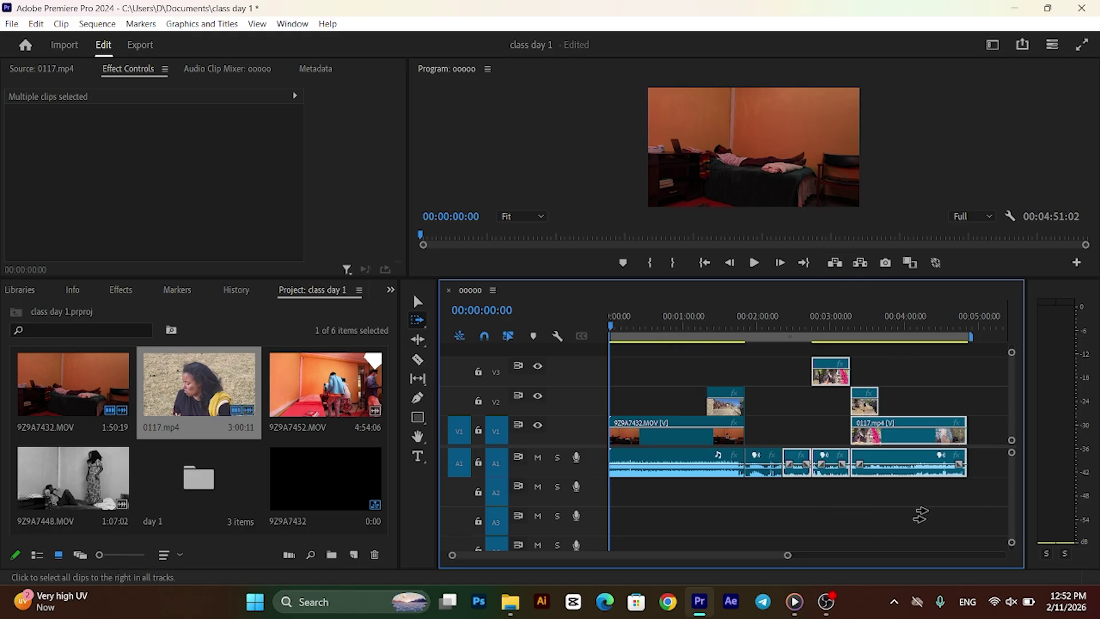
{"action": "left_click", "coordinate": [417, 302]}
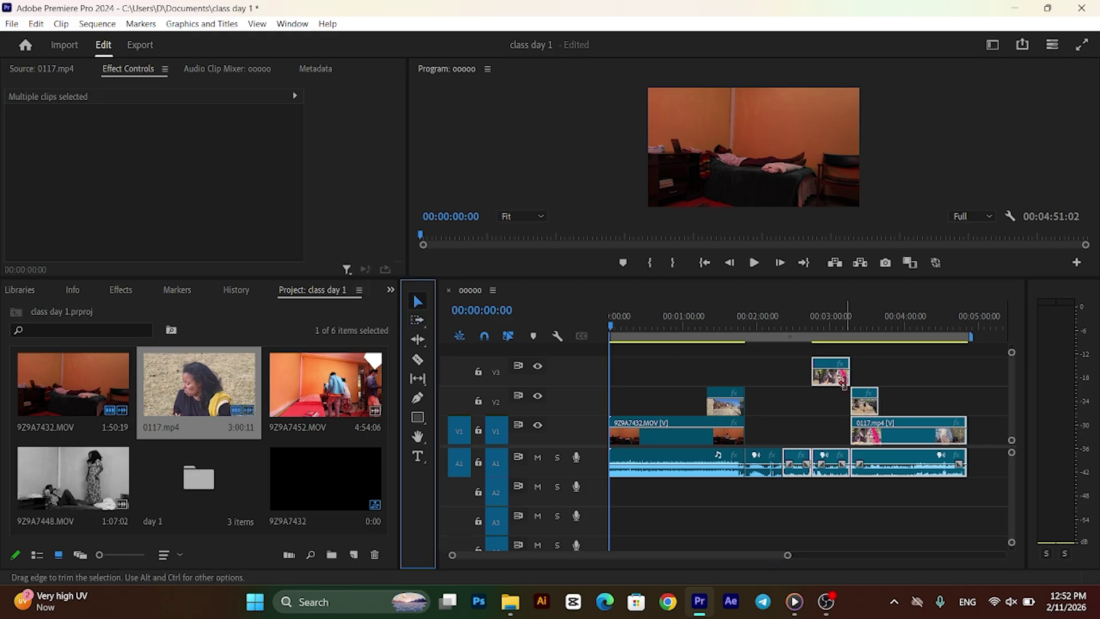
{"action": "left_click_drag", "start_coordinate": [973, 504], "coordinate": [604, 337]}
{"action": "mouse_move", "coordinate": [676, 438]}
{"action": "left_mouse_down"}
{"action": "mouse_move", "coordinate": [743, 439]}
{"action": "mouse_move", "coordinate": [659, 444]}
{"action": "left_mouse_up"}
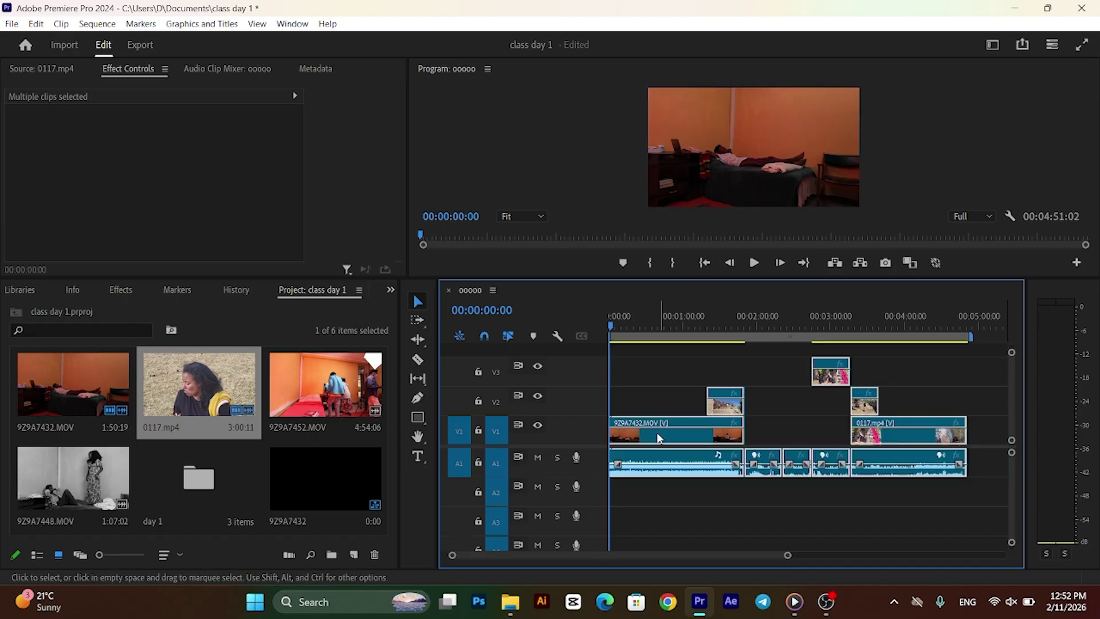
- With Track Select Forward, select the clips after the gap on V1, then all clips from 9Z9A7432.MOV onward
{"action": "left_click", "coordinate": [417, 319]}
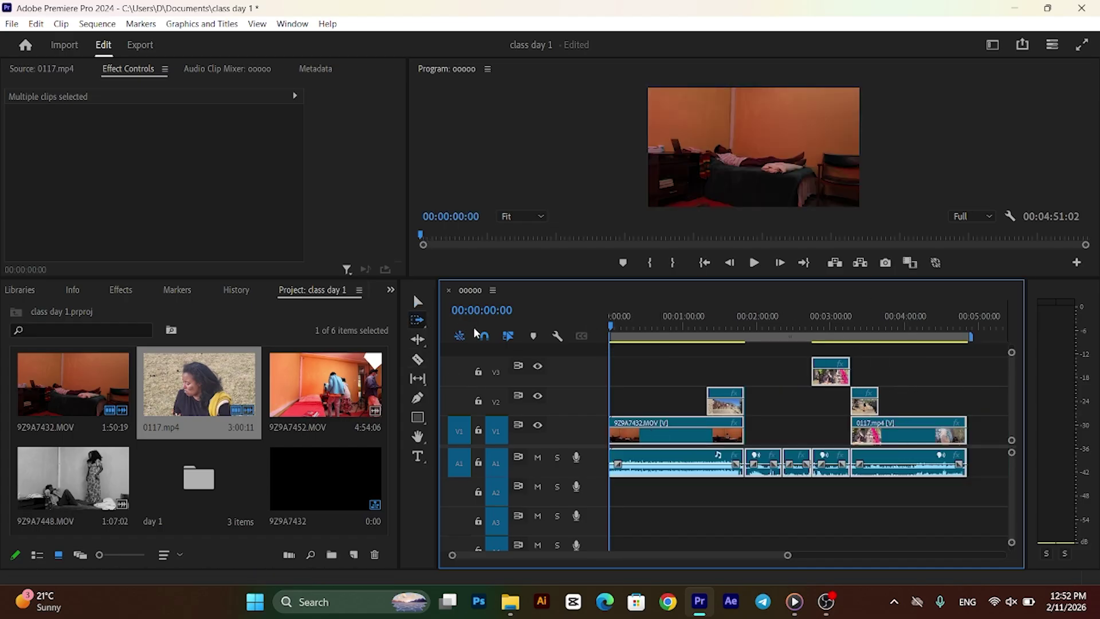
{"action": "left_click", "coordinate": [785, 426]}
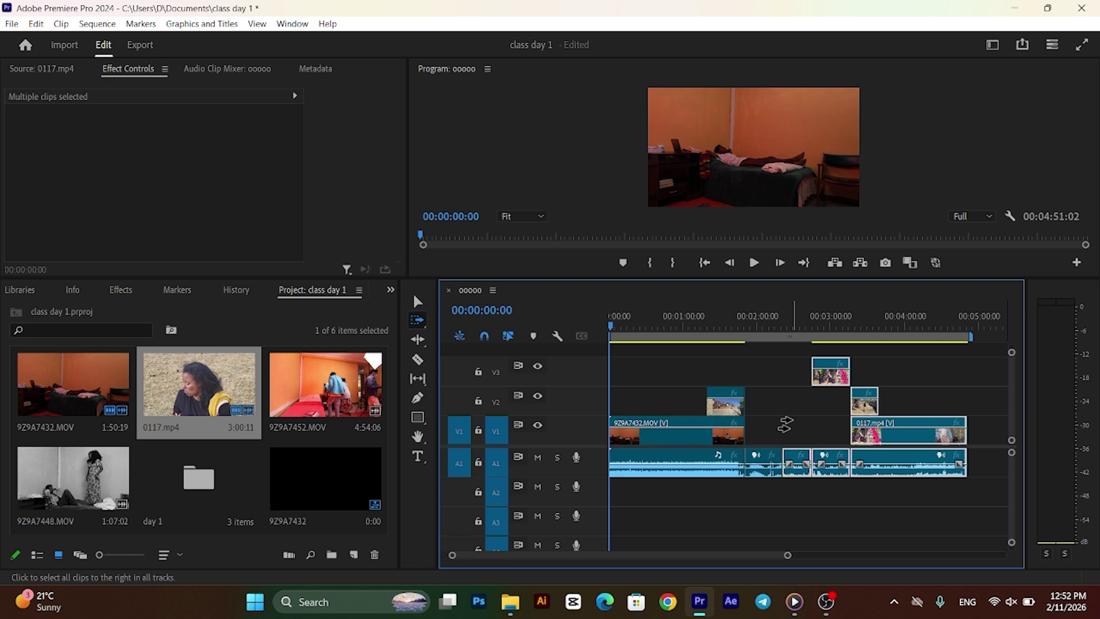
{"action": "left_click", "coordinate": [983, 409]}
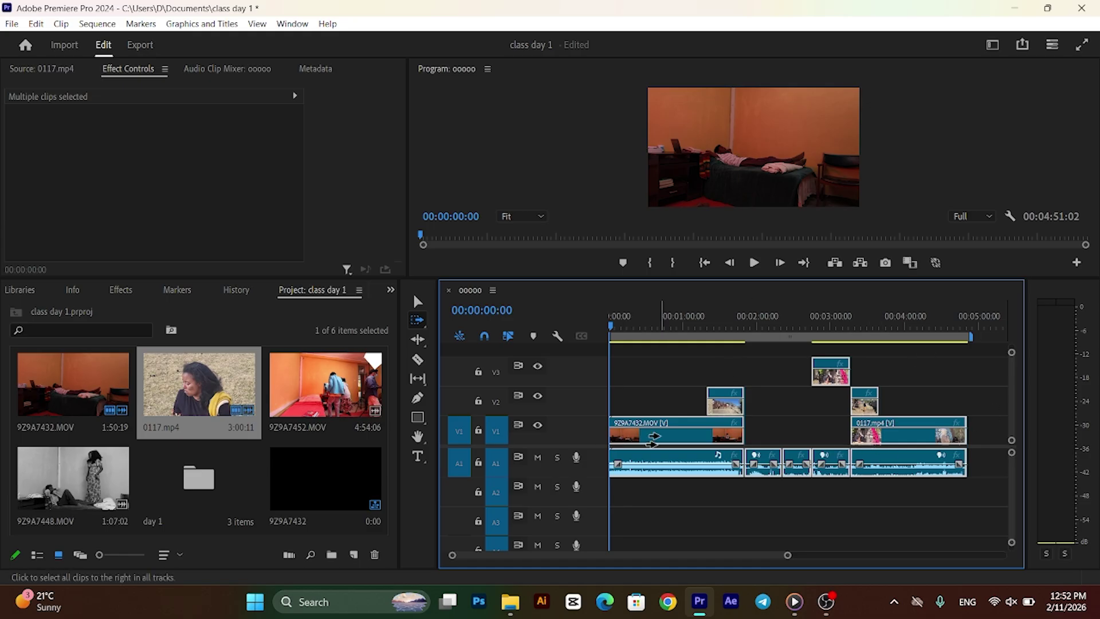
{"action": "mouse_move", "coordinate": [620, 435]}
{"action": "left_mouse_down"}
{"action": "mouse_move", "coordinate": [730, 436]}
{"action": "mouse_move", "coordinate": [634, 430]}
{"action": "left_mouse_up"}
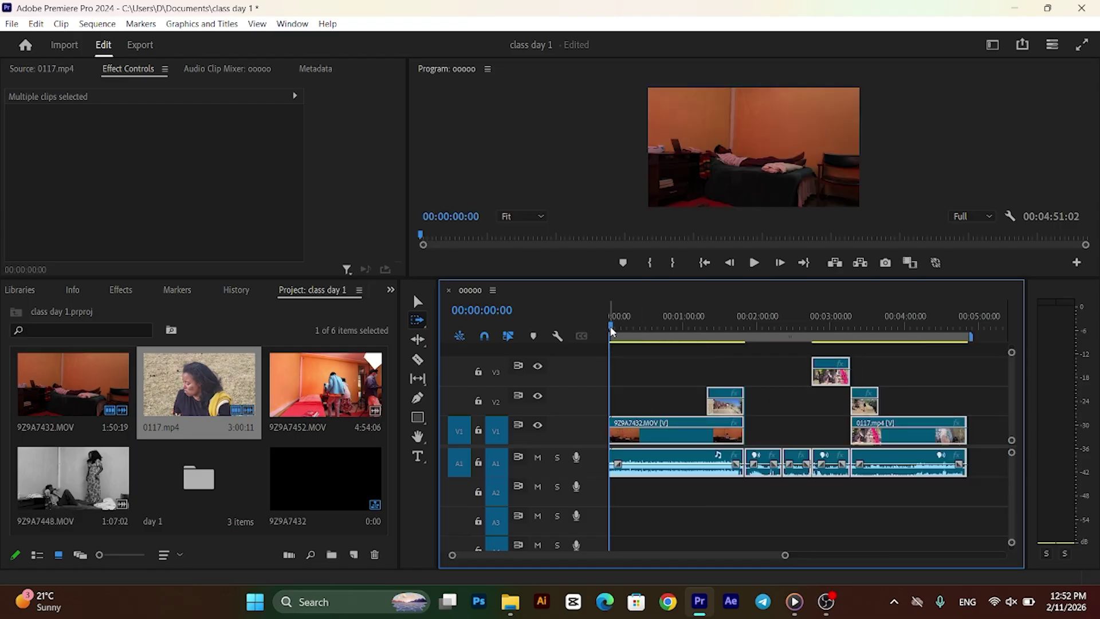
- Split 9Z9A7432.MOV at the playhead at 00:00:15:17
{"action": "left_click_drag", "start_coordinate": [611, 331], "coordinate": [630, 326]}
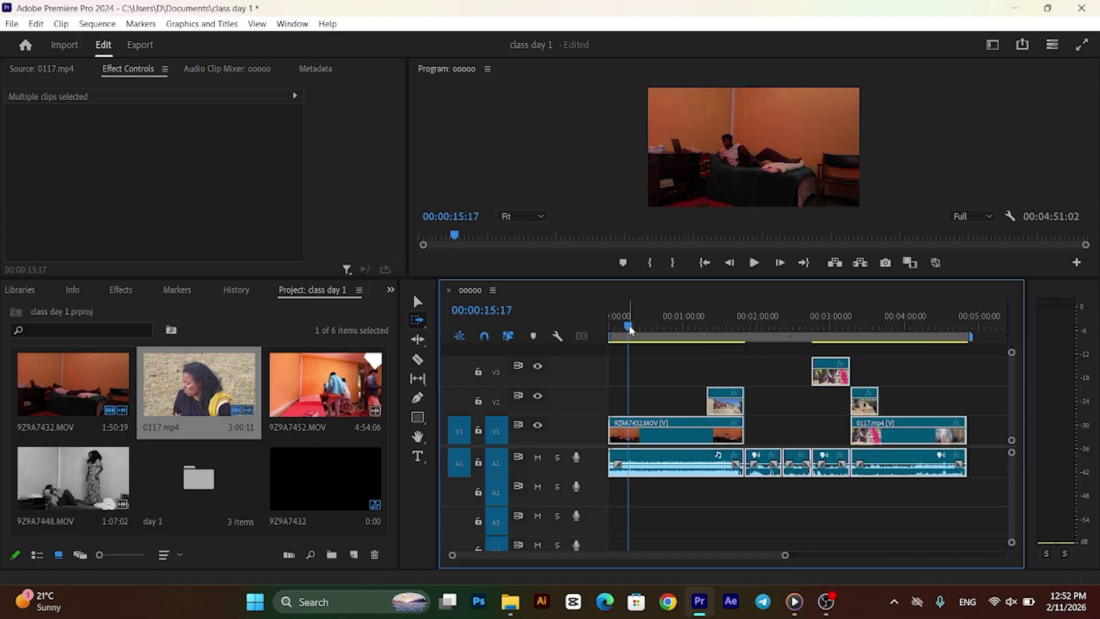
{"action": "key", "text": "ctrl+k"}
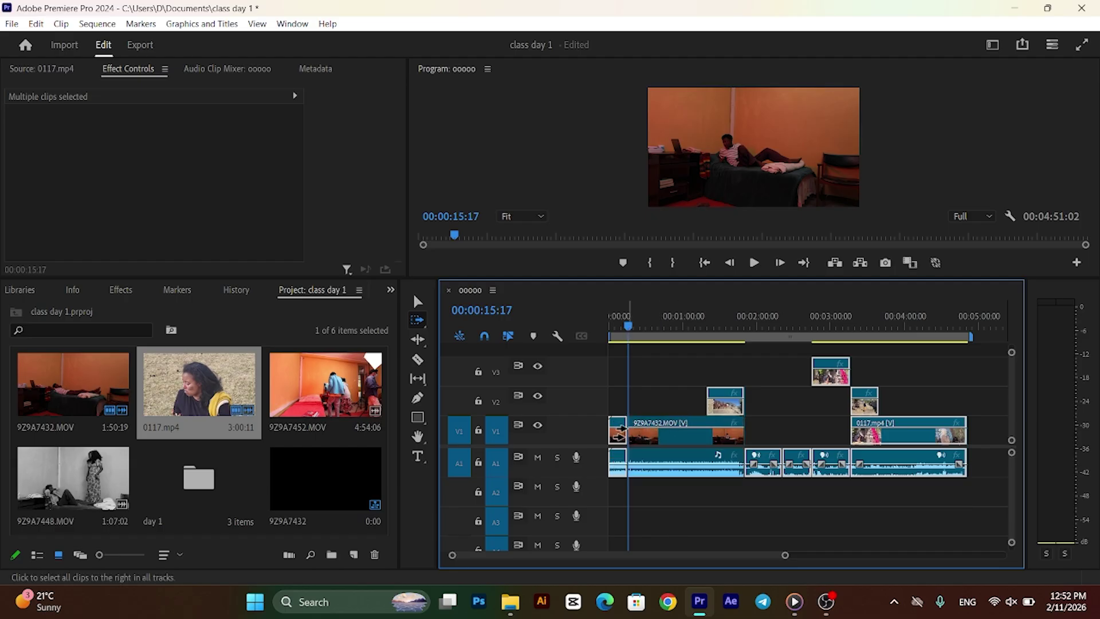
- Try shifting the second piece of 9Z9A7432.MOV and everything after it about 31 seconds later and partly back, then undo both moves
{"action": "left_click", "coordinate": [611, 434]}
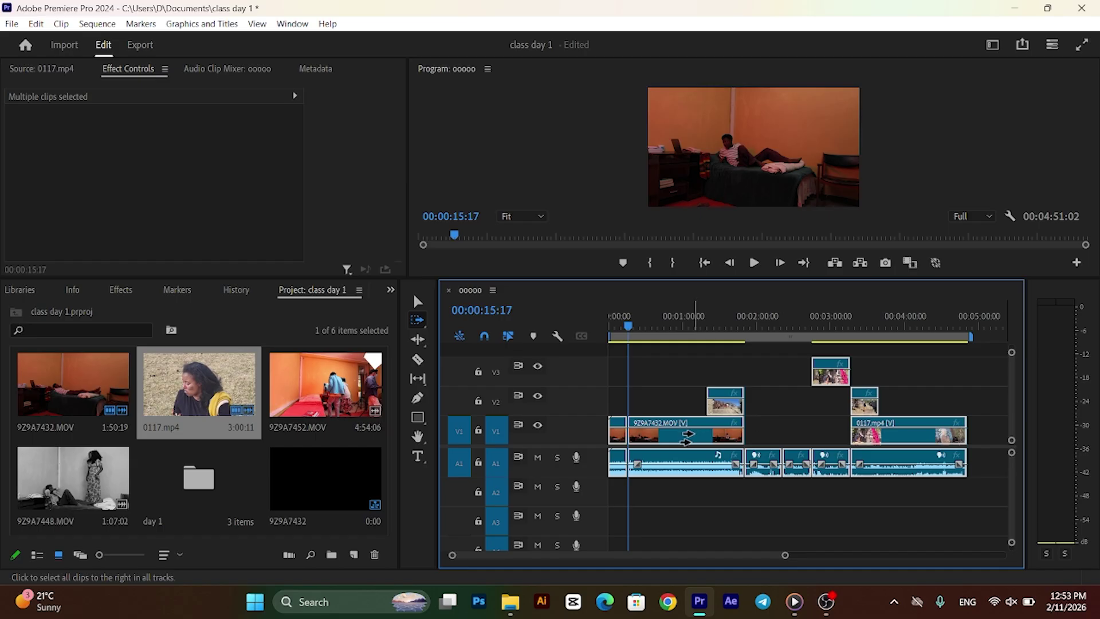
{"action": "left_click_drag", "start_coordinate": [687, 435], "coordinate": [724, 435]}
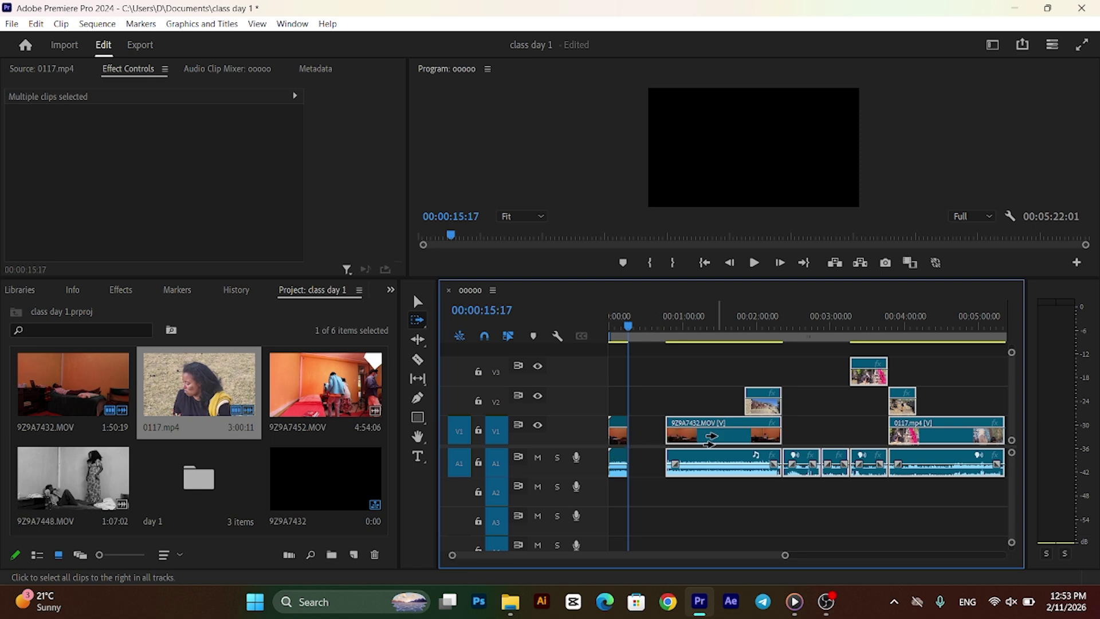
{"action": "left_click_drag", "start_coordinate": [710, 436], "coordinate": [677, 435]}
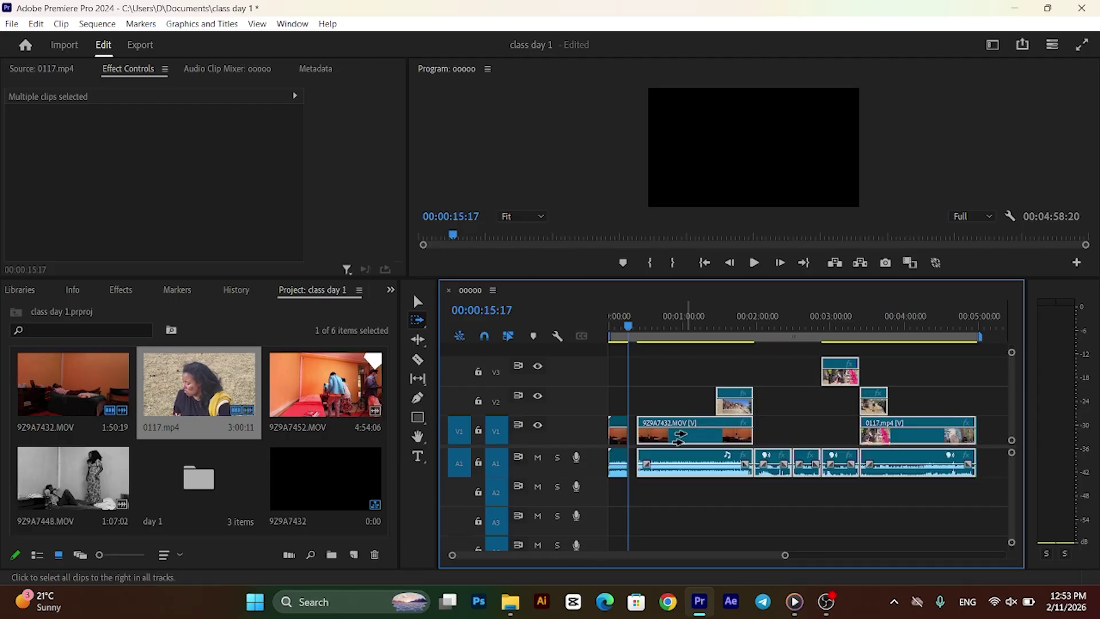
{"action": "key", "text": "ctrl+z"}
{"action": "key", "text": "ctrl+z"}
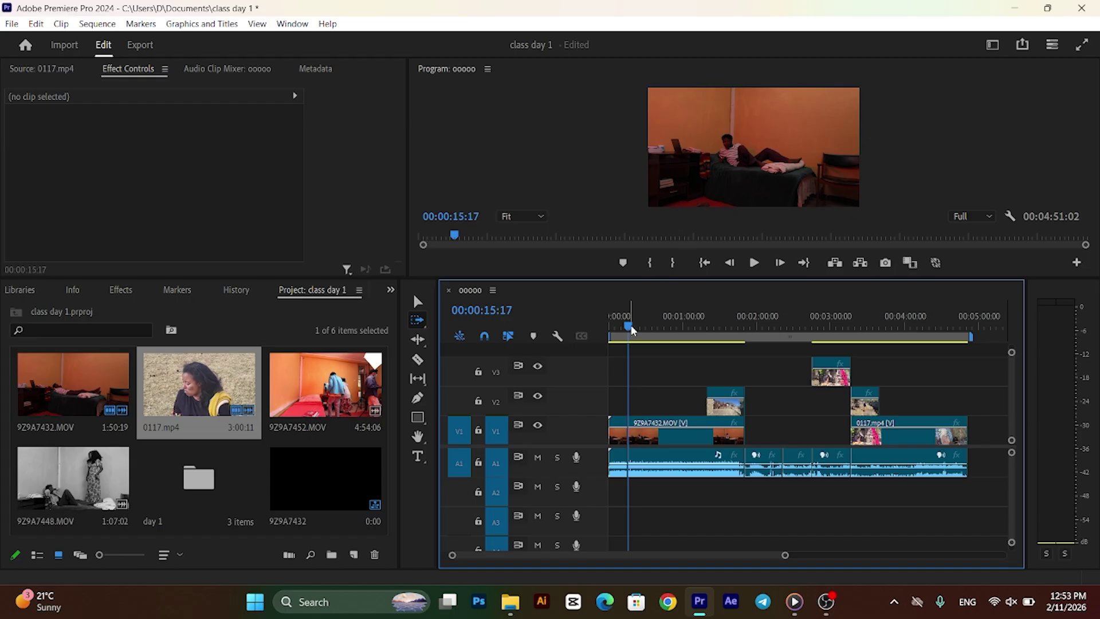
- Return the playhead to the start, select all clips forward from the first piece and shift them about 1 minute 2 seconds later
{"action": "left_click_drag", "start_coordinate": [632, 330], "coordinate": [608, 336]}
{"action": "left_click", "coordinate": [616, 438]}
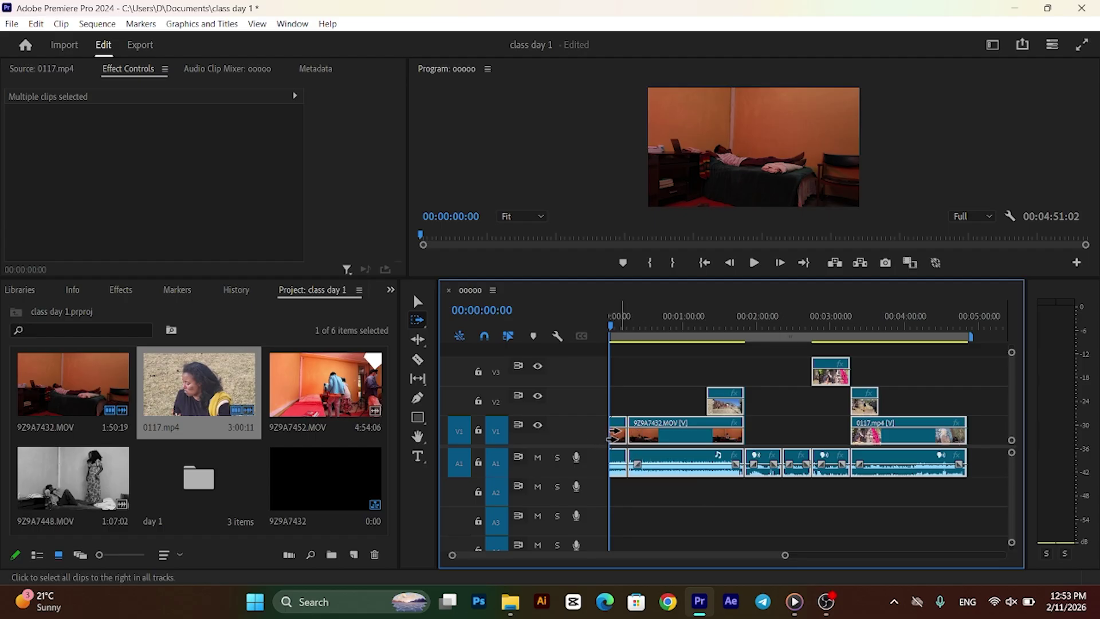
{"action": "left_click_drag", "start_coordinate": [618, 434], "coordinate": [692, 435]}
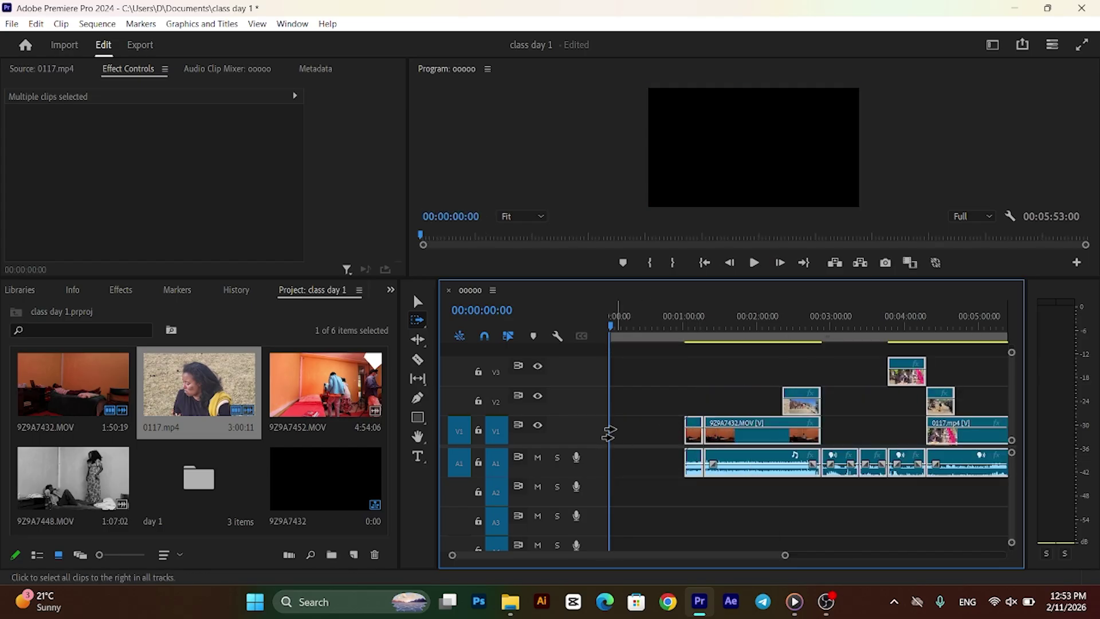
- Open 0117.mp4 as the source, set its Out point at 00:01:03:04 and place only its video on V1 at the sequence start
{"action": "double_click", "coordinate": [245, 401]}
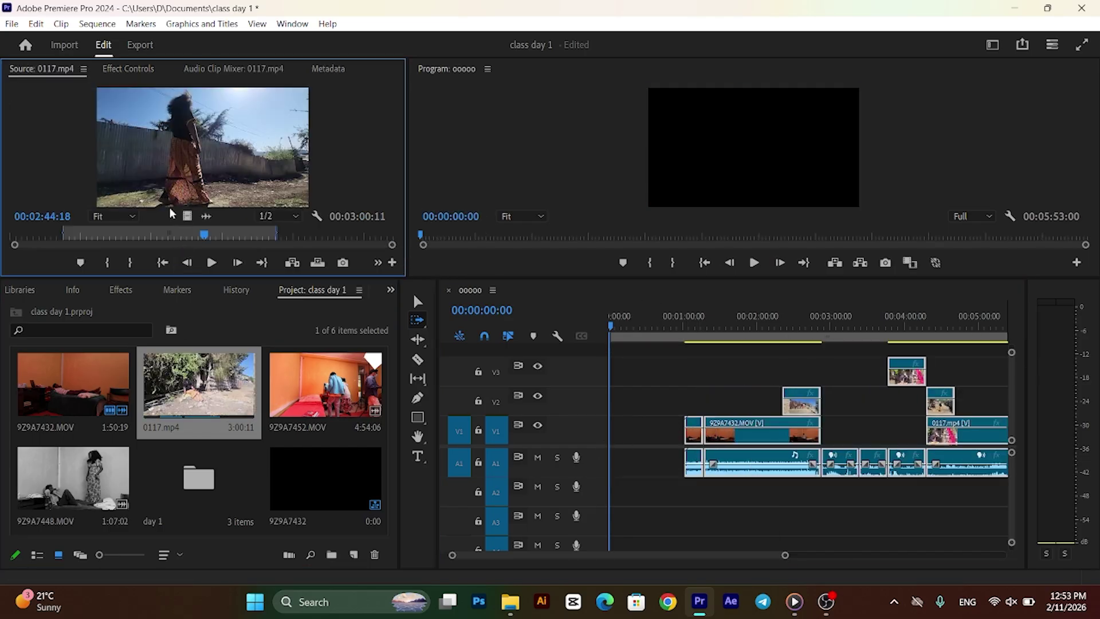
{"action": "left_click_drag", "start_coordinate": [185, 216], "coordinate": [87, 248]}
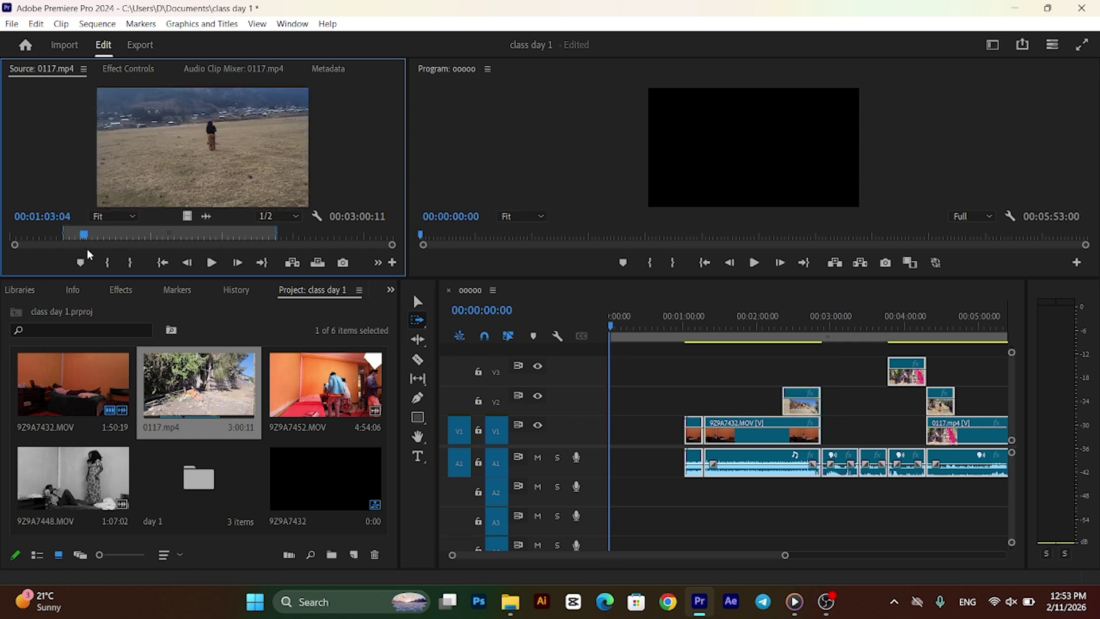
{"action": "left_click", "coordinate": [131, 264]}
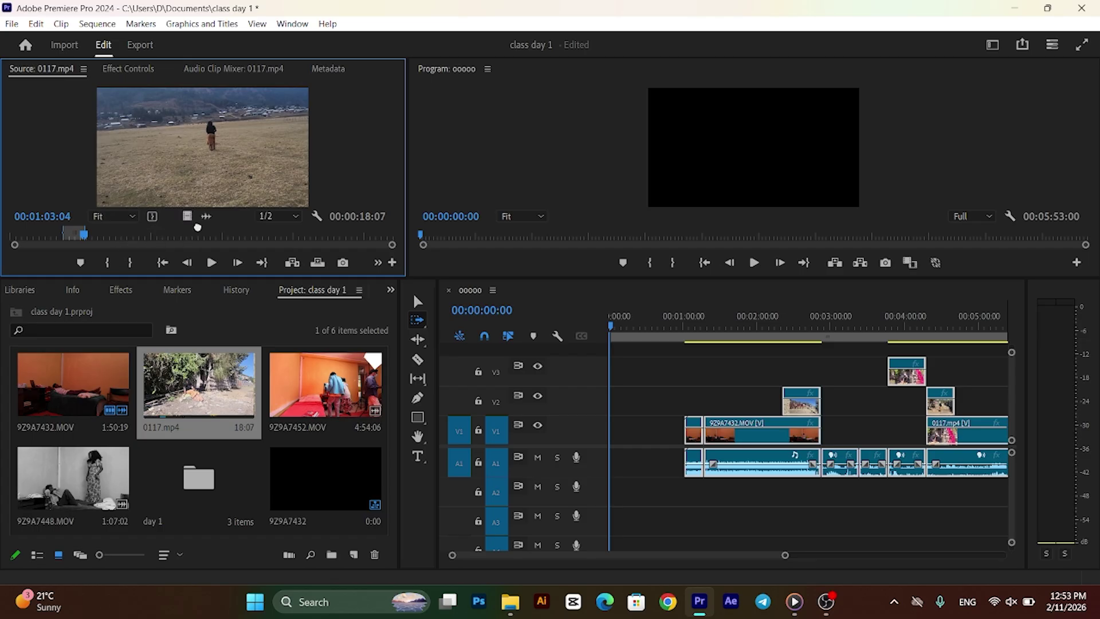
{"action": "left_click_drag", "start_coordinate": [585, 361], "coordinate": [609, 433]}
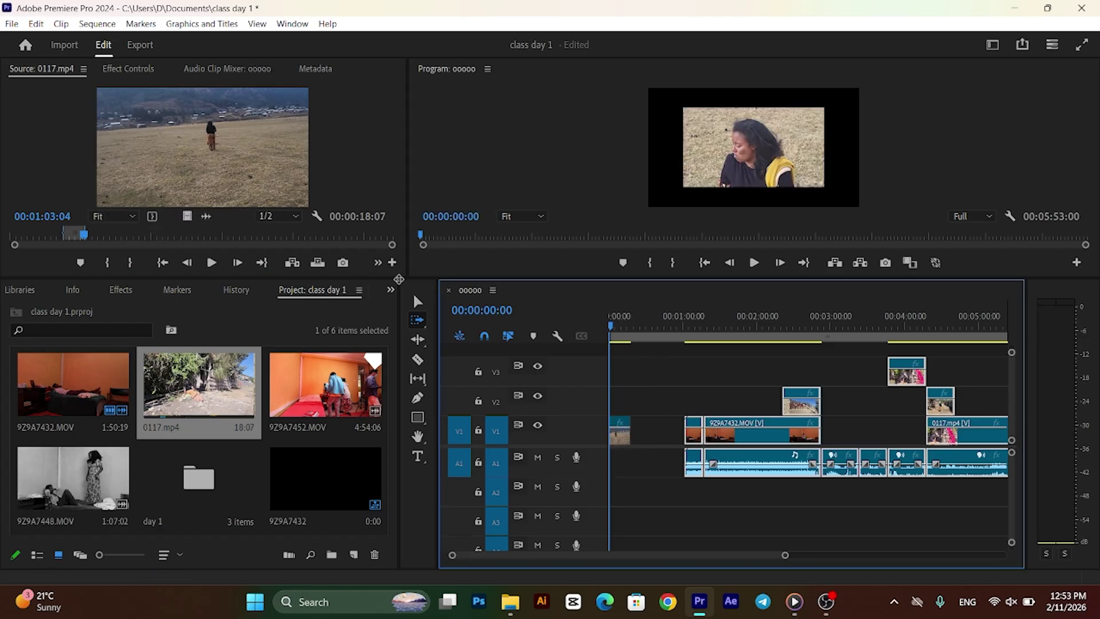
- Close the gap after the inserted 0117.mp4 video on V1, then delete that inserted clip
{"action": "left_click", "coordinate": [667, 444]}
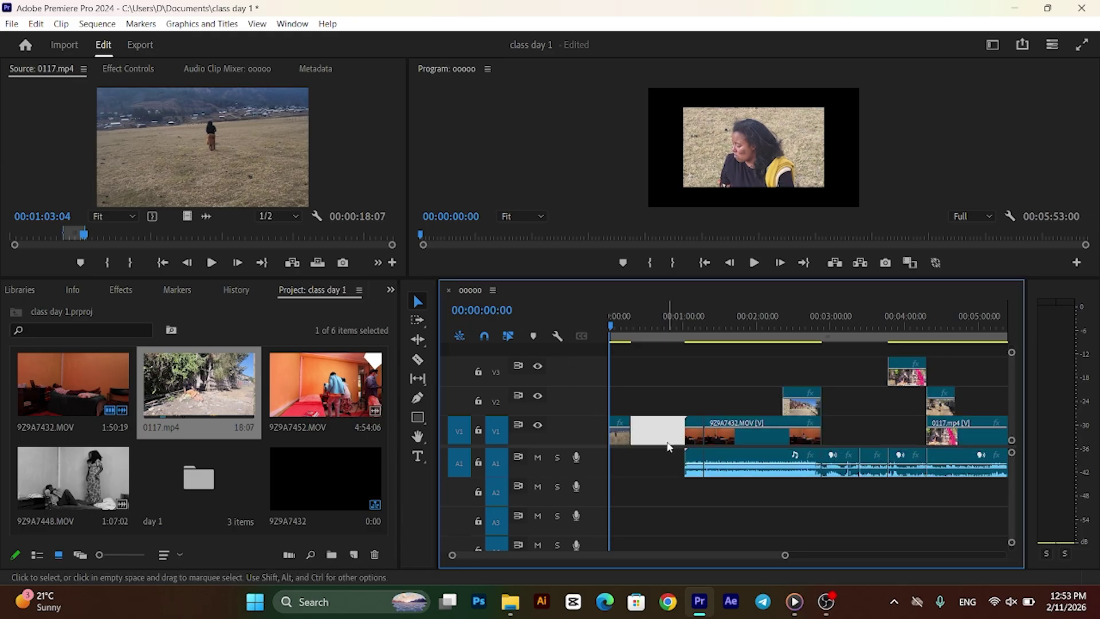
{"action": "key", "text": "Delete"}
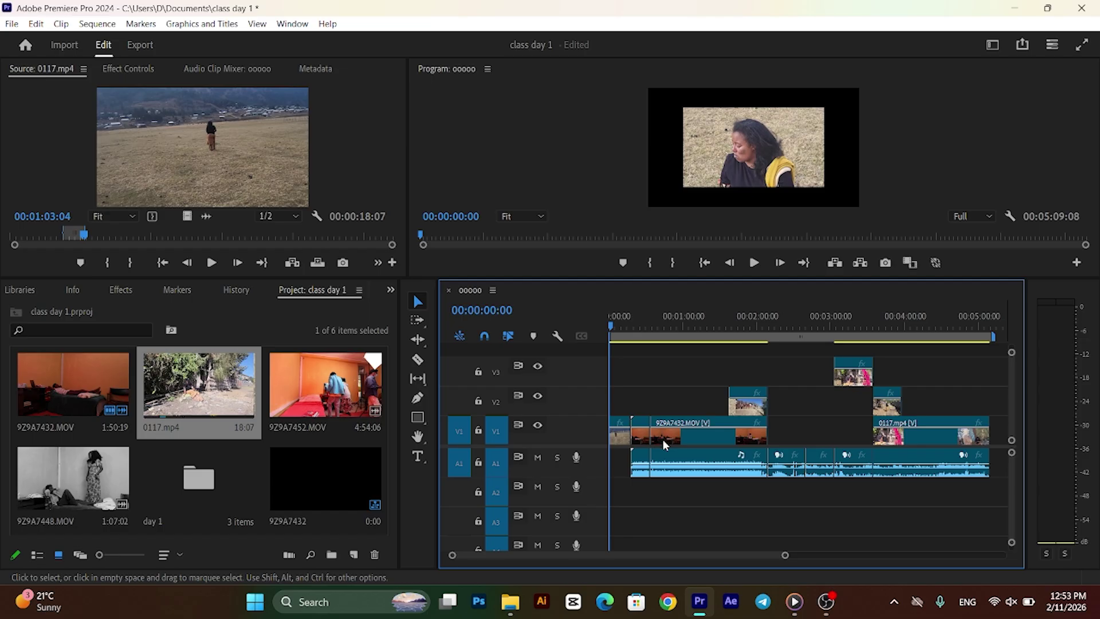
{"action": "left_click", "coordinate": [624, 440]}
{"action": "key", "text": "Delete"}
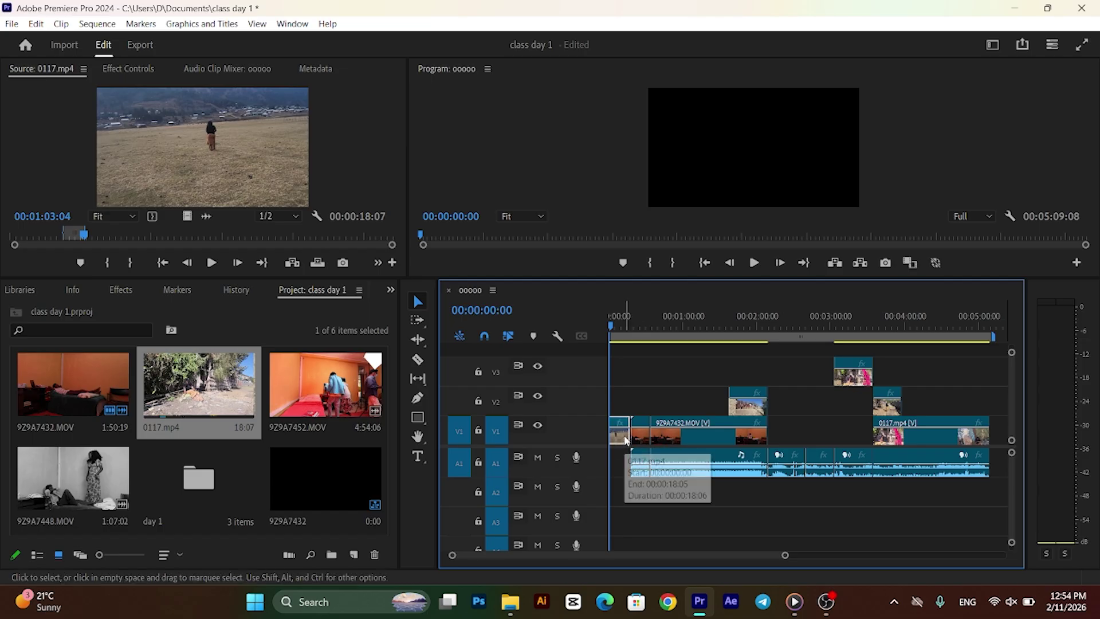
- Save the project and remove the empty gap at the start of V1
{"action": "key", "text": "ctrl+s"}
{"action": "left_click", "coordinate": [623, 440]}
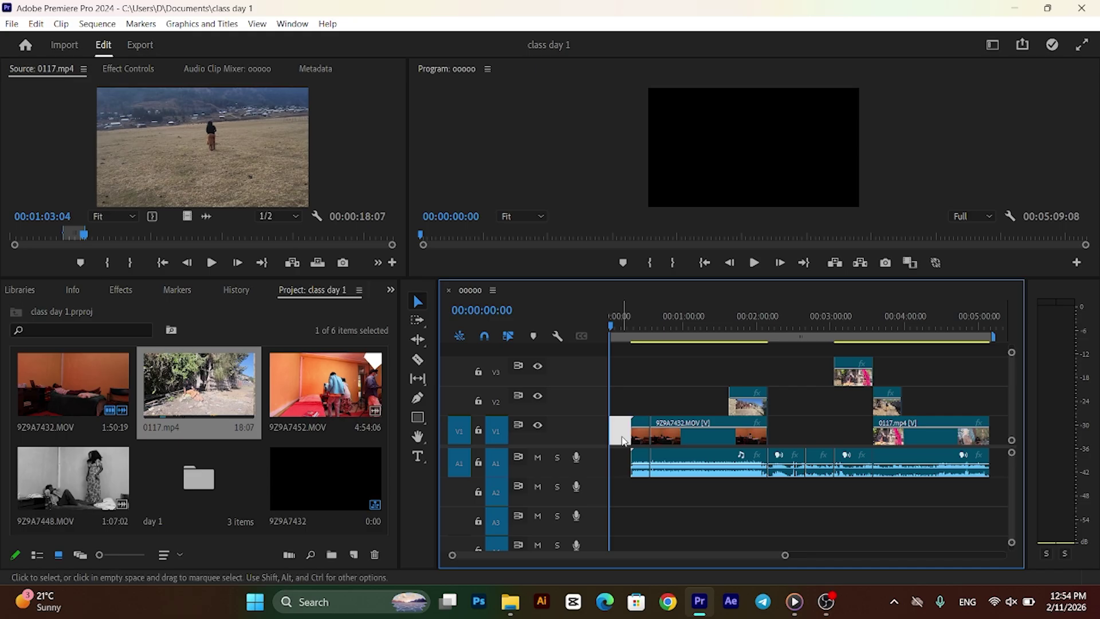
{"action": "key", "text": "Delete"}
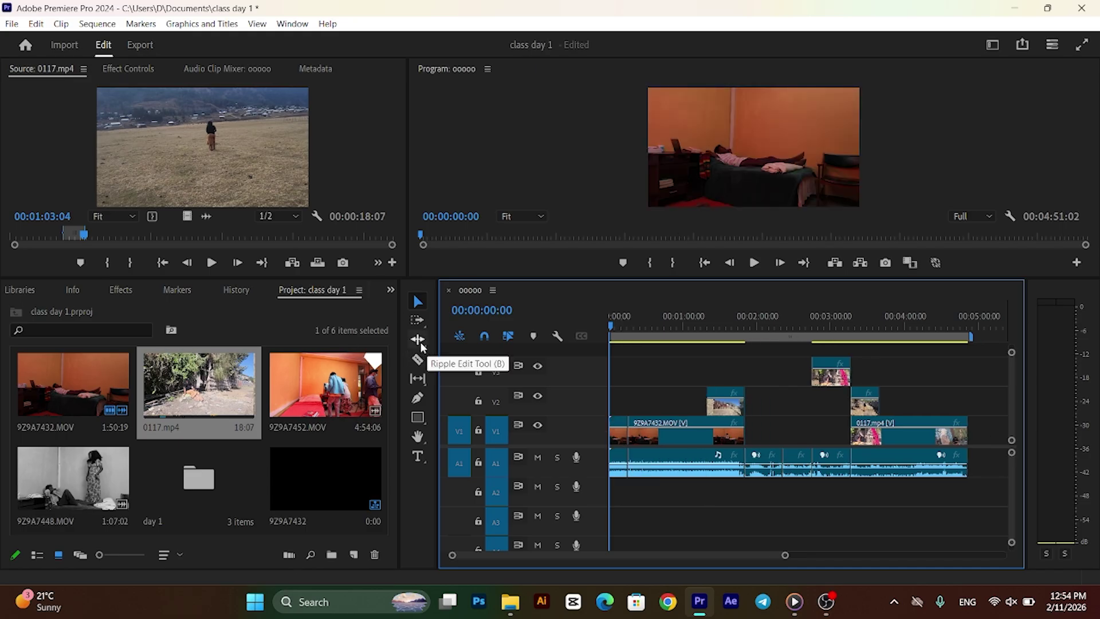
- Park the playhead at 00:01:49:19, ripple-extend the end of the first 0117.mp4 clip on V2 by about 6 seconds, and play the result
{"action": "left_click", "coordinate": [419, 339]}
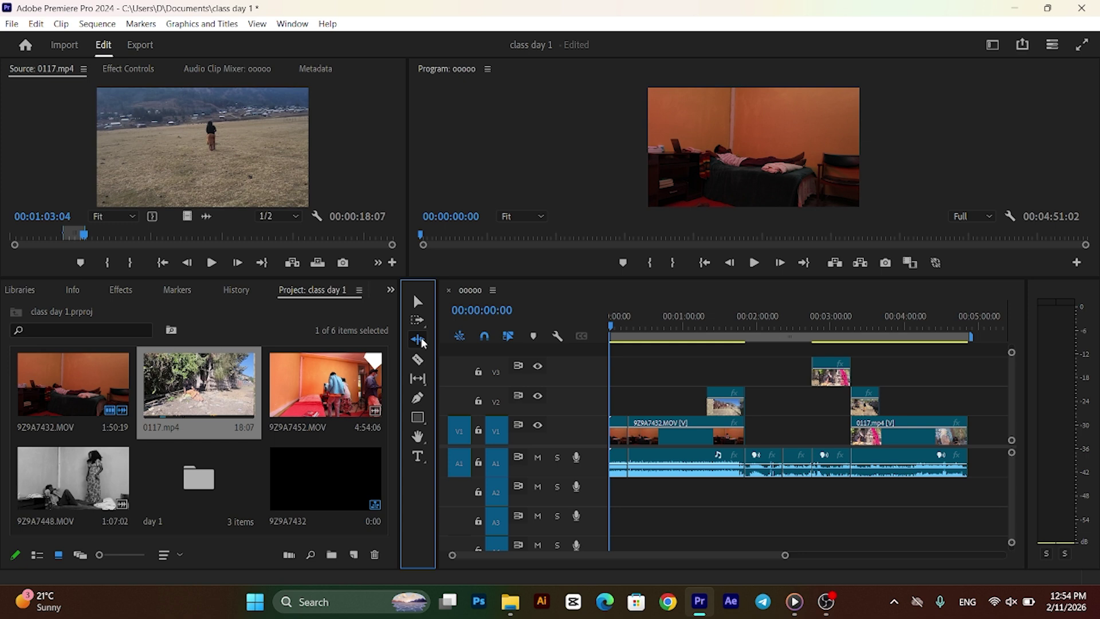
{"action": "left_click", "coordinate": [711, 470]}
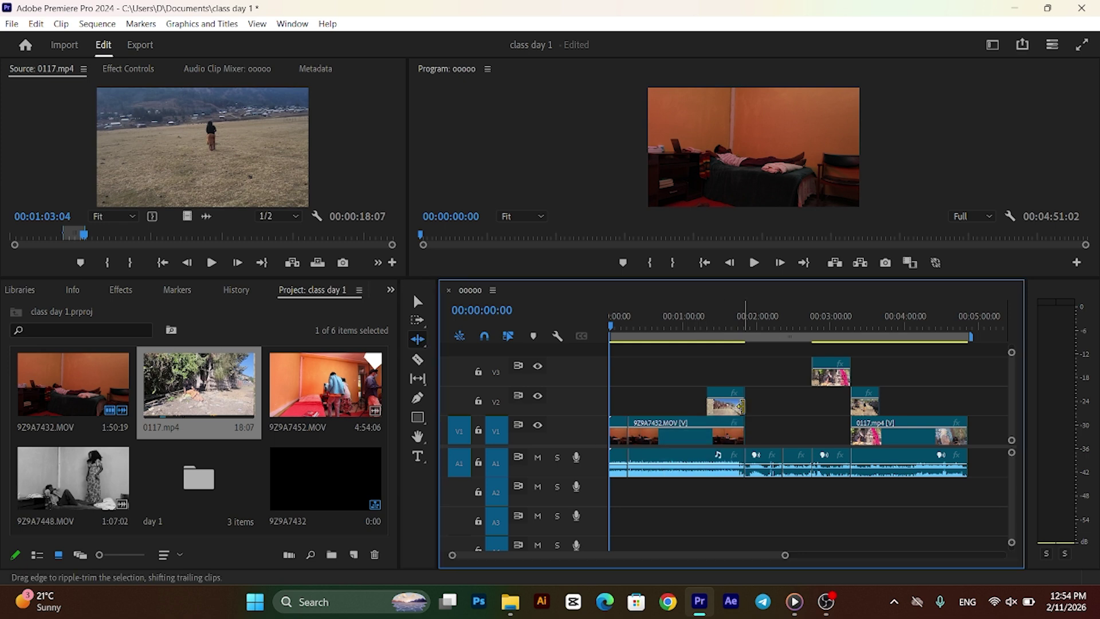
{"action": "mouse_move", "coordinate": [743, 400]}
{"action": "left_mouse_down"}
{"action": "mouse_move", "coordinate": [763, 400]}
{"action": "mouse_move", "coordinate": [744, 400]}
{"action": "left_mouse_up"}
{"action": "left_click", "coordinate": [665, 328]}
{"action": "left_click_drag", "start_coordinate": [668, 333], "coordinate": [744, 335]}
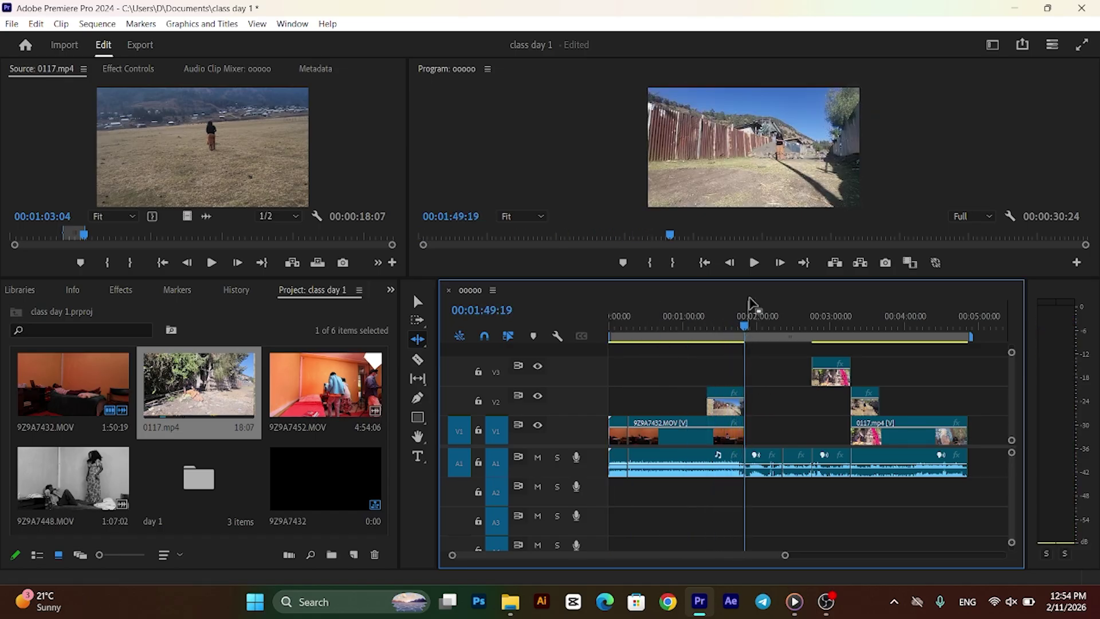
{"action": "left_click", "coordinate": [725, 403]}
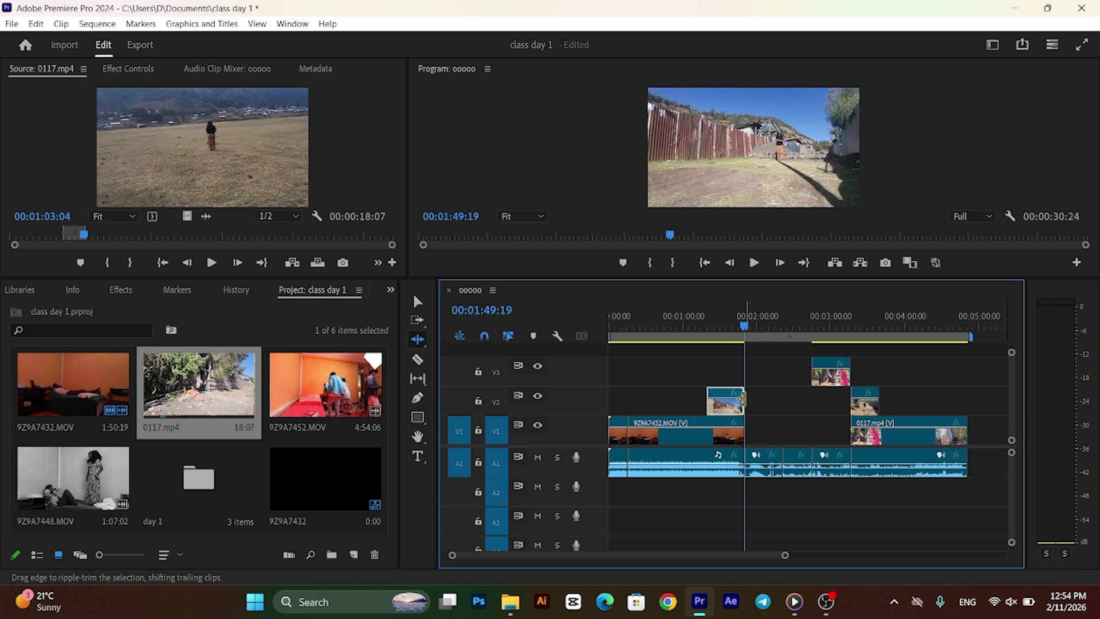
{"action": "left_click_drag", "start_coordinate": [744, 399], "coordinate": [751, 398]}
{"action": "left_click", "coordinate": [754, 264]}
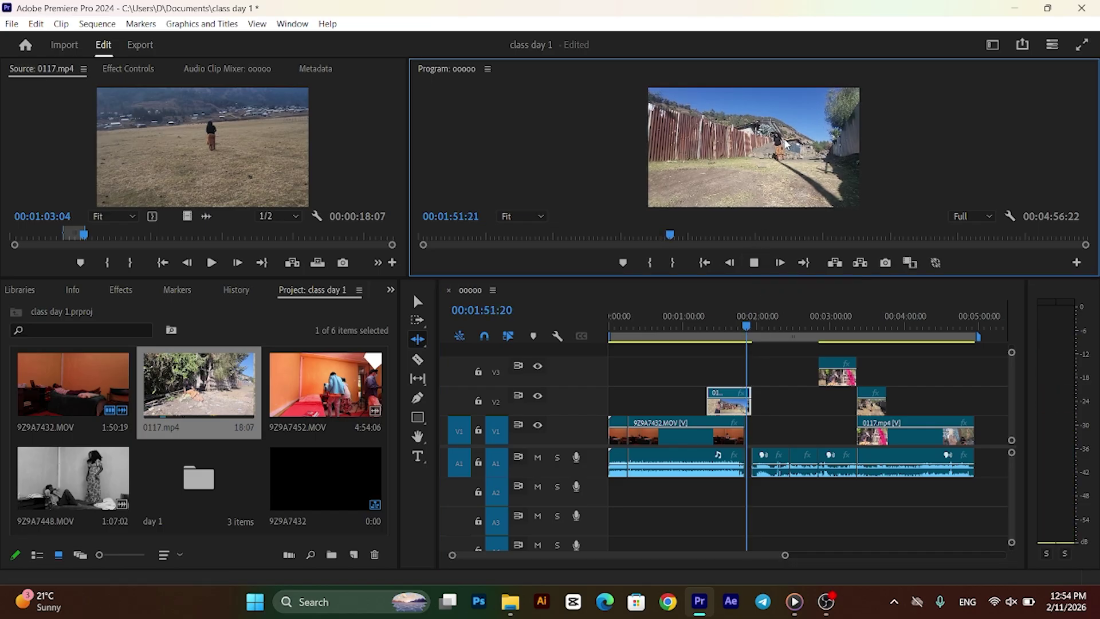
- Ripple-extend the end of that V2 clip about 24 seconds further, then ripple-trim it back by about 23 seconds
{"action": "left_click_drag", "start_coordinate": [755, 401], "coordinate": [780, 400]}
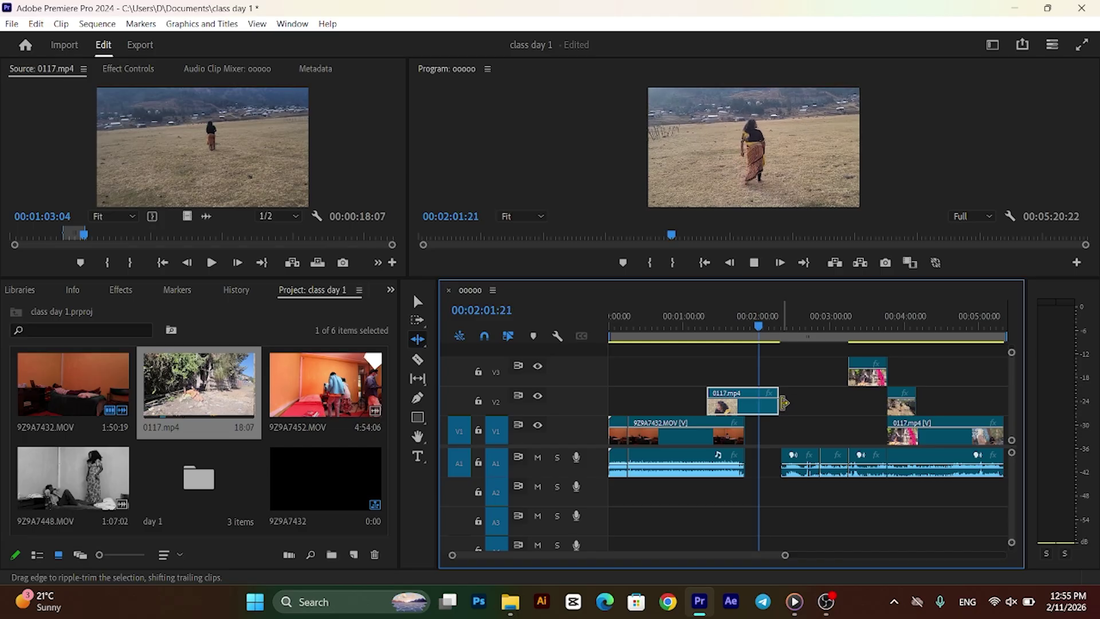
{"action": "left_click_drag", "start_coordinate": [779, 403], "coordinate": [748, 404]}
- Place the playhead at 00:01:48:00 and use the Selection tool to trim the V2 clip back to the end of the V1 video below it
{"action": "left_click_drag", "start_coordinate": [756, 332], "coordinate": [748, 337]}
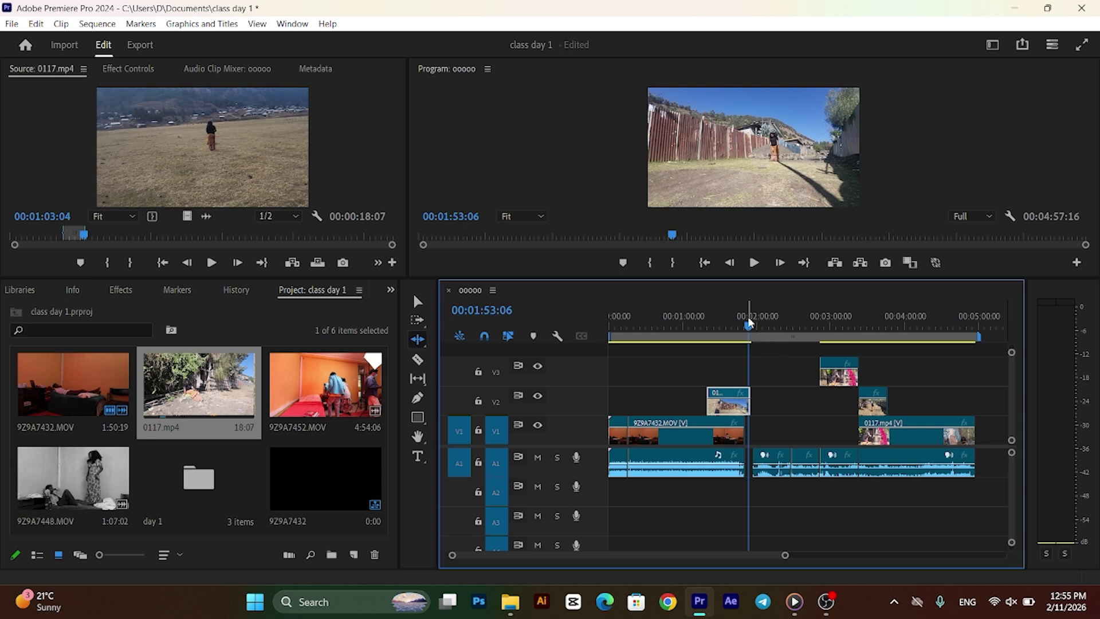
{"action": "left_click_drag", "start_coordinate": [749, 322], "coordinate": [741, 324]}
{"action": "left_click", "coordinate": [420, 302]}
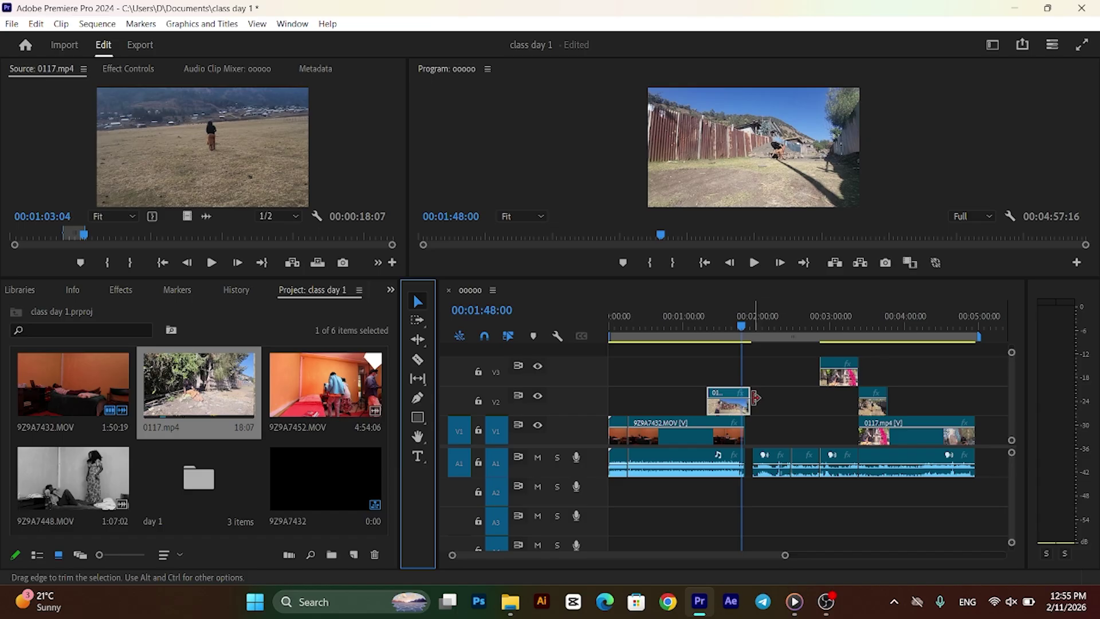
{"action": "mouse_move", "coordinate": [757, 397]}
{"action": "left_mouse_down"}
{"action": "mouse_move", "coordinate": [776, 395]}
{"action": "mouse_move", "coordinate": [744, 399]}
{"action": "left_mouse_up"}
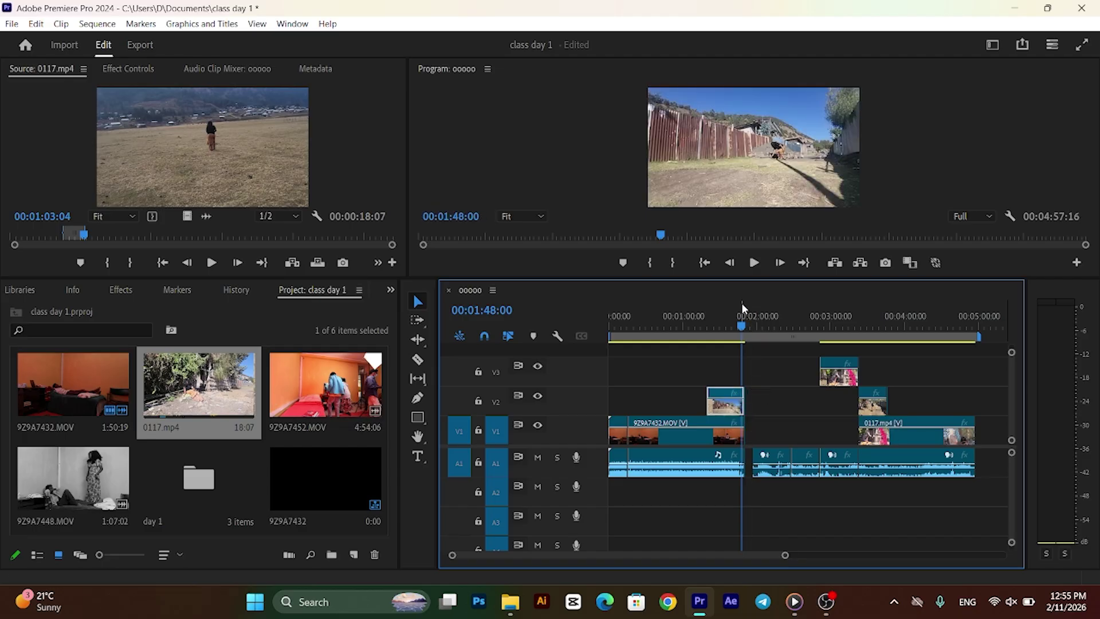
- Split the second piece of 9Z9A7432.MOV on V1 with the Razor at about 56 seconds
{"action": "left_click", "coordinate": [417, 360]}
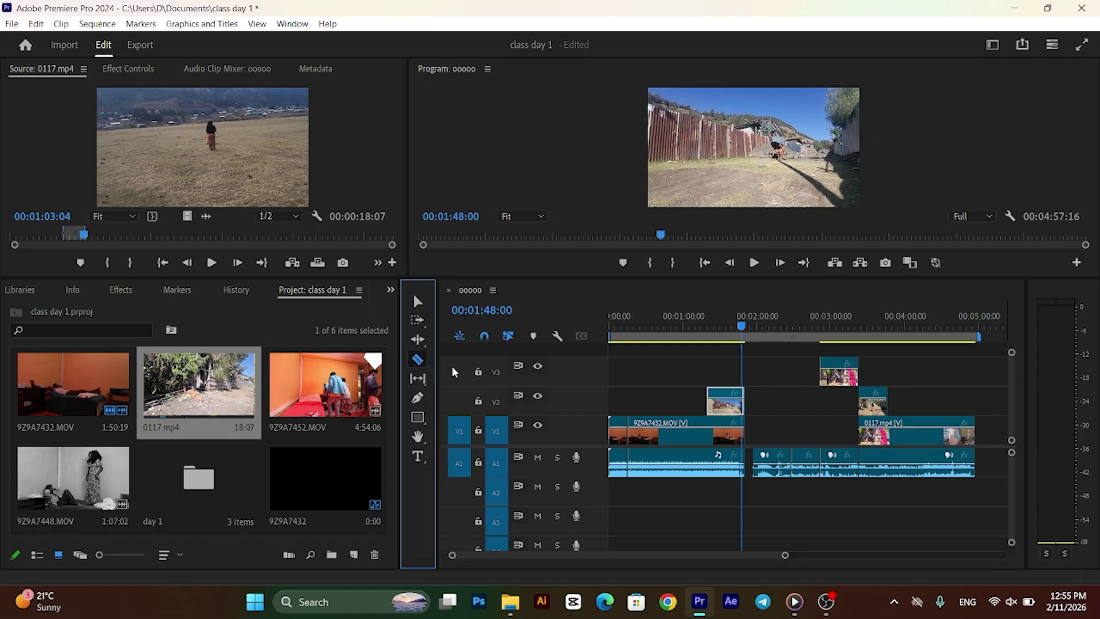
{"action": "left_click", "coordinate": [677, 431]}
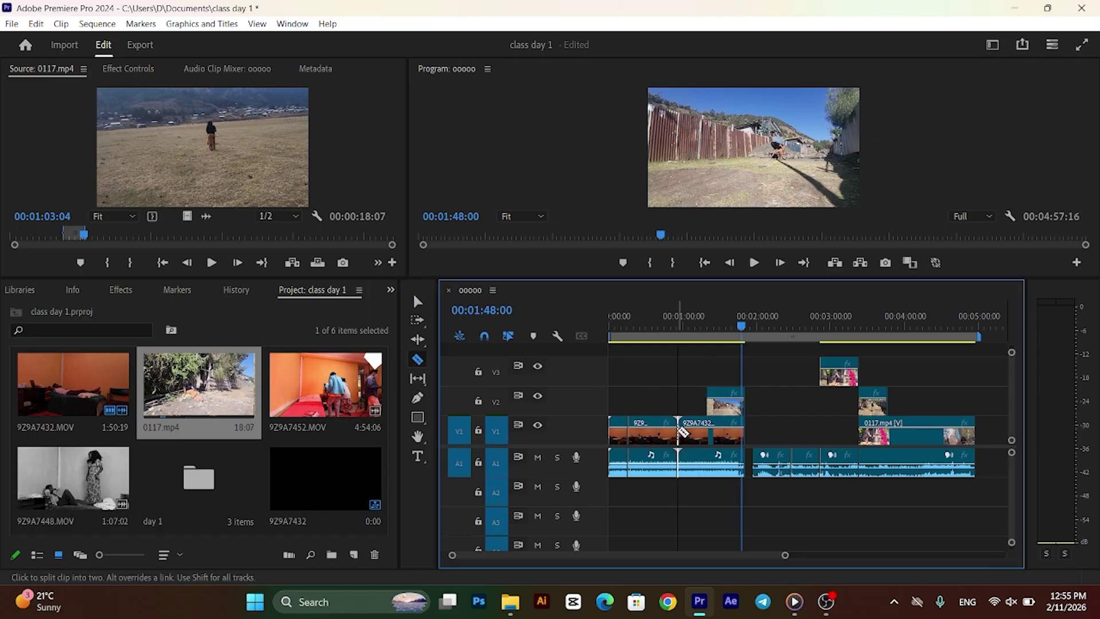
- Slip the media inside the first 0117.mp4 clip on V2 with the Slip tool, keeping its timeline position
{"action": "left_click", "coordinate": [417, 378]}
{"action": "left_click", "coordinate": [705, 461]}
{"action": "mouse_move", "coordinate": [705, 461]}
{"action": "left_mouse_down"}
{"action": "mouse_move", "coordinate": [692, 462]}
{"action": "mouse_move", "coordinate": [723, 462]}
{"action": "mouse_move", "coordinate": [709, 463]}
{"action": "left_mouse_up"}
{"action": "left_click_drag", "start_coordinate": [723, 403], "coordinate": [726, 403]}
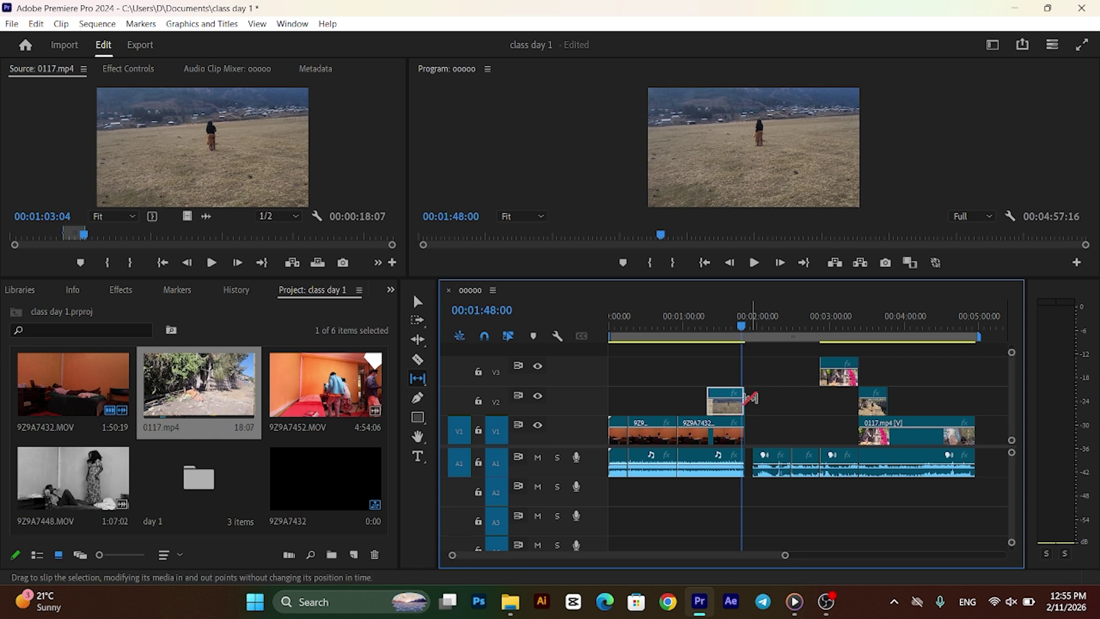
- Ripple-extend the end of the first V2 clip, then ripple-trim it back to the end of the 9Z9A7432.MOV video, closing the following gap
{"action": "left_click", "coordinate": [417, 340]}
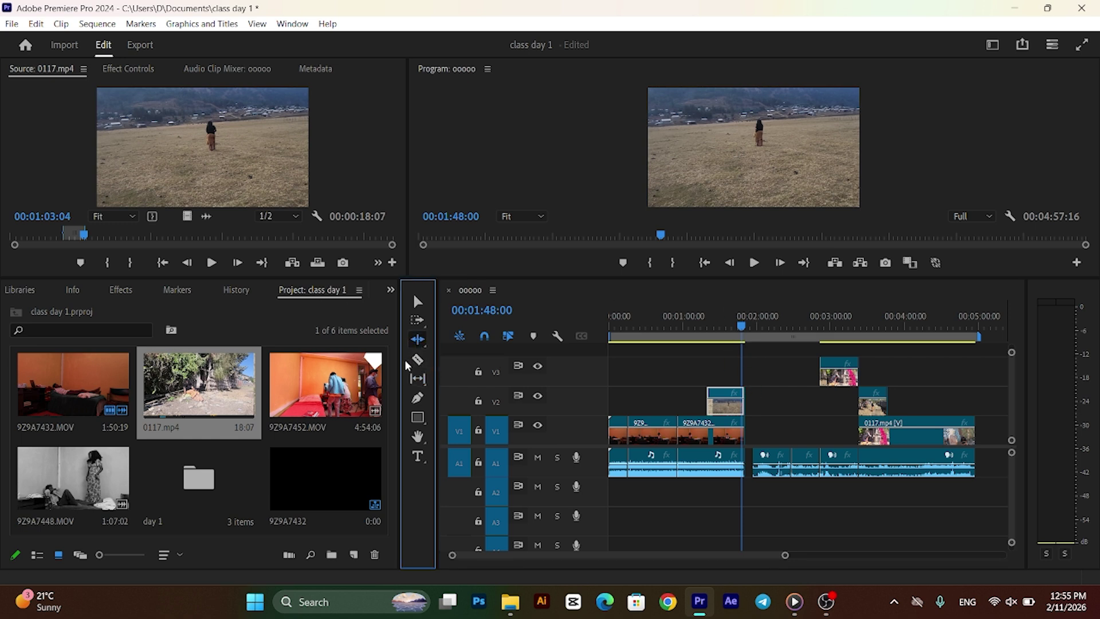
{"action": "mouse_move", "coordinate": [749, 402]}
{"action": "left_mouse_down"}
{"action": "mouse_move", "coordinate": [767, 399]}
{"action": "mouse_move", "coordinate": [750, 403]}
{"action": "left_mouse_up"}
{"action": "left_click", "coordinate": [733, 402]}
{"action": "left_click_drag", "start_coordinate": [747, 399], "coordinate": [754, 402]}
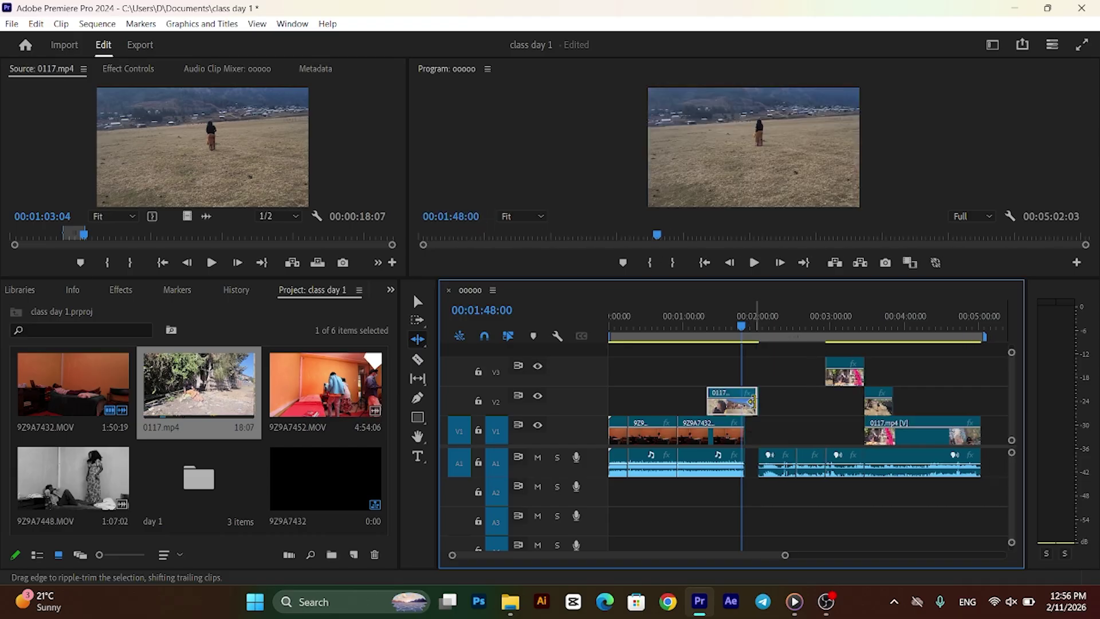
{"action": "key", "text": "w"}
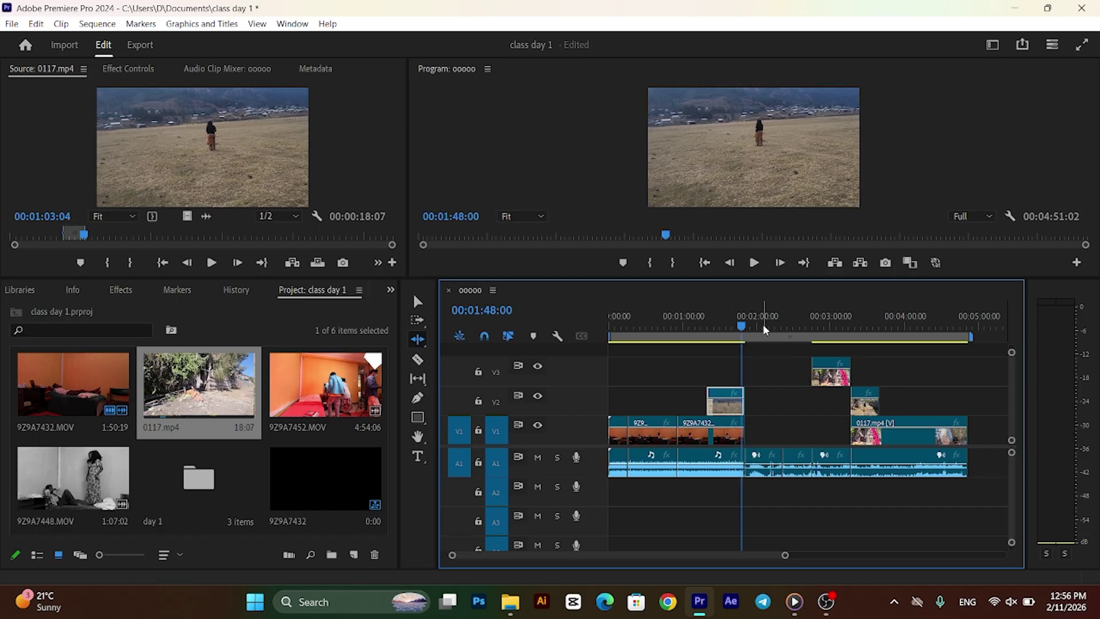
- Slip the media of the first 0117.mp4 clip on V2 by +00:00:19:18 and scrub back to 00:01:24:05 to review it
{"action": "left_click_drag", "start_coordinate": [741, 324], "coordinate": [742, 326]}
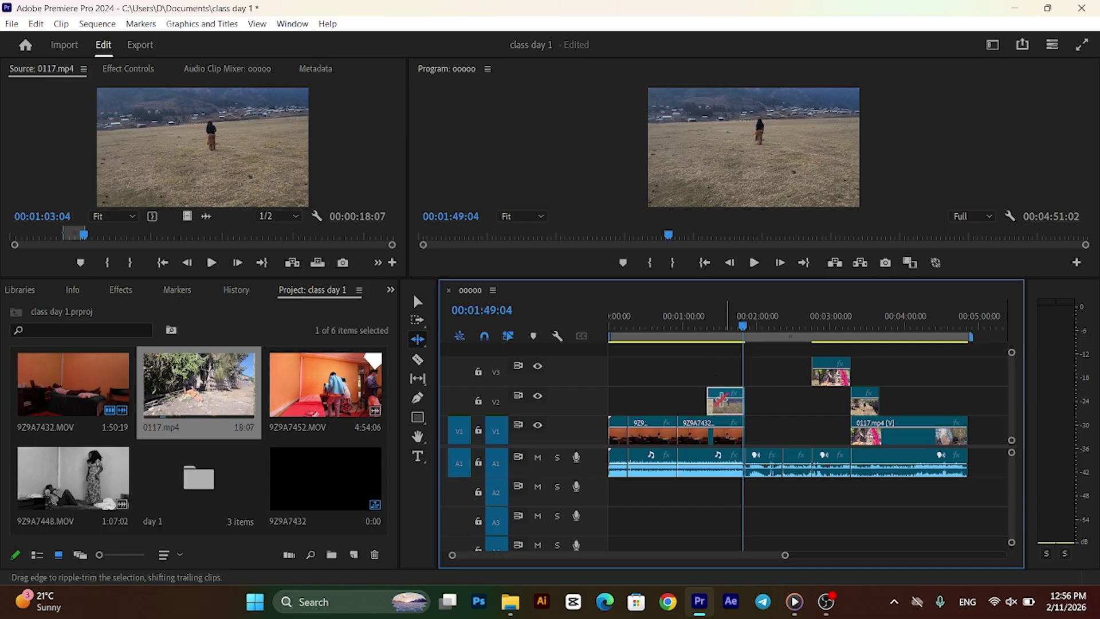
{"action": "left_click", "coordinate": [419, 378]}
{"action": "left_click_drag", "start_coordinate": [731, 408], "coordinate": [757, 405]}
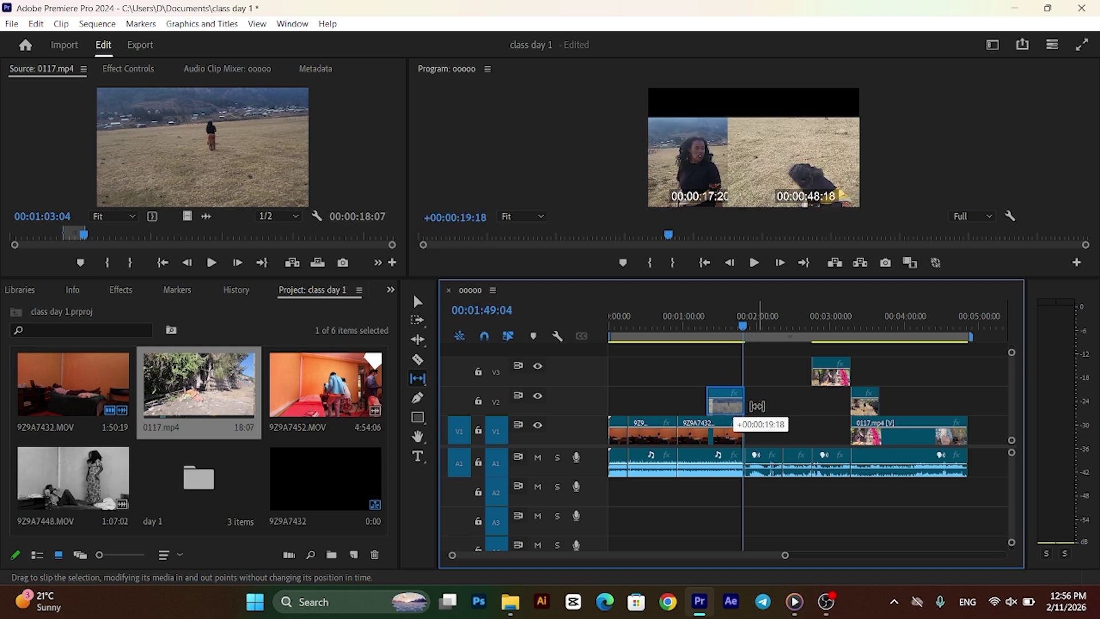
{"action": "left_click_drag", "start_coordinate": [756, 405], "coordinate": [756, 405]}
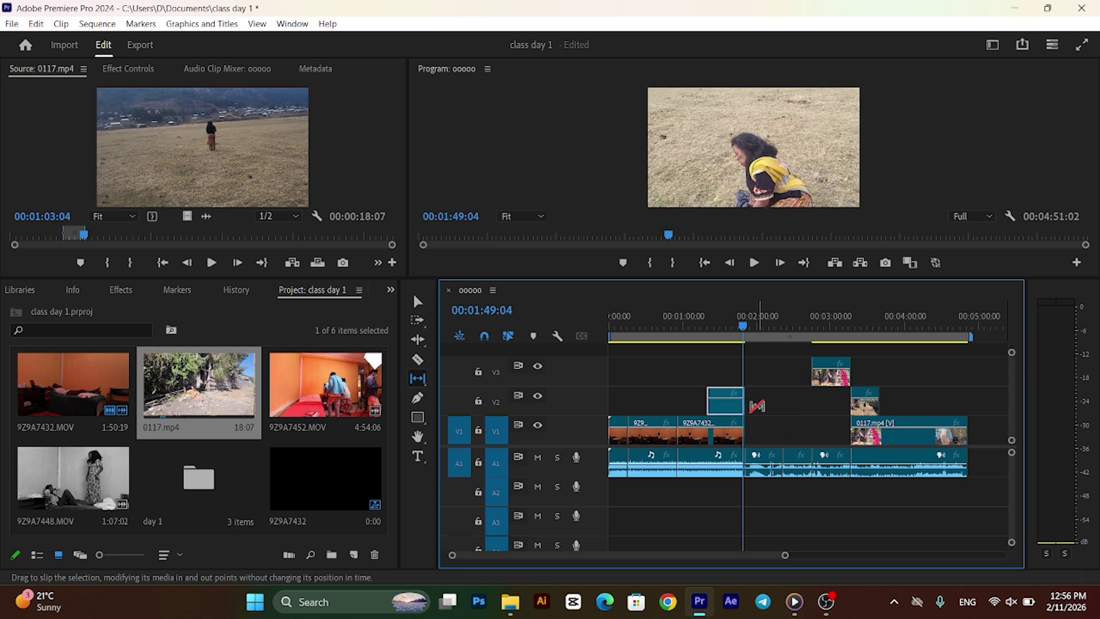
{"action": "left_click_drag", "start_coordinate": [743, 324], "coordinate": [711, 332]}
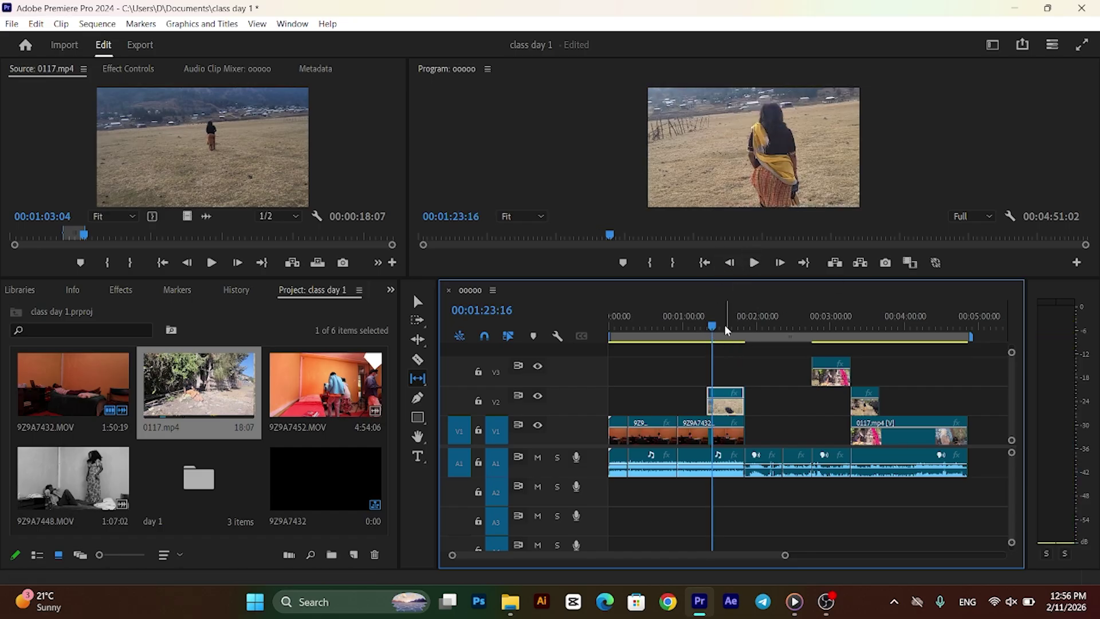
{"action": "left_click_drag", "start_coordinate": [715, 331], "coordinate": [711, 325]}
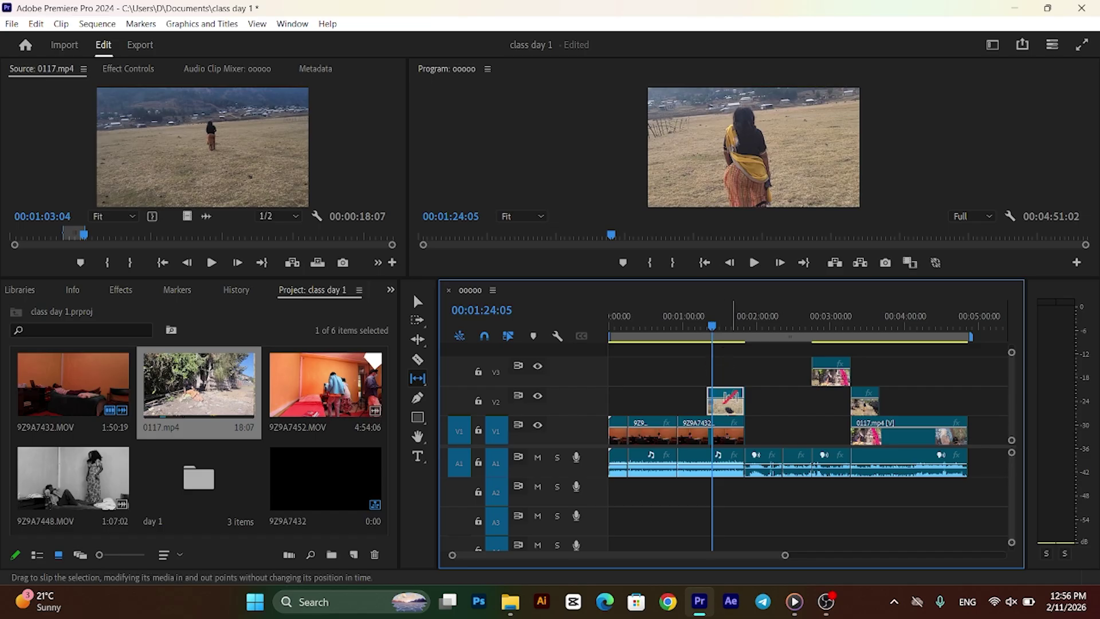
- Slip the same V2 clip's media in small moves both ways and check its opening frames, leaving the playhead at 00:01:20:03
{"action": "left_click_drag", "start_coordinate": [732, 408], "coordinate": [723, 408]}
{"action": "left_click", "coordinate": [706, 326]}
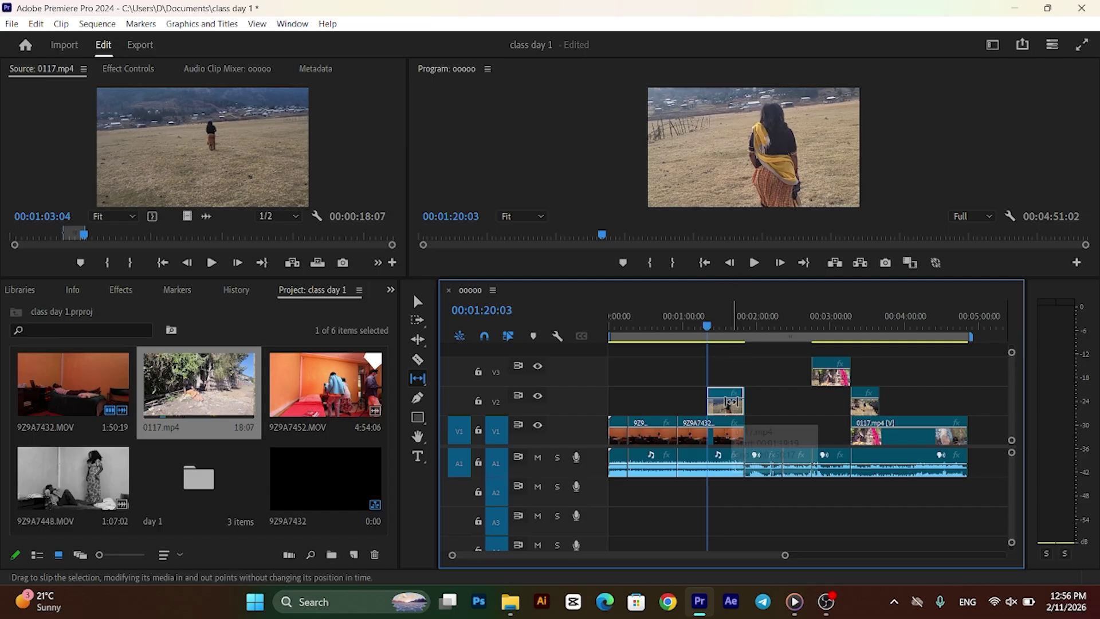
{"action": "left_click_drag", "start_coordinate": [728, 403], "coordinate": [732, 404]}
{"action": "key", "text": "j"}
{"action": "left_click_drag", "start_coordinate": [723, 412], "coordinate": [714, 411]}
{"action": "left_click", "coordinate": [706, 321]}
{"action": "left_click_drag", "start_coordinate": [706, 321], "coordinate": [711, 320]}
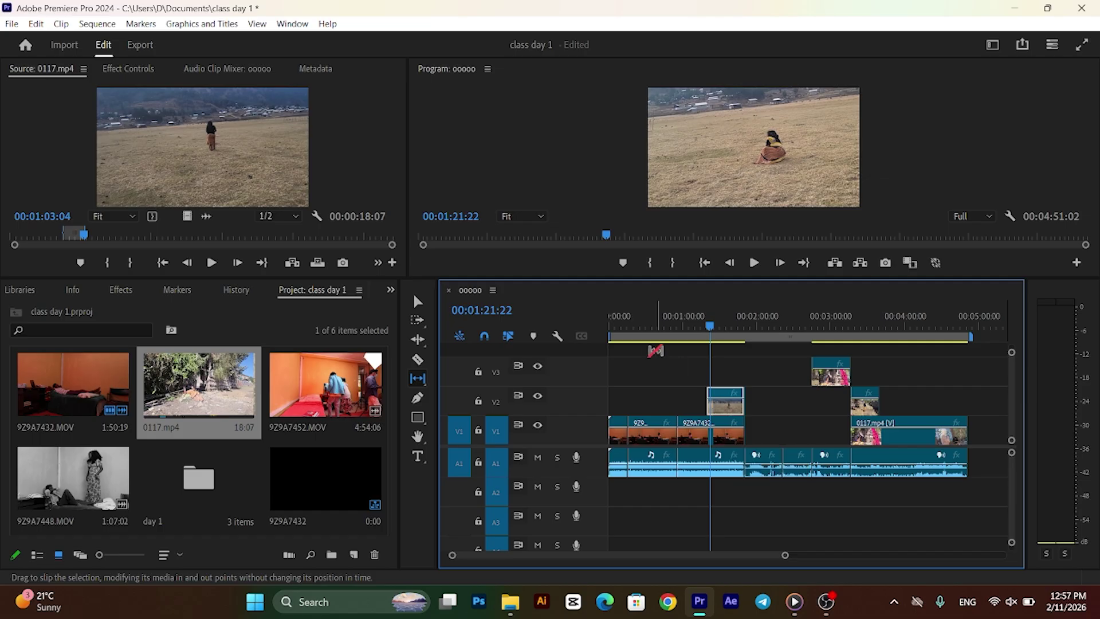
{"action": "left_click_drag", "start_coordinate": [709, 325], "coordinate": [707, 327]}
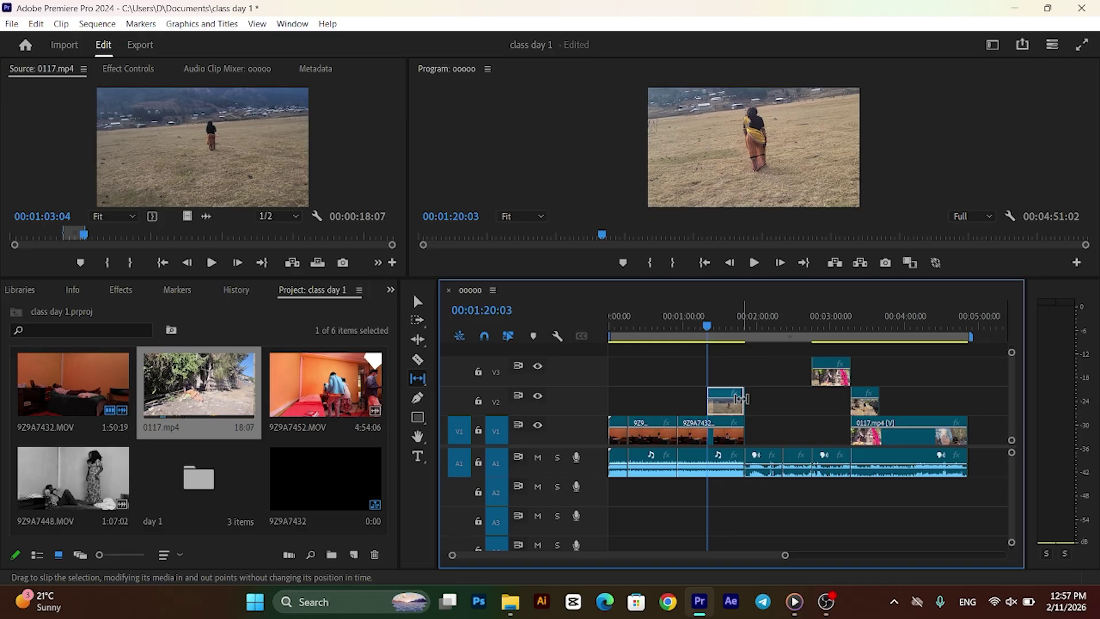
- Ripple-extend the end of the first V2 clip by about 8 seconds and place the playhead at 00:01:21:07
{"action": "left_click", "coordinate": [418, 337]}
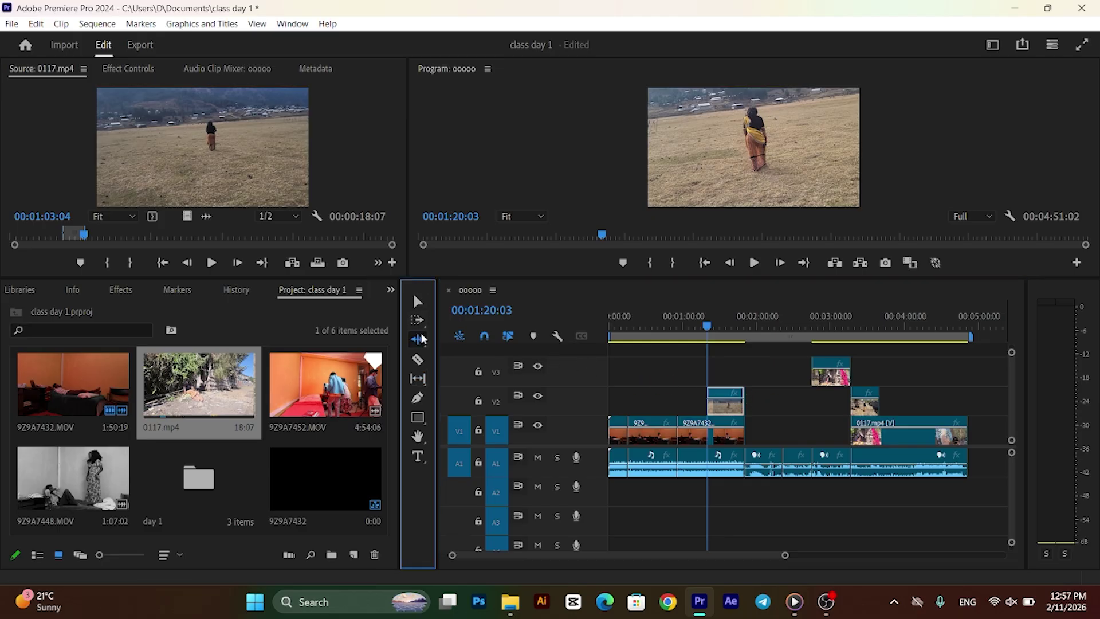
{"action": "left_click_drag", "start_coordinate": [744, 402], "coordinate": [753, 402]}
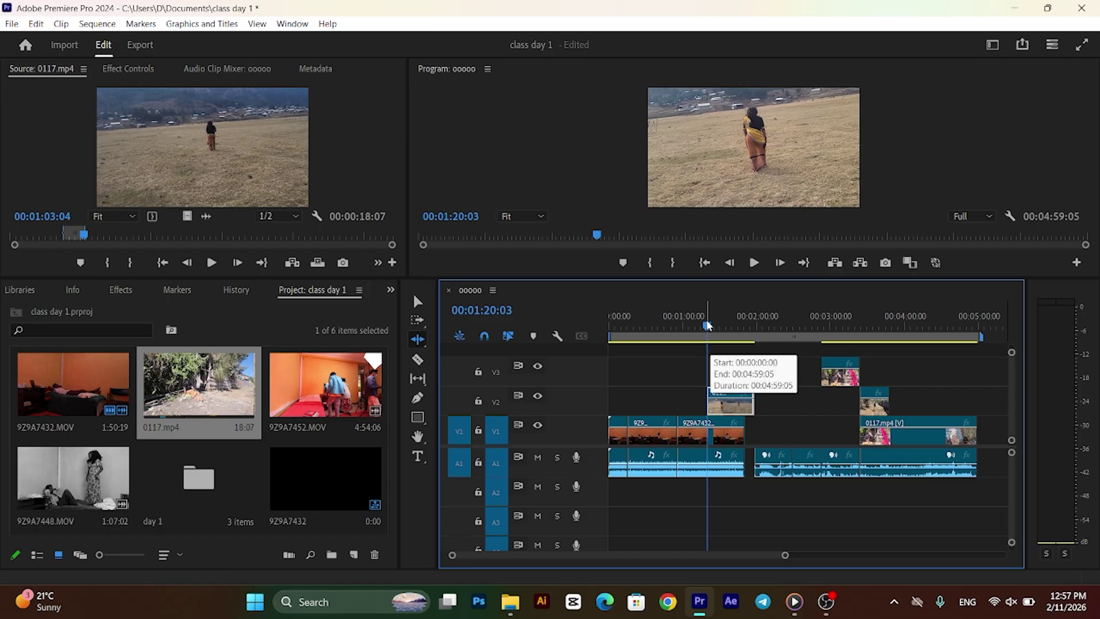
{"action": "left_click", "coordinate": [711, 328]}
{"action": "left_click_drag", "start_coordinate": [710, 328], "coordinate": [708, 327]}
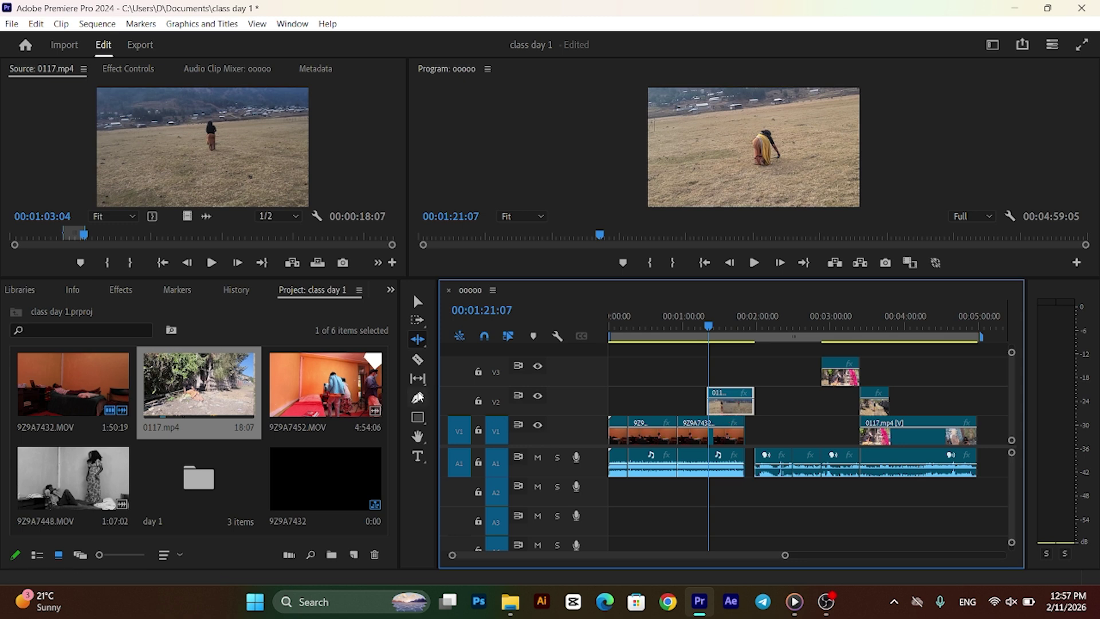
- Slip the extended V2 clip's media one way and then the other, keeping the playhead at 00:01:21:07
{"action": "left_click", "coordinate": [418, 380]}
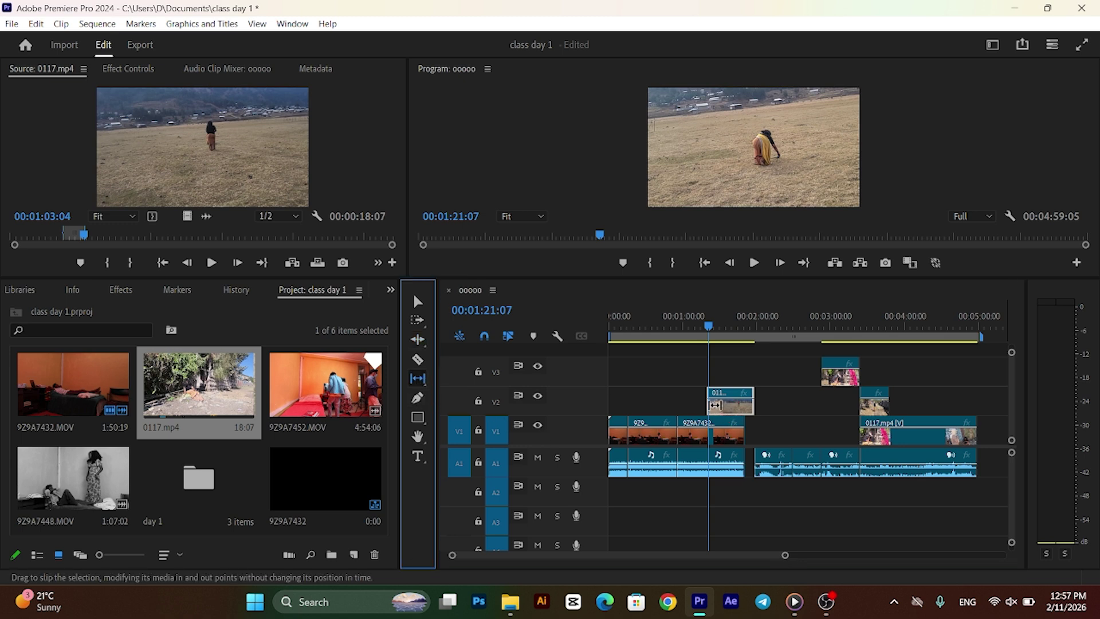
{"action": "left_click", "coordinate": [736, 406]}
{"action": "left_click_drag", "start_coordinate": [736, 406], "coordinate": [727, 406]}
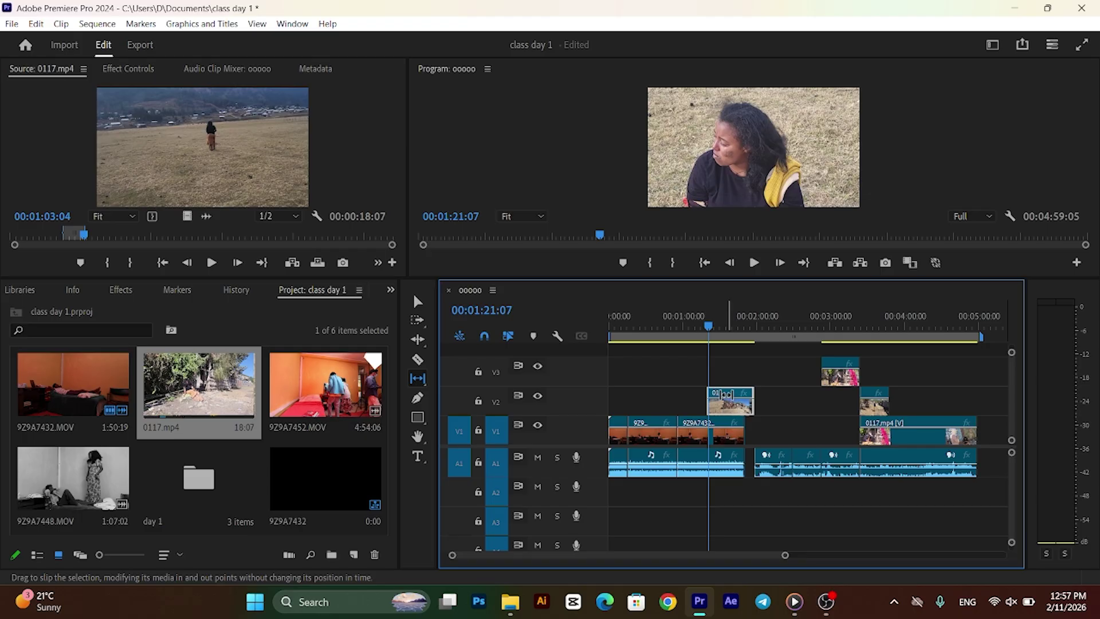
{"action": "left_click_drag", "start_coordinate": [723, 399], "coordinate": [739, 404]}
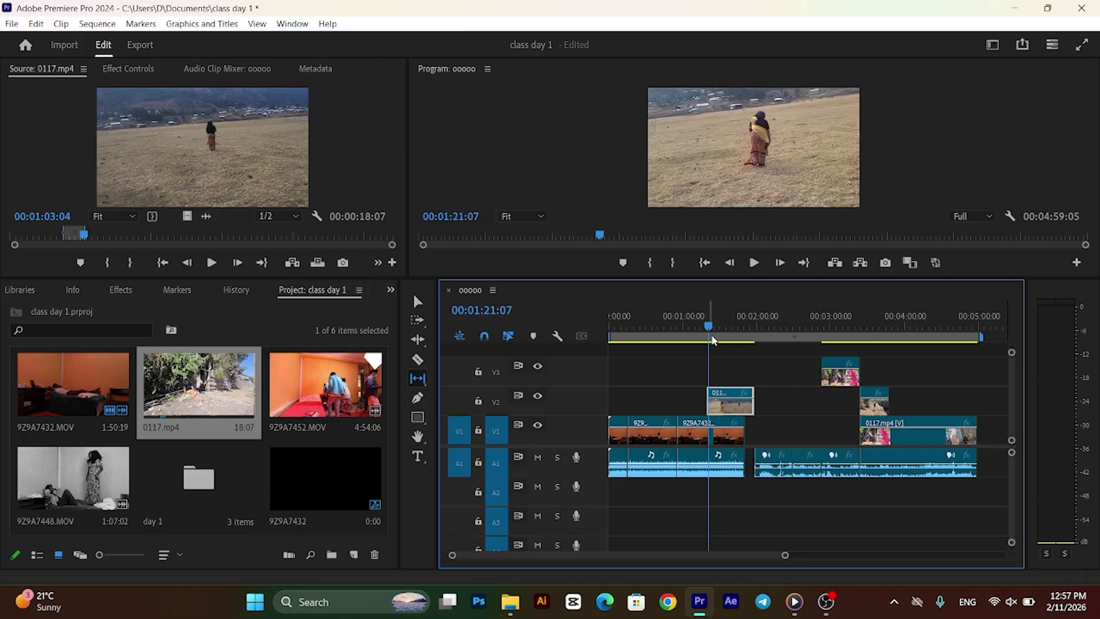
- Enlarge the Audio 1 track and use the Pen tool to add a volume keyframe at about 00:01:09 on the last 9Z9A7432.MOV piece
{"action": "left_click", "coordinate": [416, 399]}
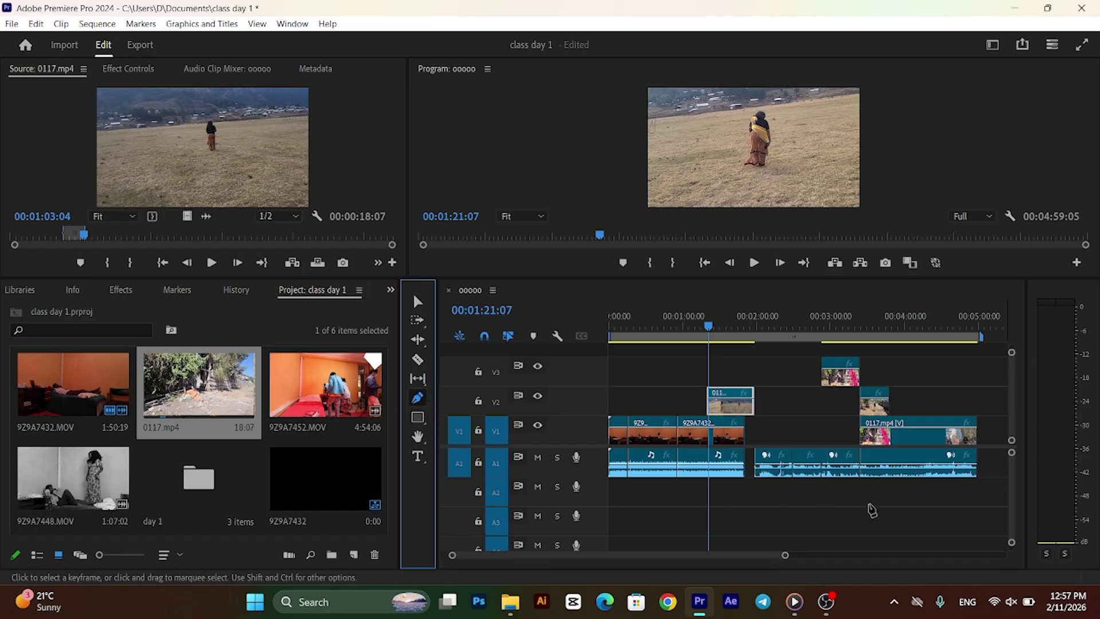
{"action": "left_click_drag", "start_coordinate": [785, 560], "coordinate": [722, 567]}
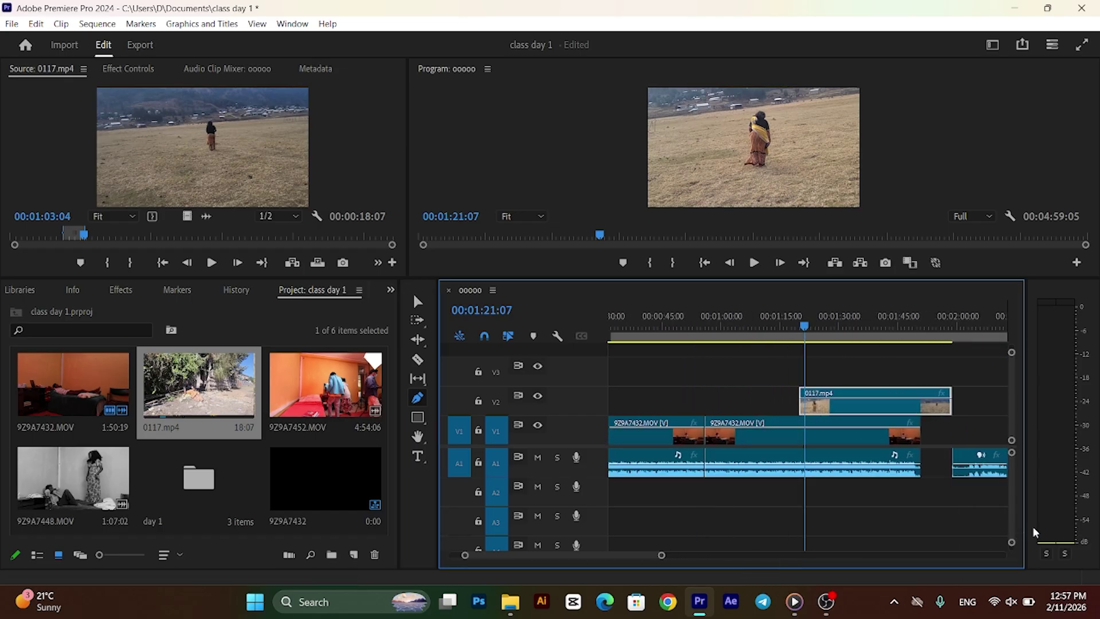
{"action": "left_click_drag", "start_coordinate": [1012, 544], "coordinate": [1011, 531]}
{"action": "left_click_drag", "start_coordinate": [802, 326], "coordinate": [743, 326]}
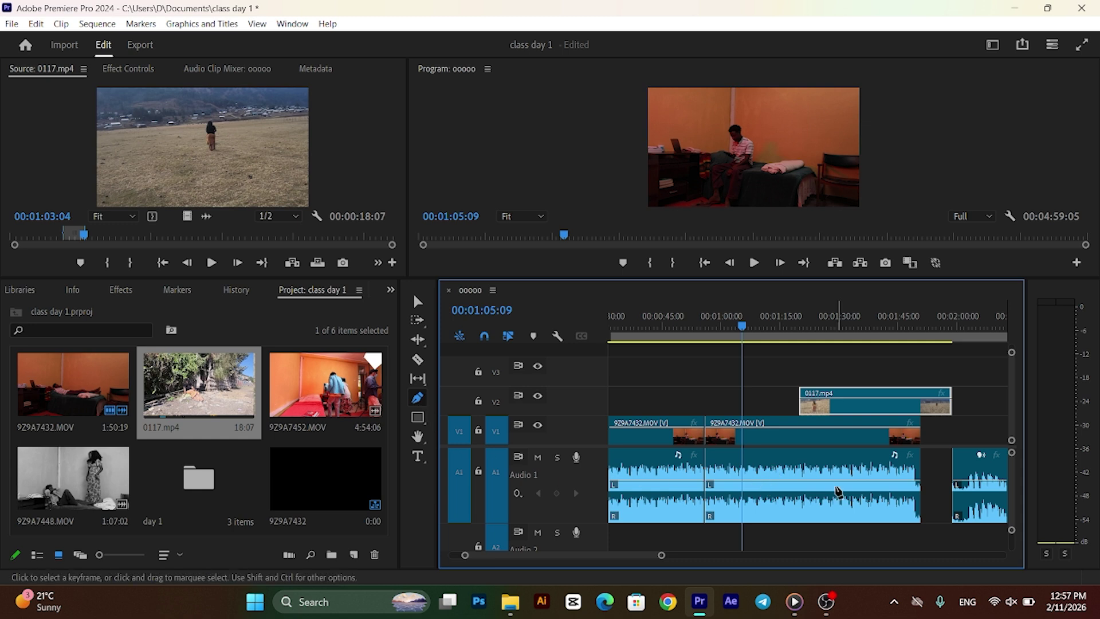
{"action": "left_click", "coordinate": [757, 481]}
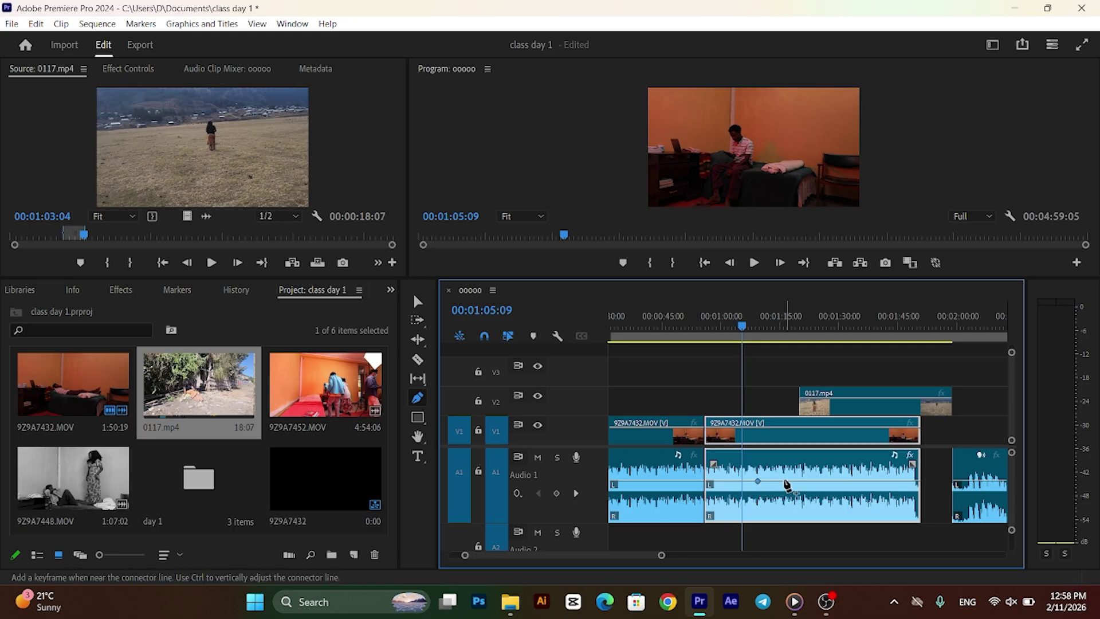
- Save the project and dip the clip's volume using a second keyframe at about 00:01:23 and lowered keyframes between it and the first
{"action": "key", "text": "ctrl+s"}
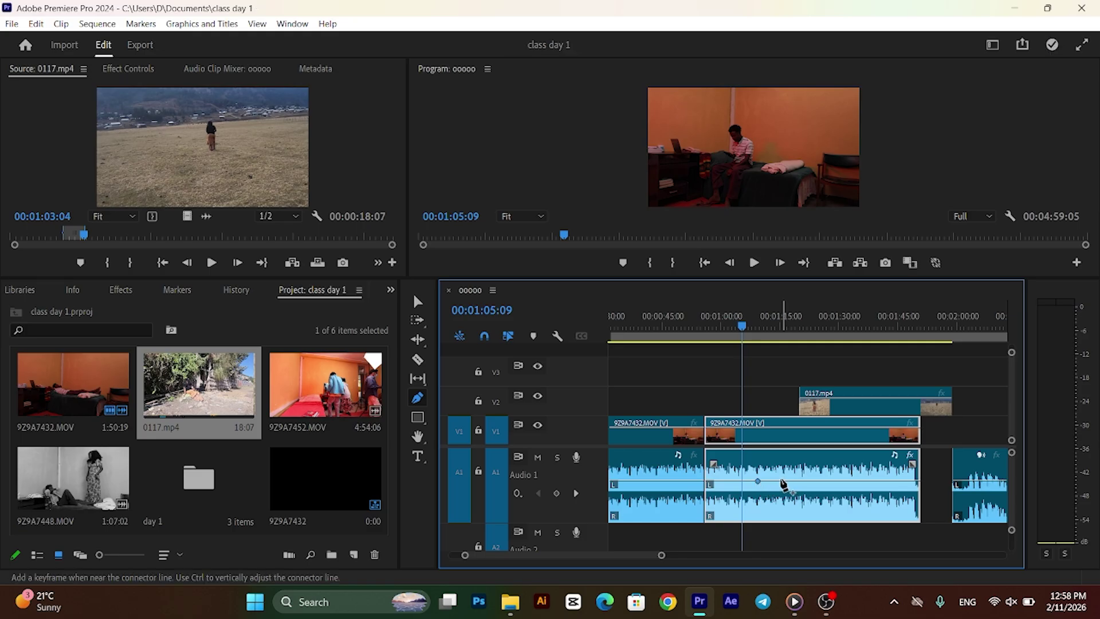
{"action": "left_click", "coordinate": [812, 481]}
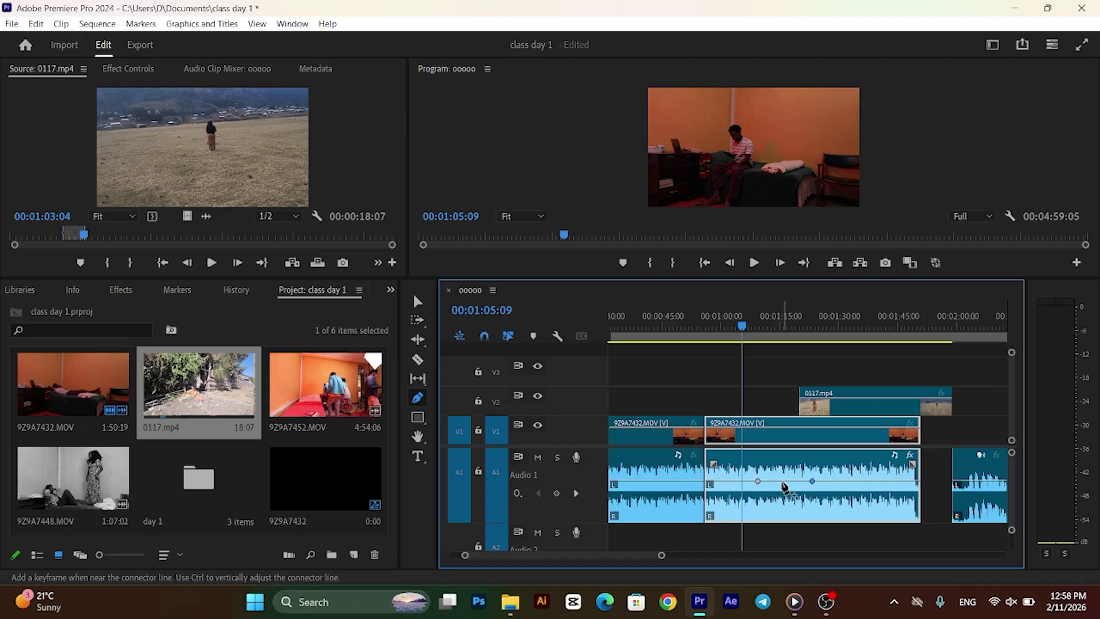
{"action": "left_click_drag", "start_coordinate": [782, 481], "coordinate": [781, 484]}
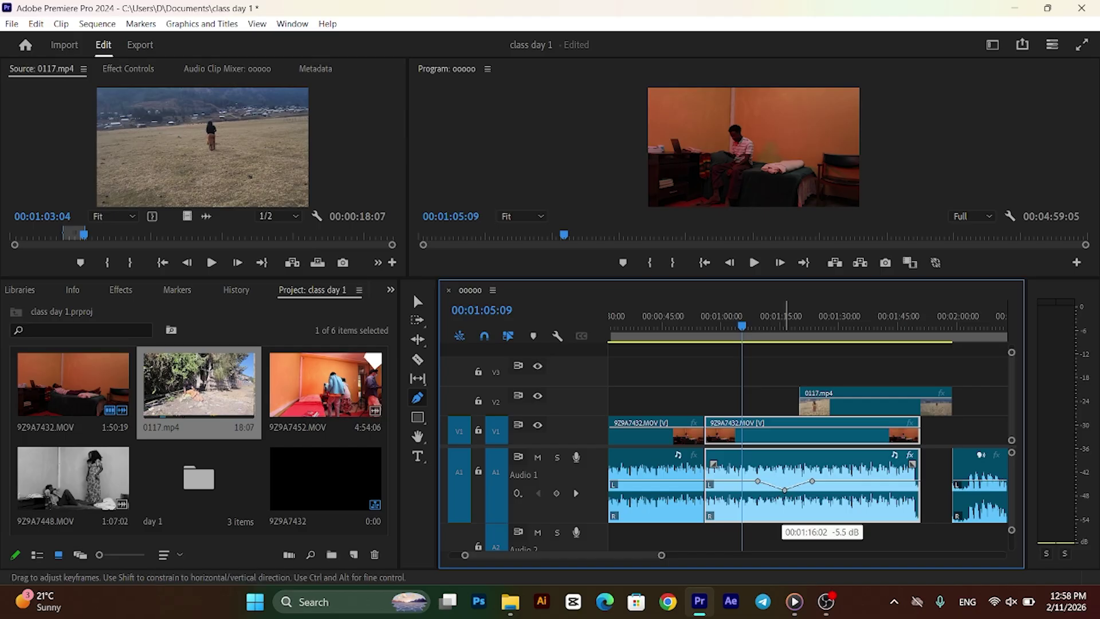
{"action": "left_click_drag", "start_coordinate": [784, 489], "coordinate": [787, 490]}
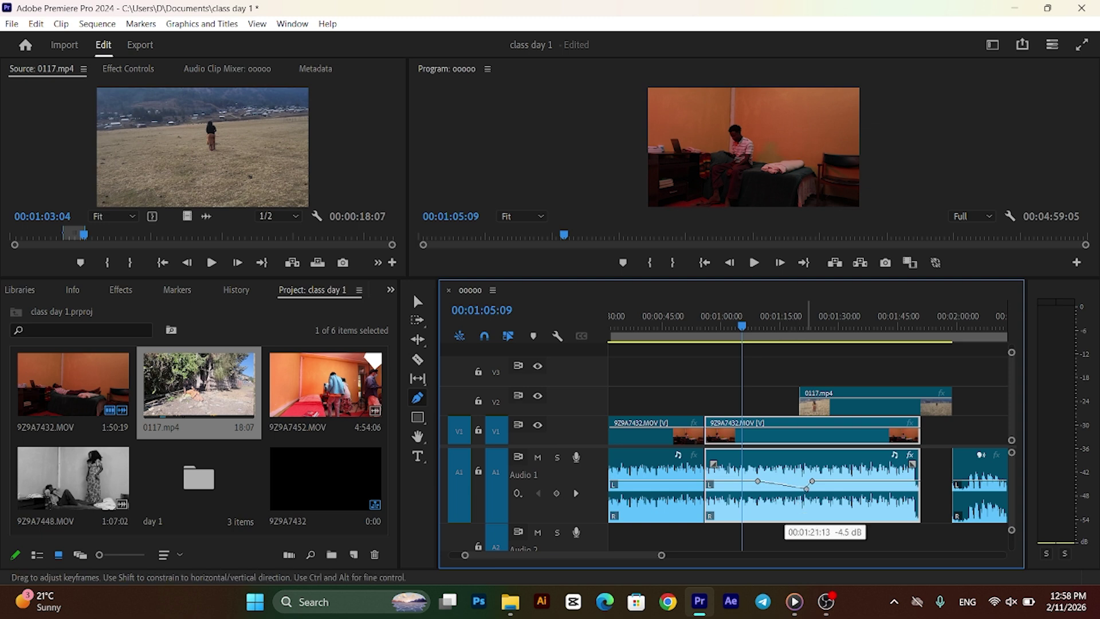
{"action": "left_click_drag", "start_coordinate": [808, 488], "coordinate": [765, 499]}
- Raise the system volume and play the sequence from 00:01:05:09 to listen to the volume dip
{"action": "left_click", "coordinate": [1011, 604]}
{"action": "left_click_drag", "start_coordinate": [985, 517], "coordinate": [1002, 516]}
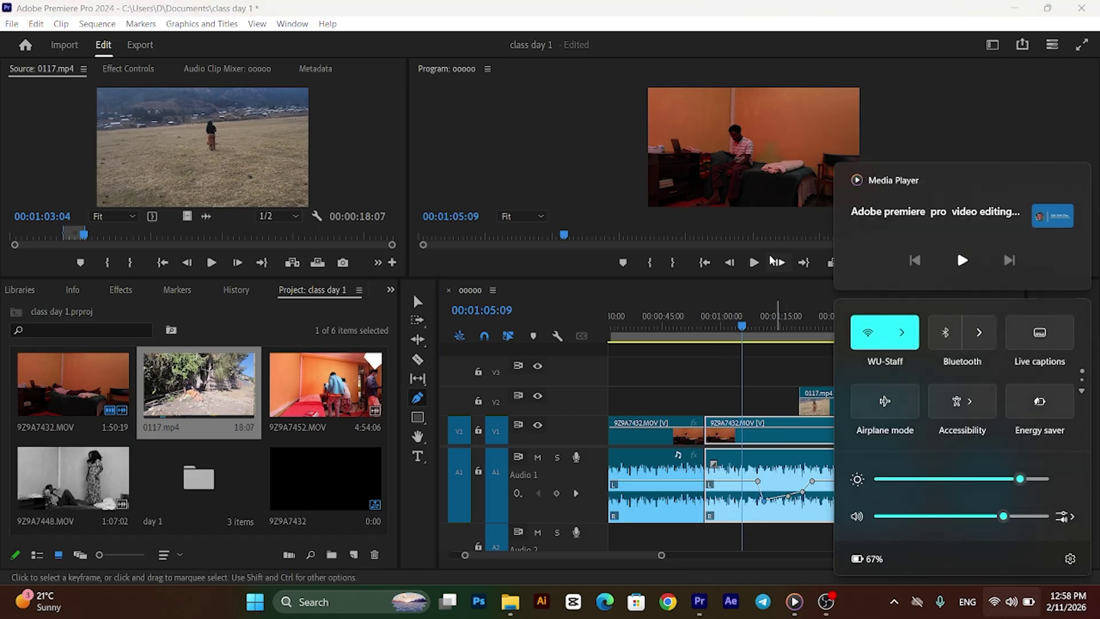
{"action": "left_click", "coordinate": [755, 262]}
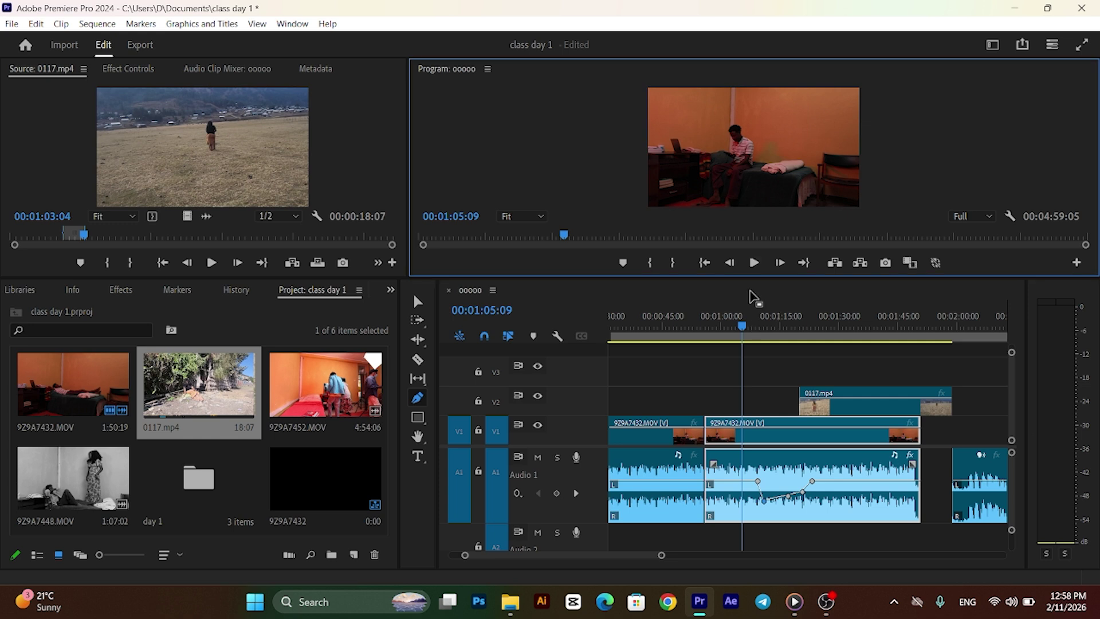
{"action": "left_click", "coordinate": [754, 264]}
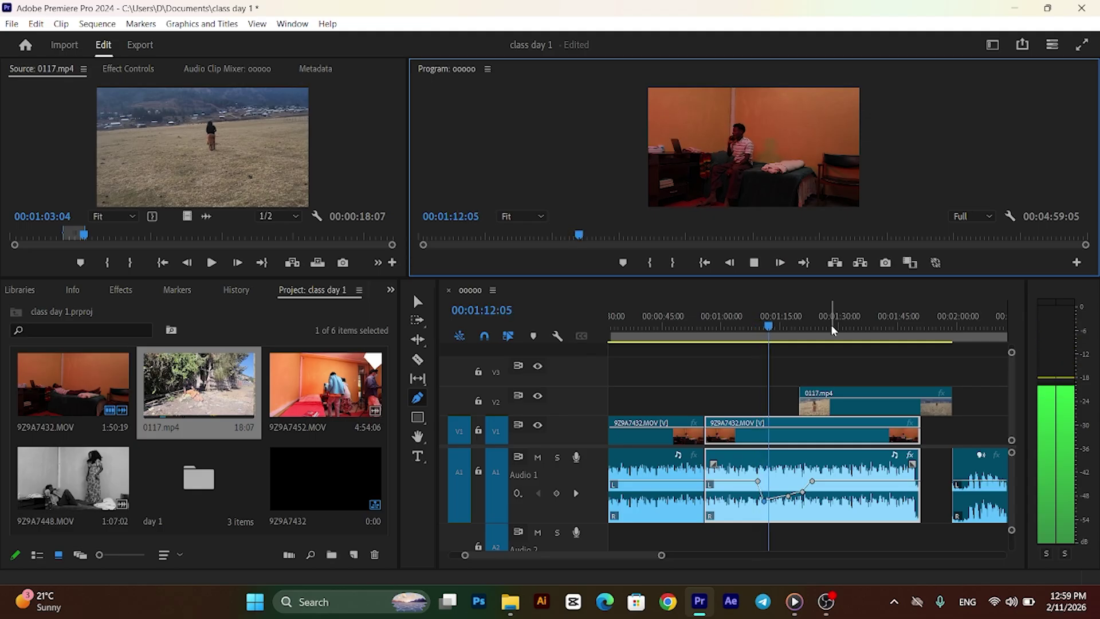
- Return the playhead to 00:01:08:11, shift the first lowered keyframe slightly earlier and replay the volume dip
{"action": "left_click_drag", "start_coordinate": [775, 324], "coordinate": [758, 336]}
{"action": "left_click", "coordinate": [753, 326]}
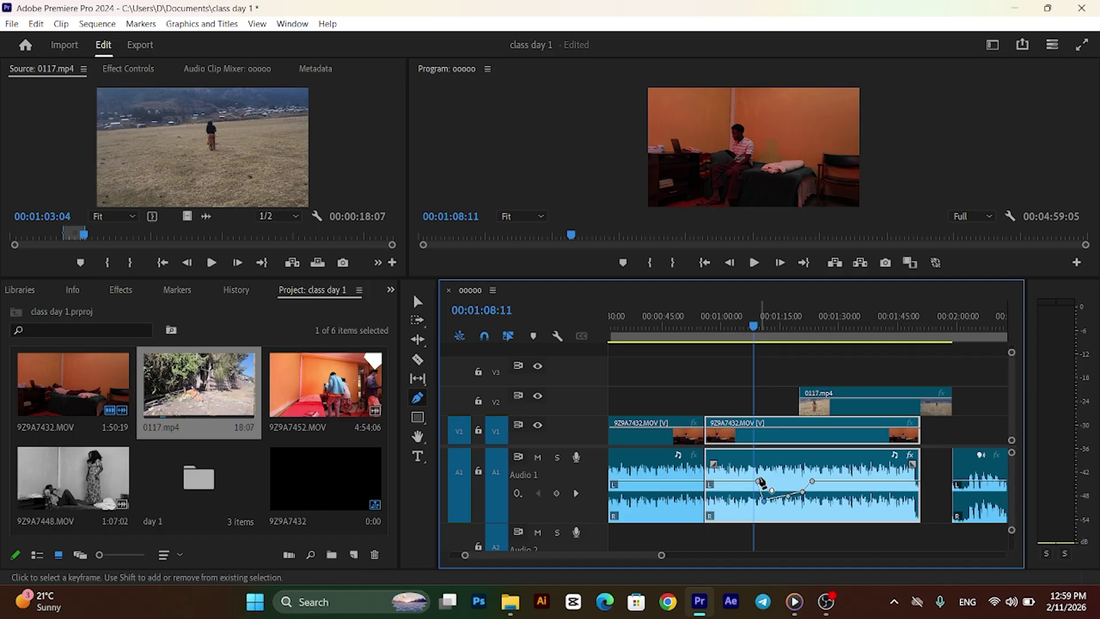
{"action": "mouse_move", "coordinate": [773, 485]}
{"action": "left_mouse_down"}
{"action": "mouse_move", "coordinate": [757, 484]}
{"action": "mouse_move", "coordinate": [761, 497]}
{"action": "left_mouse_up"}
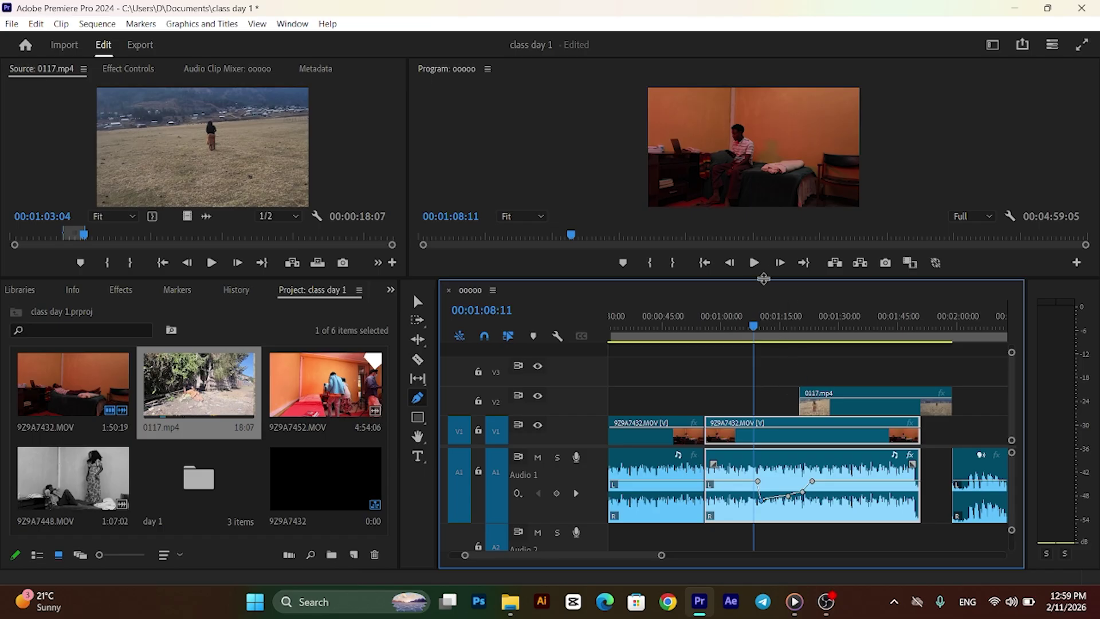
{"action": "left_click", "coordinate": [754, 263]}
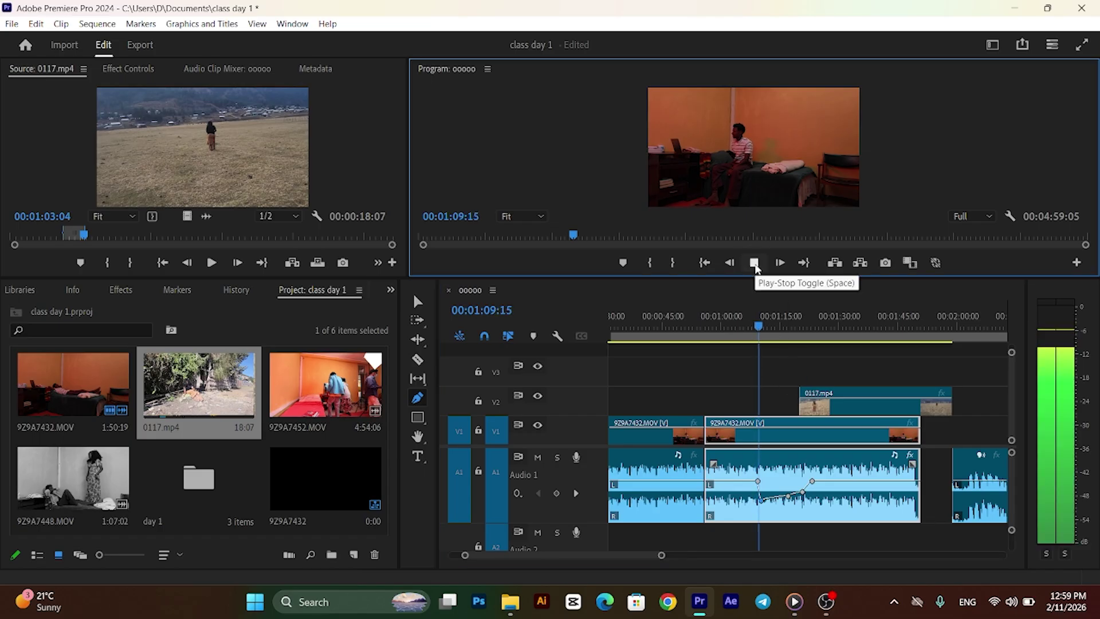
{"action": "left_click", "coordinate": [754, 264]}
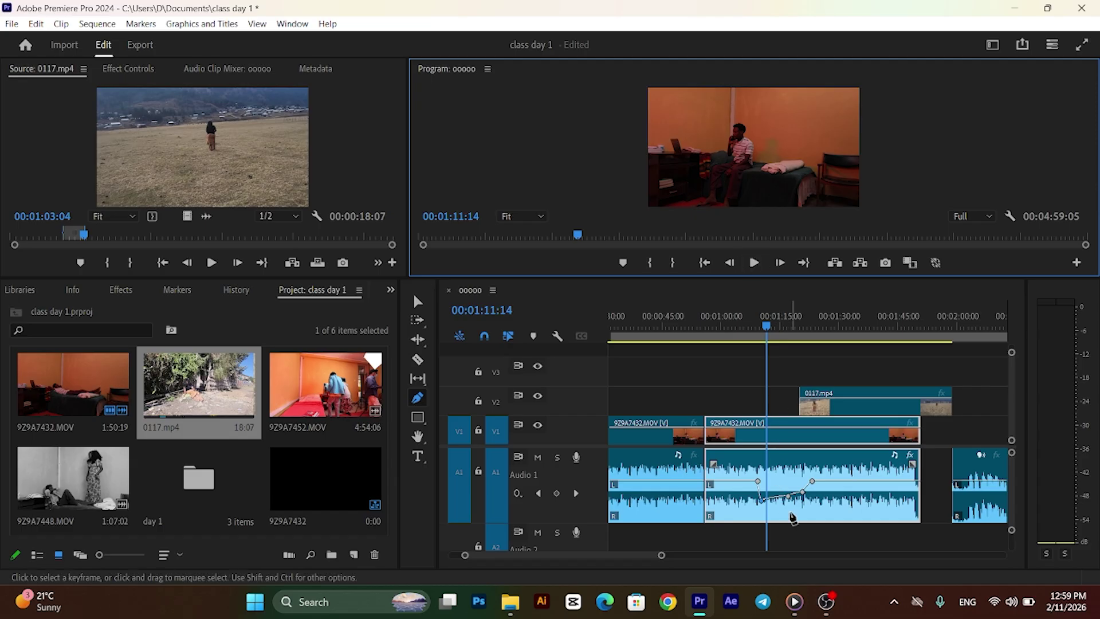
- Remove the extra lowered keyframes so one remains at about 00:01:16, midway between the outer two and slightly below them
{"action": "left_click_drag", "start_coordinate": [763, 502], "coordinate": [774, 494]}
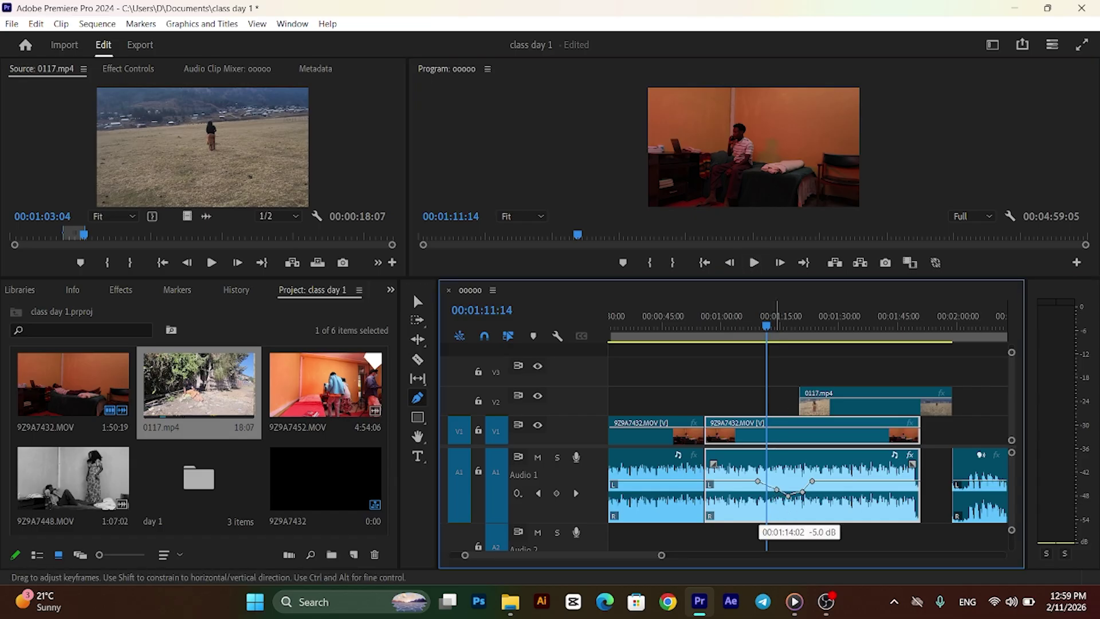
{"action": "left_click_drag", "start_coordinate": [789, 495], "coordinate": [789, 498]}
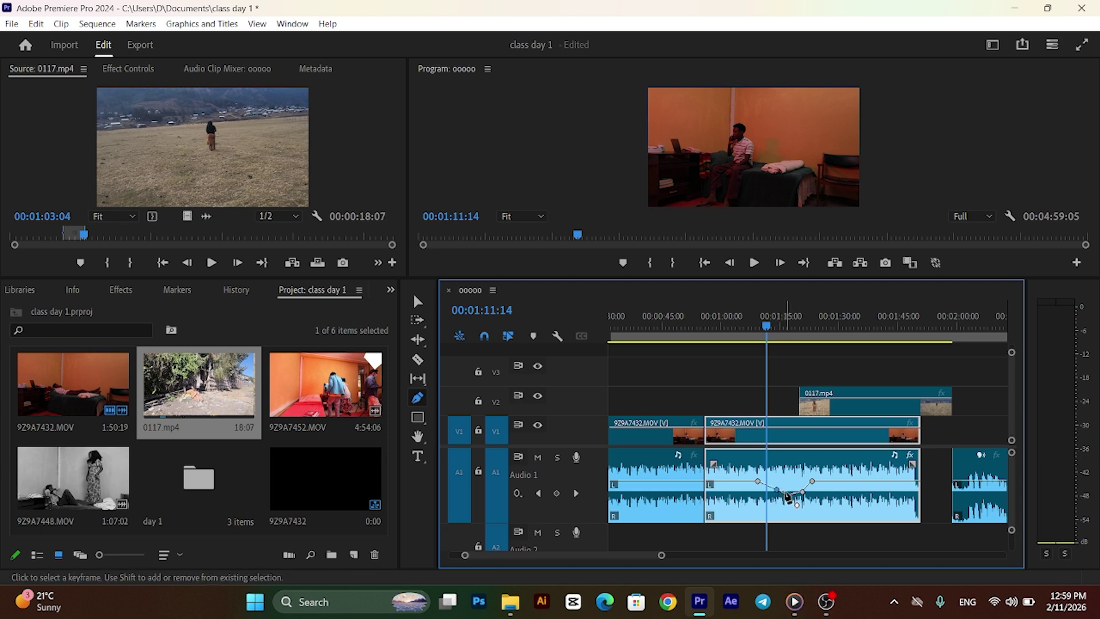
{"action": "mouse_move", "coordinate": [787, 498]}
{"action": "left_mouse_down"}
{"action": "mouse_move", "coordinate": [779, 488]}
{"action": "mouse_move", "coordinate": [804, 487]}
{"action": "left_mouse_up"}
{"action": "mouse_move", "coordinate": [803, 490]}
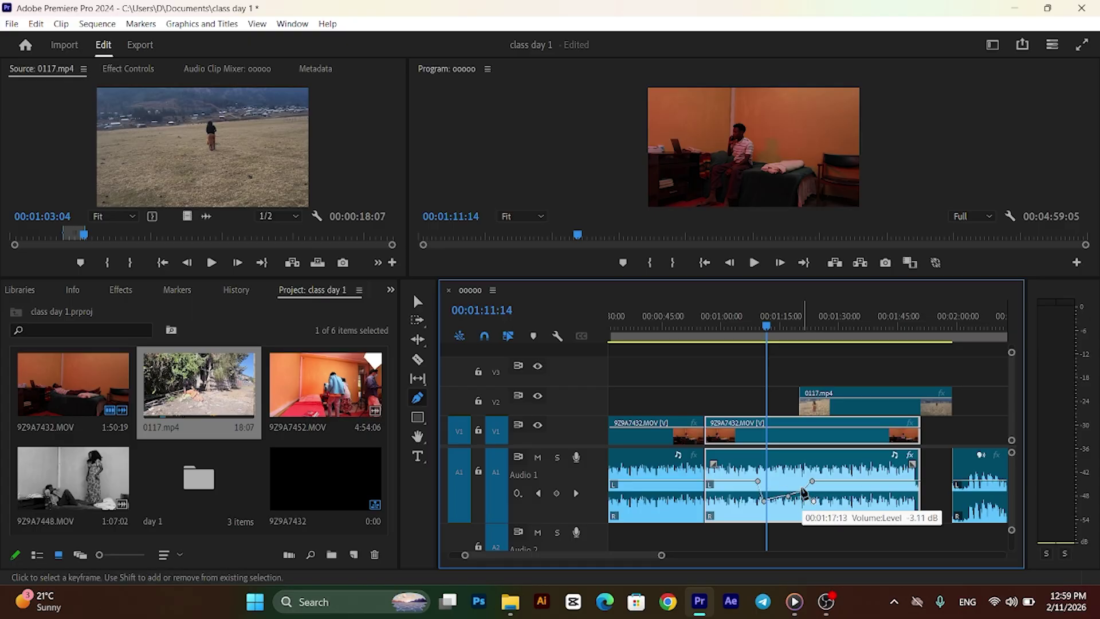
{"action": "left_click", "coordinate": [803, 491], "text": "ctrl"}
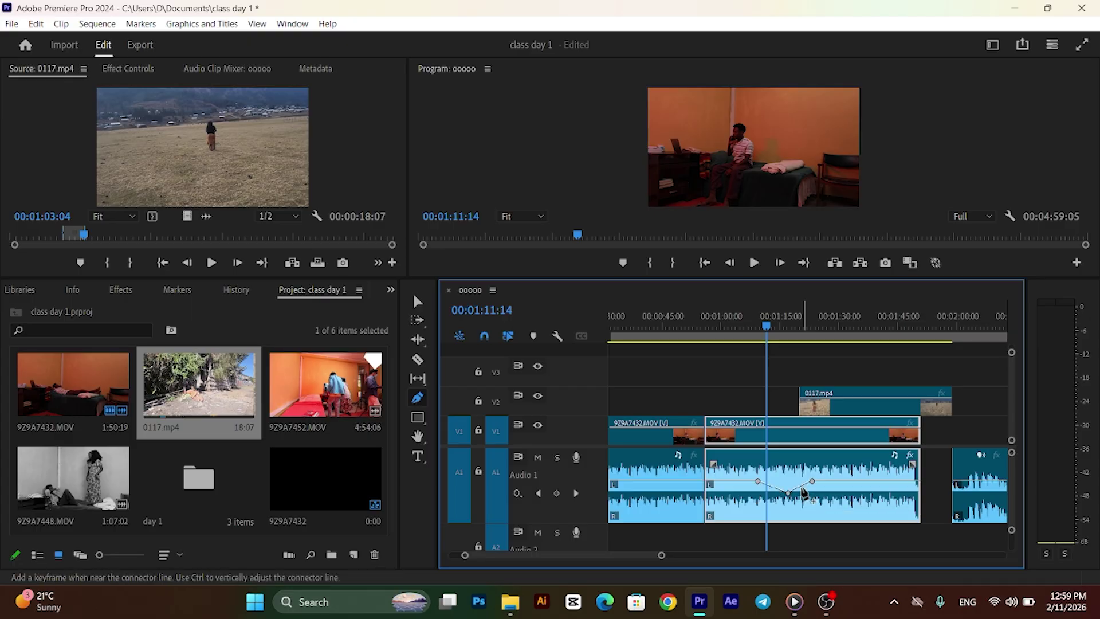
{"action": "left_click", "coordinate": [793, 502]}
{"action": "left_click_drag", "start_coordinate": [789, 495], "coordinate": [785, 489]}
- Play the sequence from 00:01:09:00 through the volume dip and stop at 00:01:25:00
{"action": "left_click", "coordinate": [755, 326]}
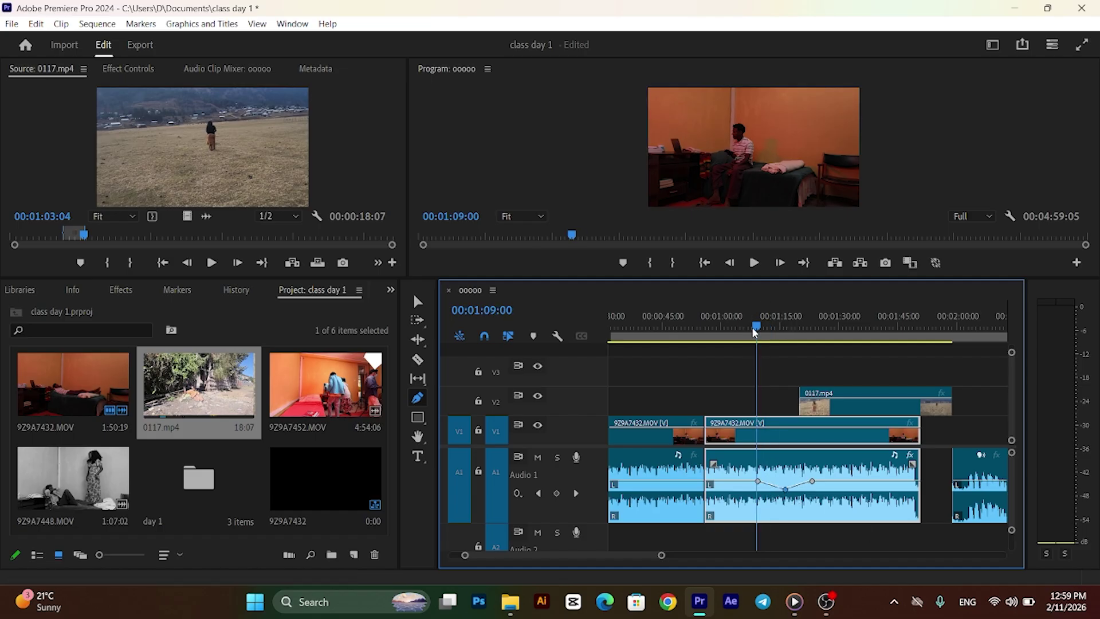
{"action": "left_click", "coordinate": [755, 263]}
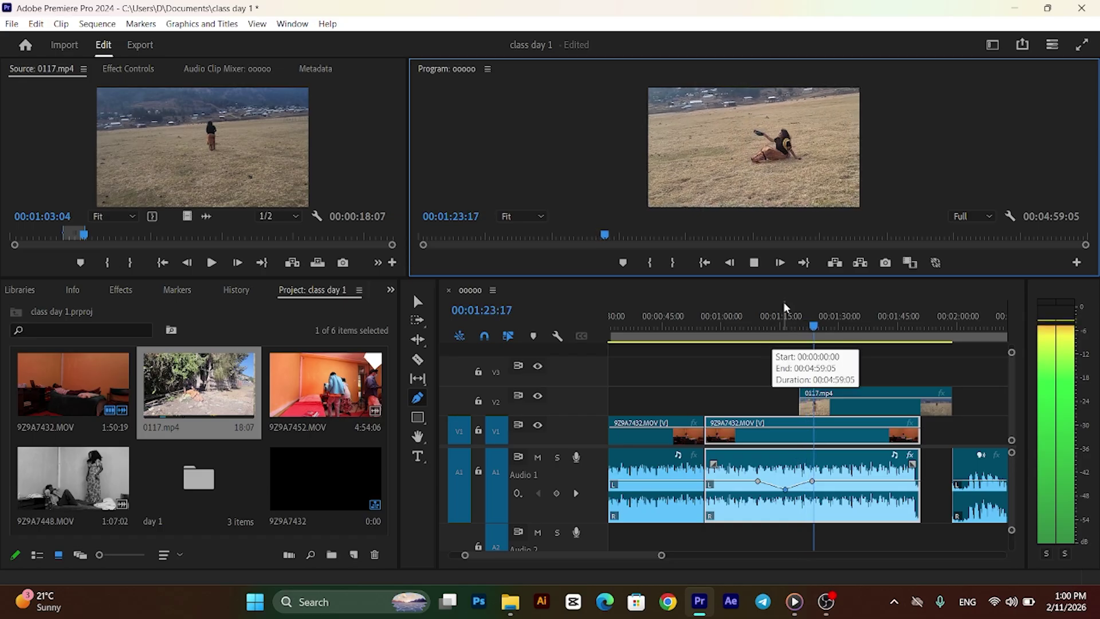
{"action": "left_click", "coordinate": [754, 262]}
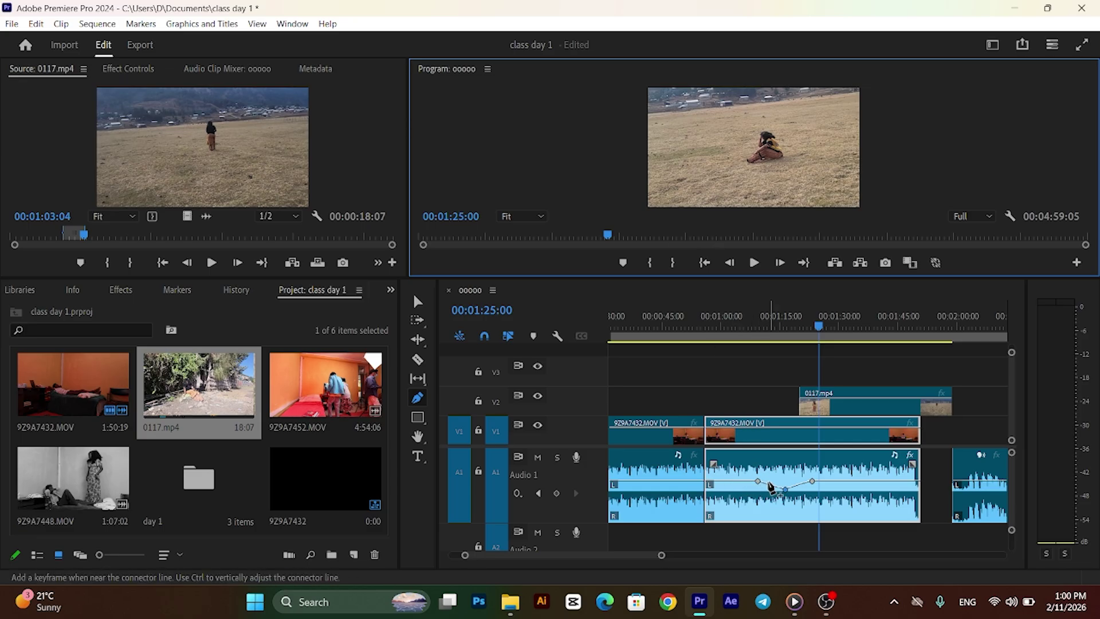
- Check the level along the dip and raise the middle volume keyframe to the same level as the outer two
{"action": "mouse_move", "coordinate": [771, 486]}
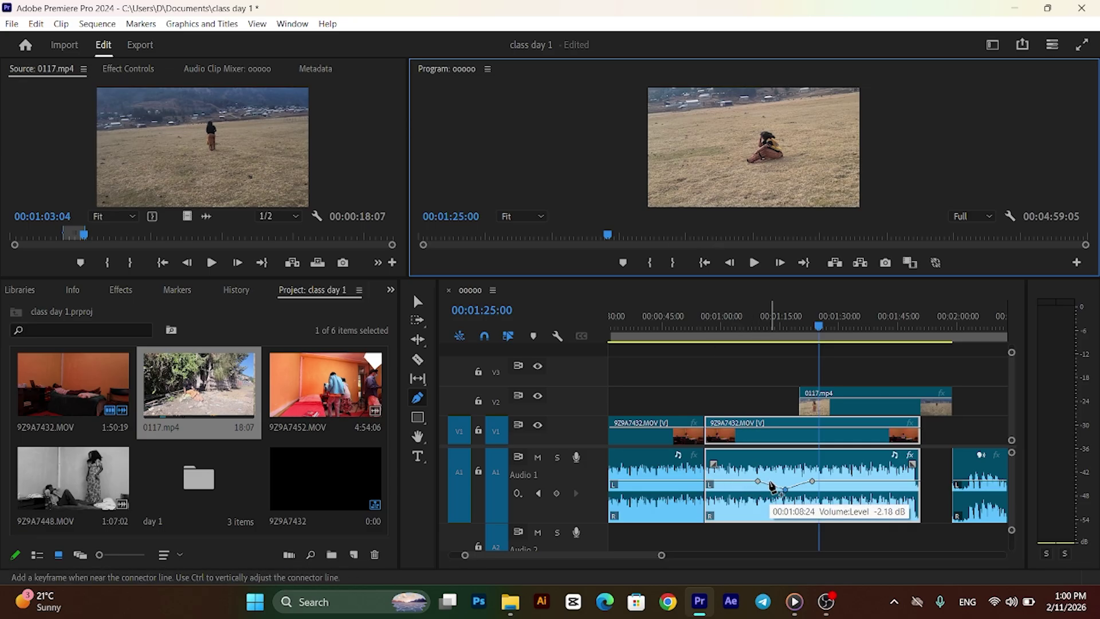
{"action": "left_click_drag", "start_coordinate": [774, 485], "coordinate": [783, 492]}
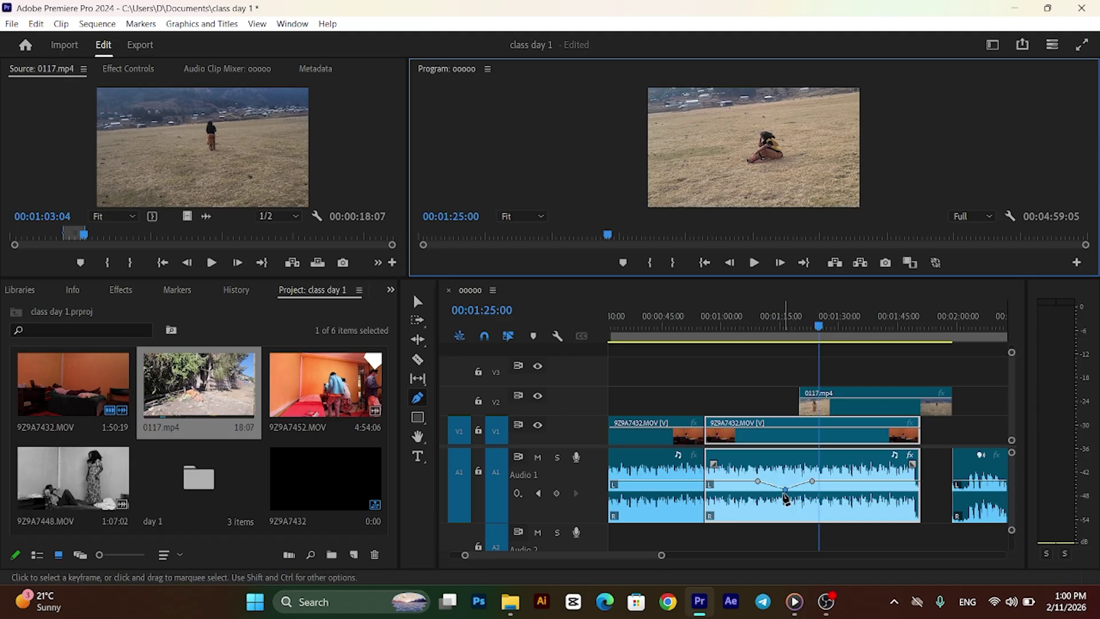
{"action": "left_click_drag", "start_coordinate": [785, 490], "coordinate": [786, 480]}
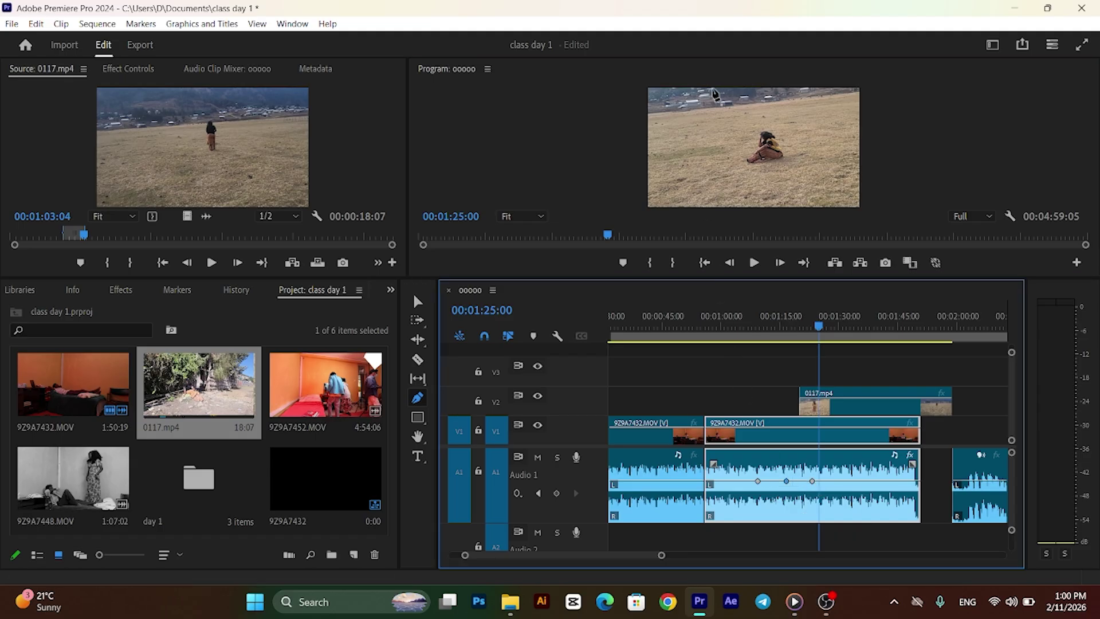
- Draw a closed many-sided shape with the Pen tool over the grass beside the seated person in the Program monitor
{"action": "left_click", "coordinate": [698, 126]}
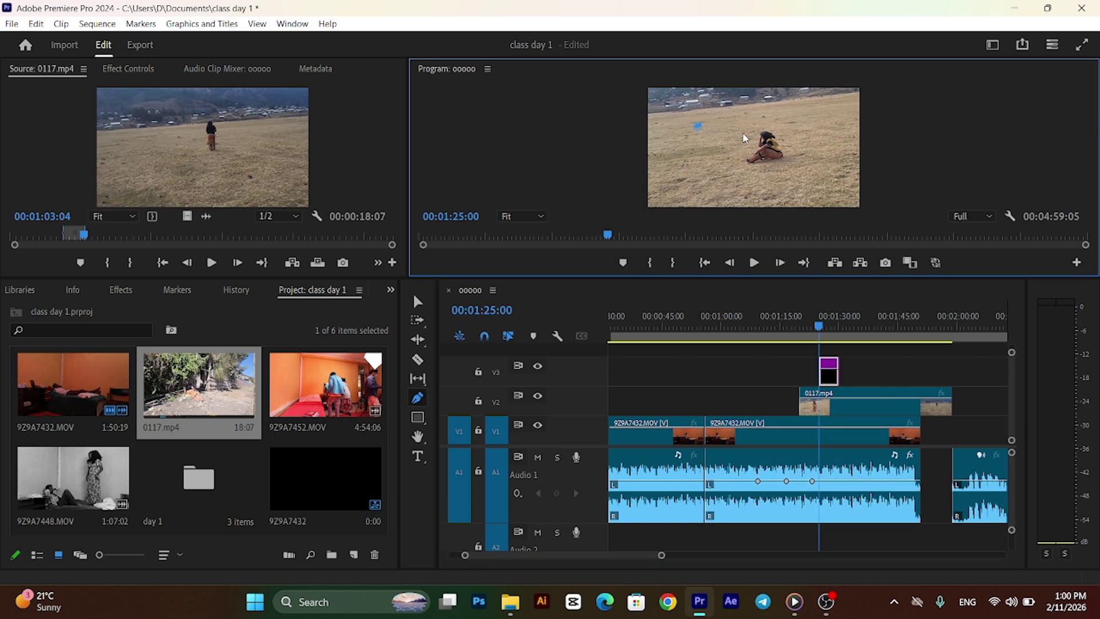
{"action": "left_click", "coordinate": [763, 148]}
{"action": "left_click", "coordinate": [768, 163]}
{"action": "left_click", "coordinate": [748, 177]}
{"action": "left_click", "coordinate": [722, 179]}
{"action": "left_click", "coordinate": [693, 175]}
{"action": "left_click", "coordinate": [671, 158]}
{"action": "left_click", "coordinate": [673, 130]}
{"action": "left_click", "coordinate": [697, 126]}
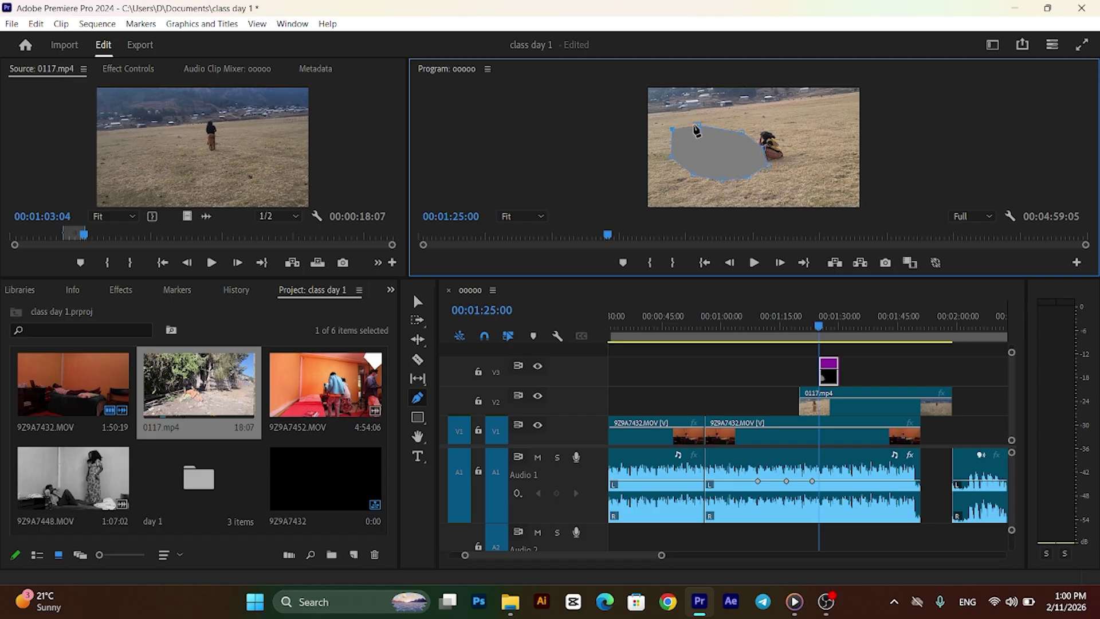
{"action": "left_click_drag", "start_coordinate": [741, 132], "coordinate": [812, 191]}
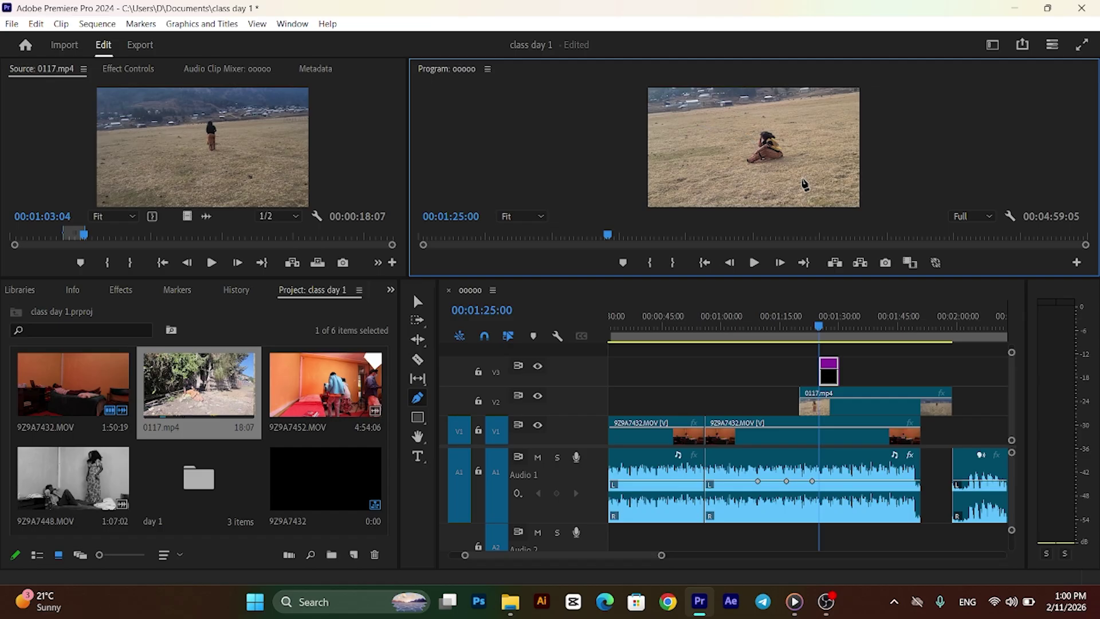
- Undo the pen-drawn shape and all the volume keyframes on the last 9Z9A7432.MOV piece
{"action": "key", "text": "ctrl+z"}
{"action": "key", "text": "ctrl+z"}
{"action": "key", "text": "ctrl+z"}
{"action": "key", "text": "ctrl+z"}
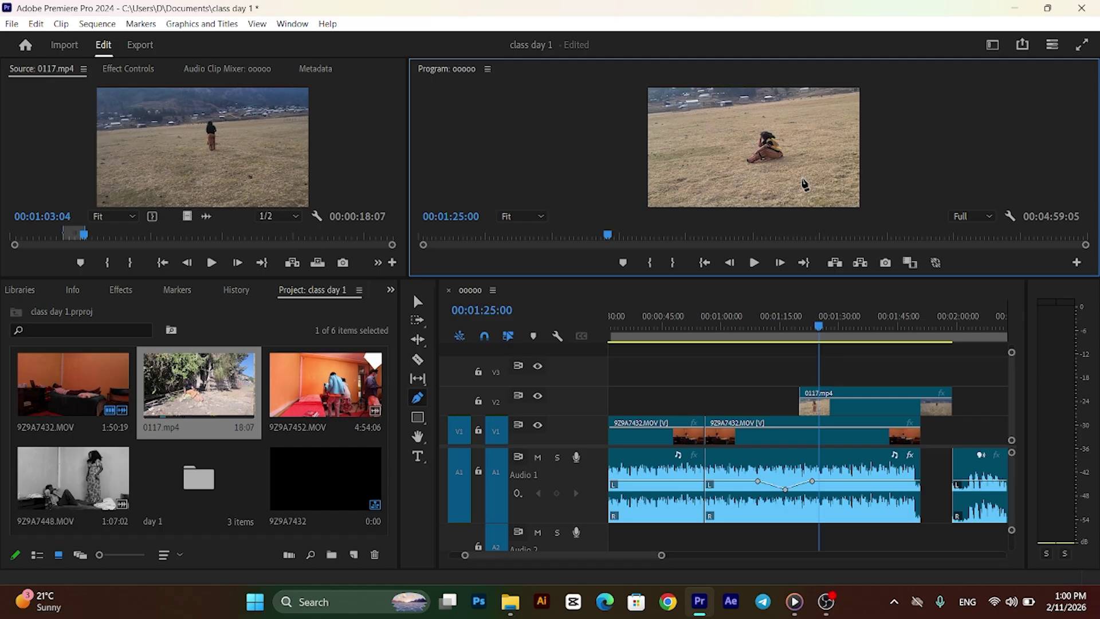
{"action": "key", "text": "ctrl+s"}
{"action": "key", "text": "ctrl+z"}
- With the Selection tool, add volume keyframes at about 00:01:04, 00:01:14 and 00:01:22 on the last 9Z9A7432.MOV piece and delete them again
{"action": "left_click", "coordinate": [417, 301]}
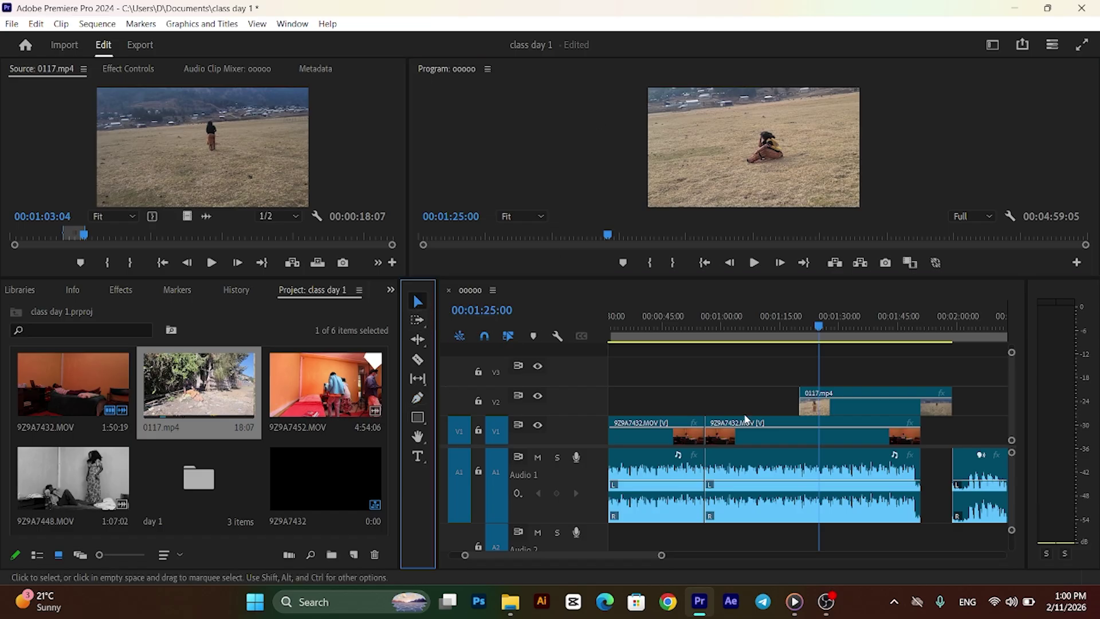
{"action": "left_click", "coordinate": [738, 481], "text": "ctrl"}
{"action": "left_click", "coordinate": [776, 481], "text": "ctrl"}
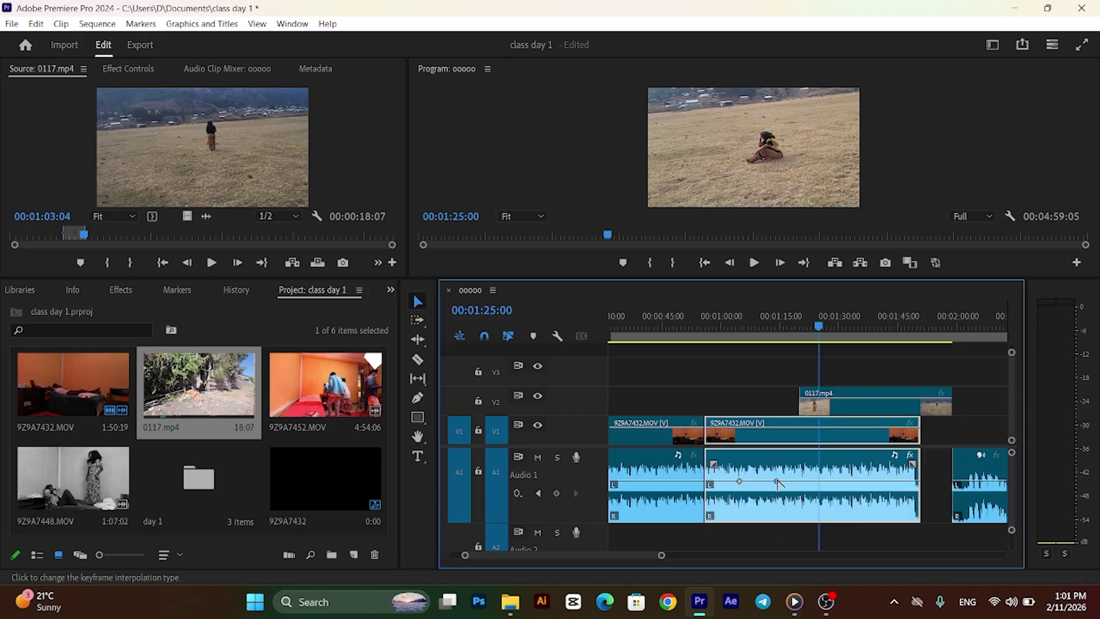
{"action": "left_click", "coordinate": [807, 481], "text": "ctrl"}
{"action": "left_click_drag", "start_coordinate": [776, 480], "coordinate": [771, 481]}
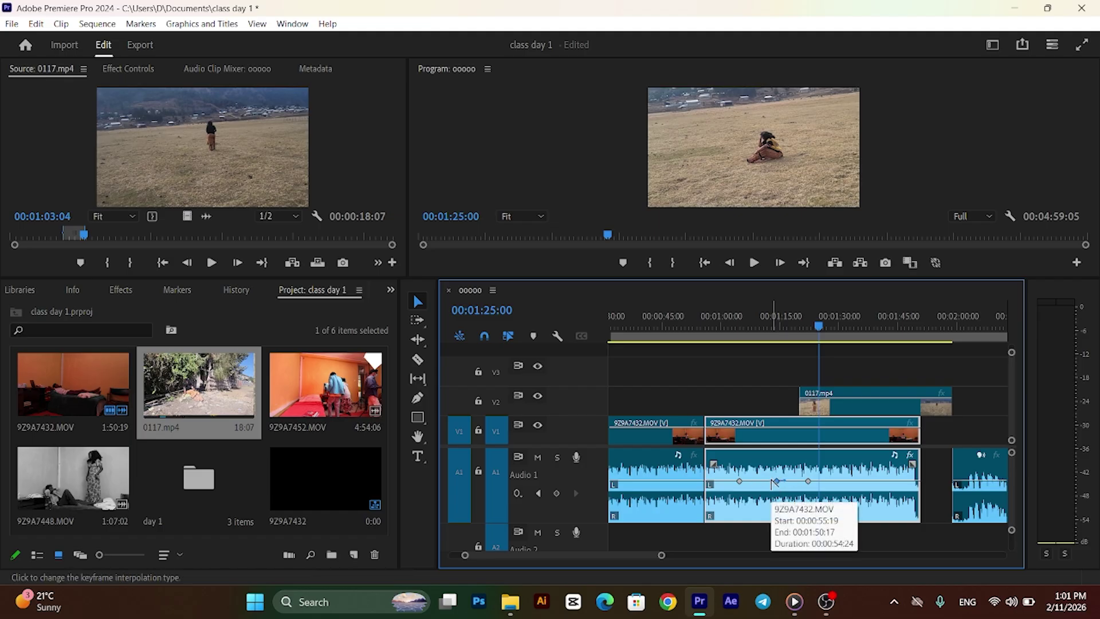
{"action": "key", "text": "Delete"}
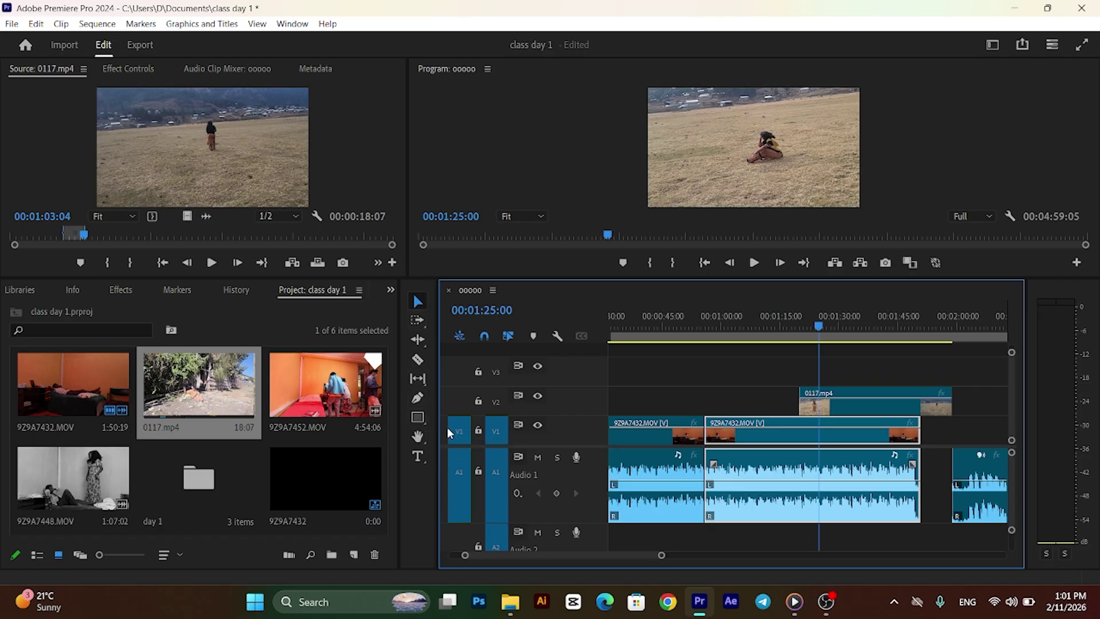
- Show the grouped variants of the Track Select, Ripple Edit and Slip tools, and save the project
{"action": "left_click", "coordinate": [424, 326]}
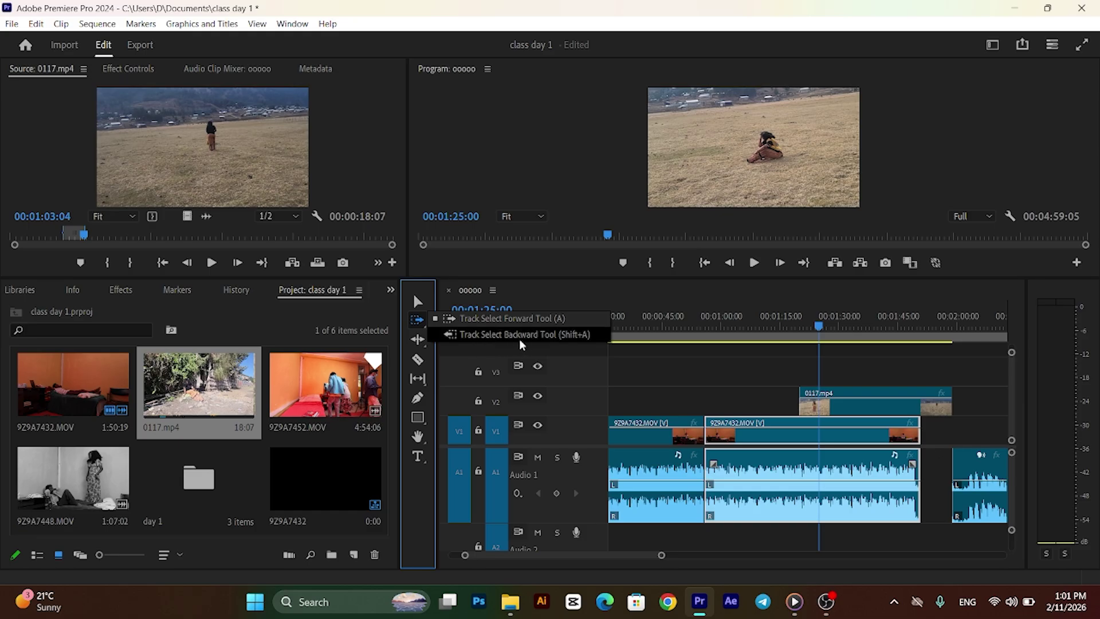
{"action": "left_click", "coordinate": [419, 340]}
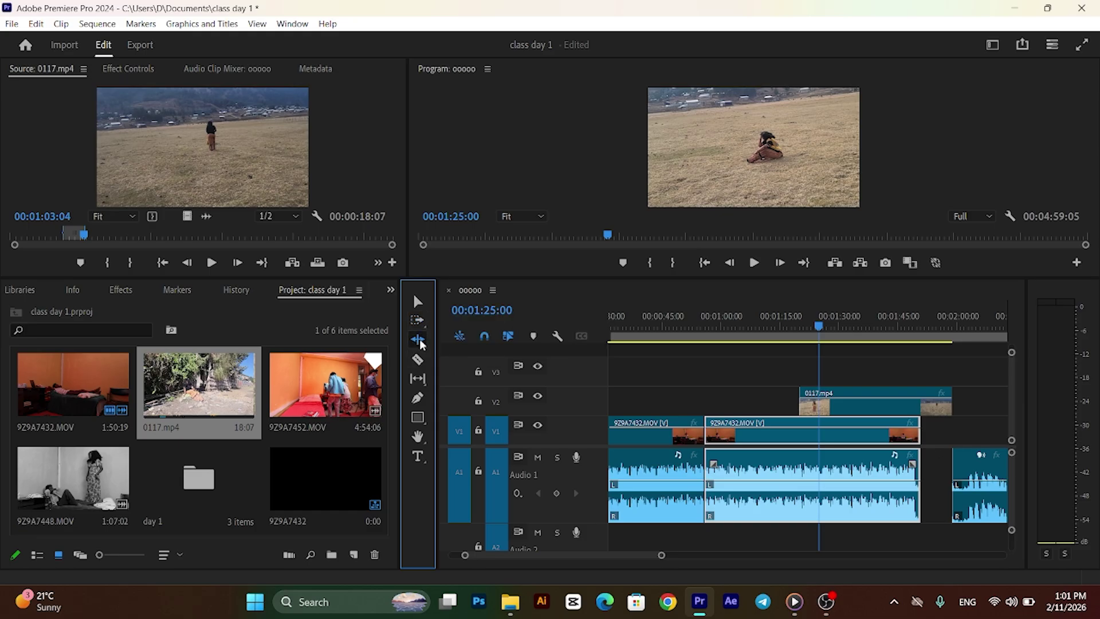
{"action": "left_click", "coordinate": [422, 344]}
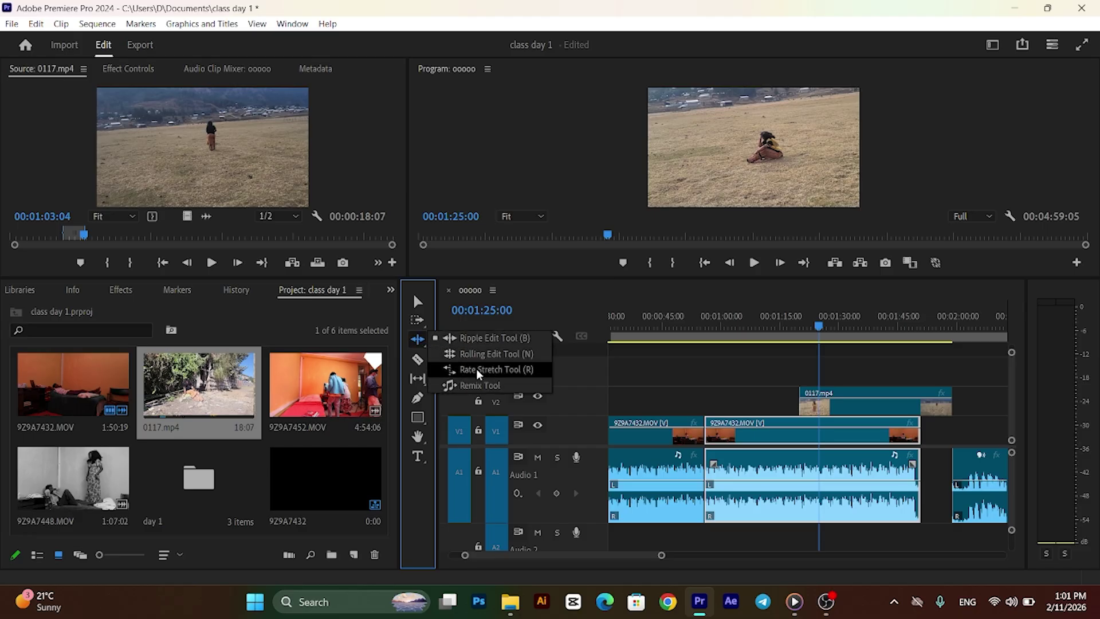
{"action": "left_click", "coordinate": [418, 365]}
{"action": "key", "text": "ctrl+s"}
{"action": "left_click", "coordinate": [425, 382]}
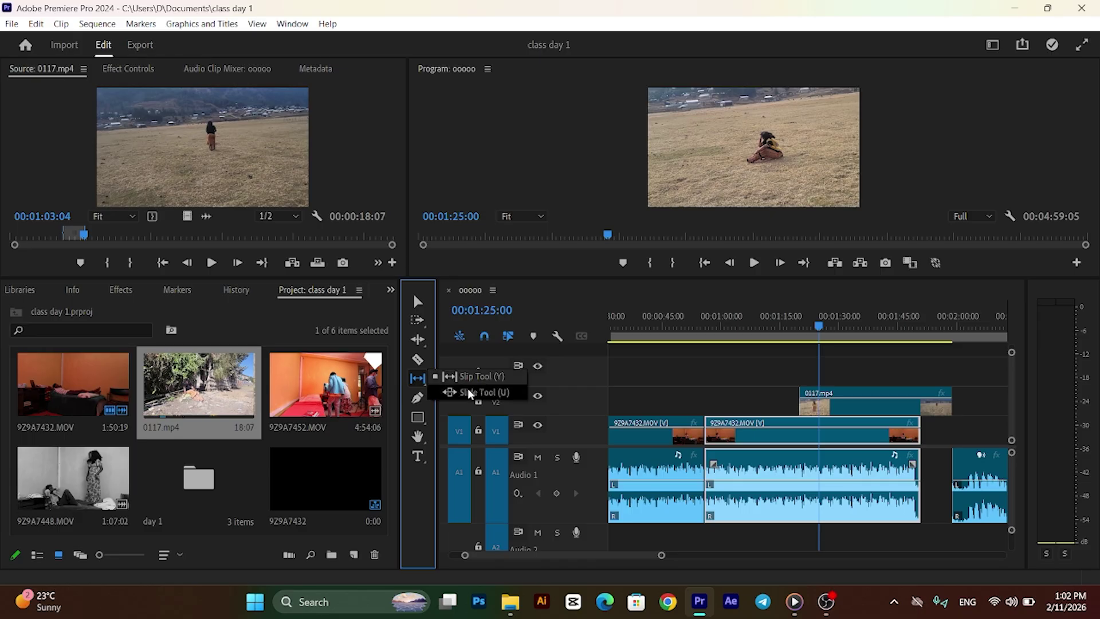
{"action": "left_click", "coordinate": [422, 382]}
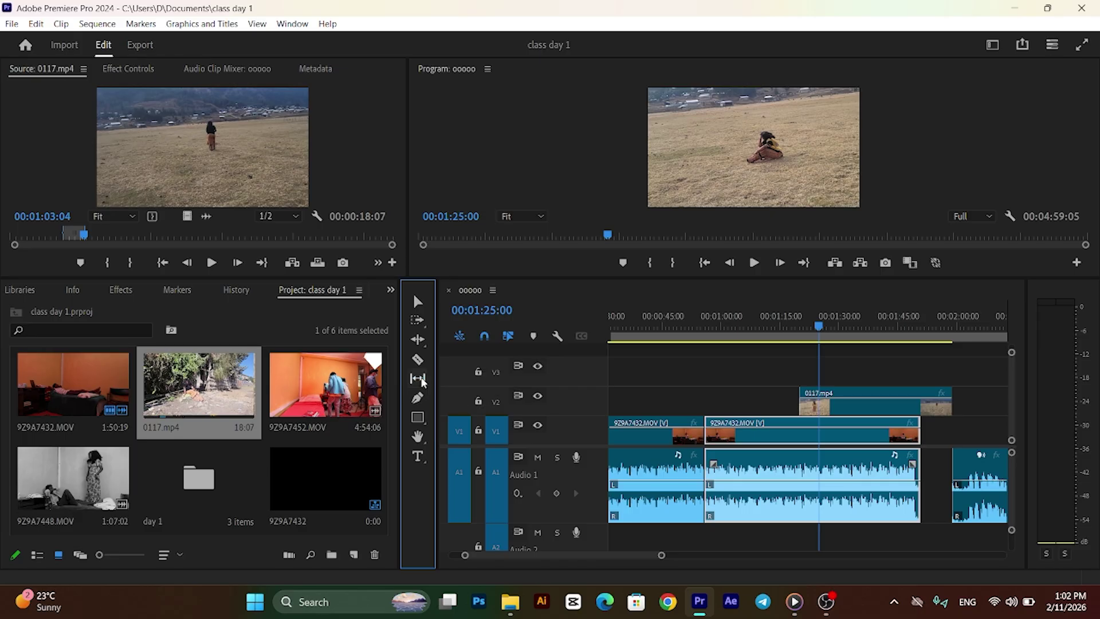
- Show the shape tool variants and draw a rectangle about 1230 × 676 over the seated person in the Program monitor
{"action": "left_click", "coordinate": [424, 421]}
{"action": "left_click", "coordinate": [425, 423]}
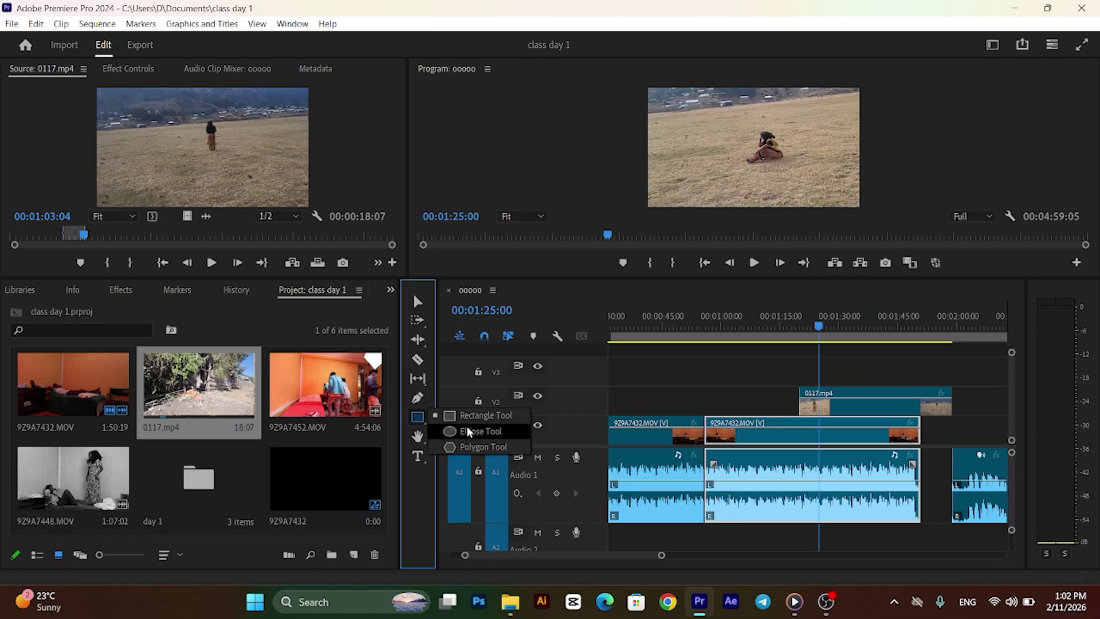
{"action": "left_click", "coordinate": [421, 417]}
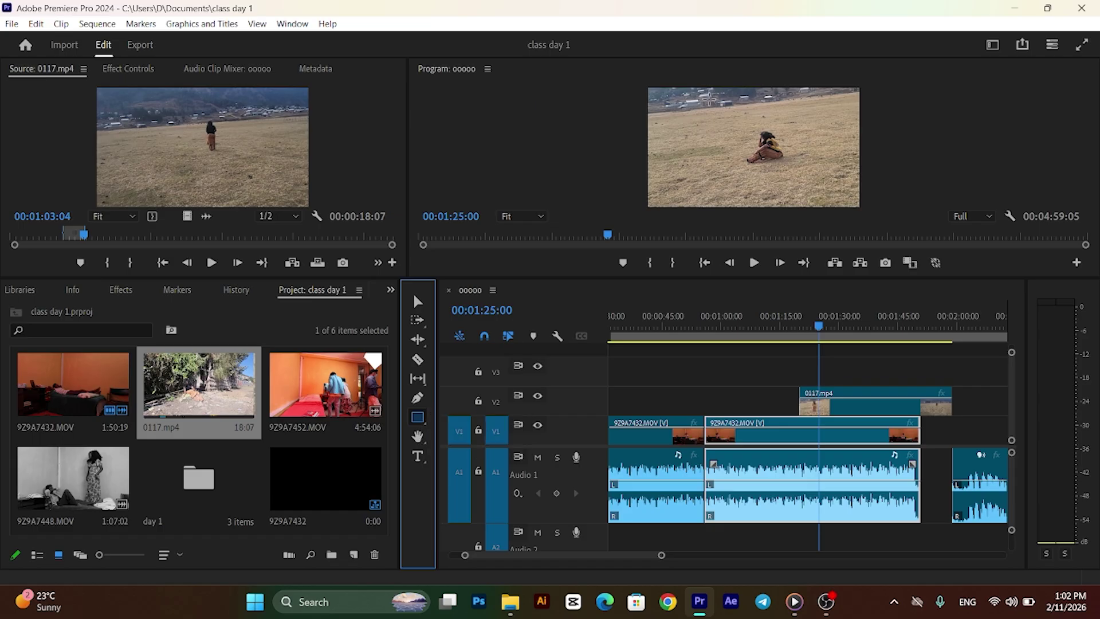
{"action": "left_click_drag", "start_coordinate": [677, 101], "coordinate": [813, 177]}
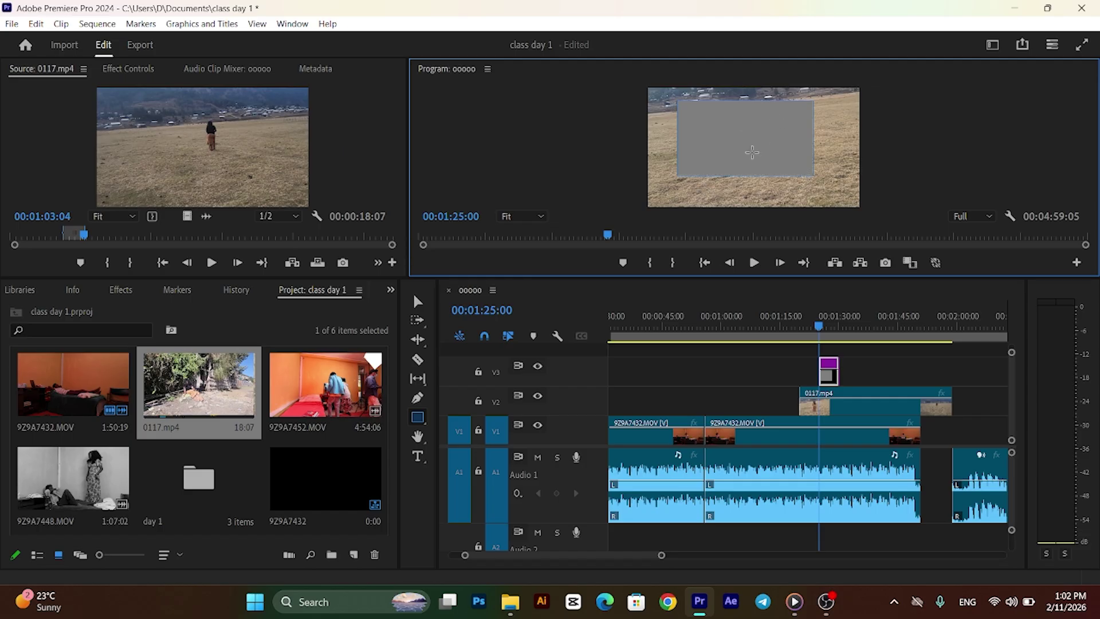
- Open the properties of the drawn rectangle and set its fill to dark red, hex 910C0C
{"action": "left_click", "coordinate": [417, 305]}
{"action": "right_click", "coordinate": [774, 148]}
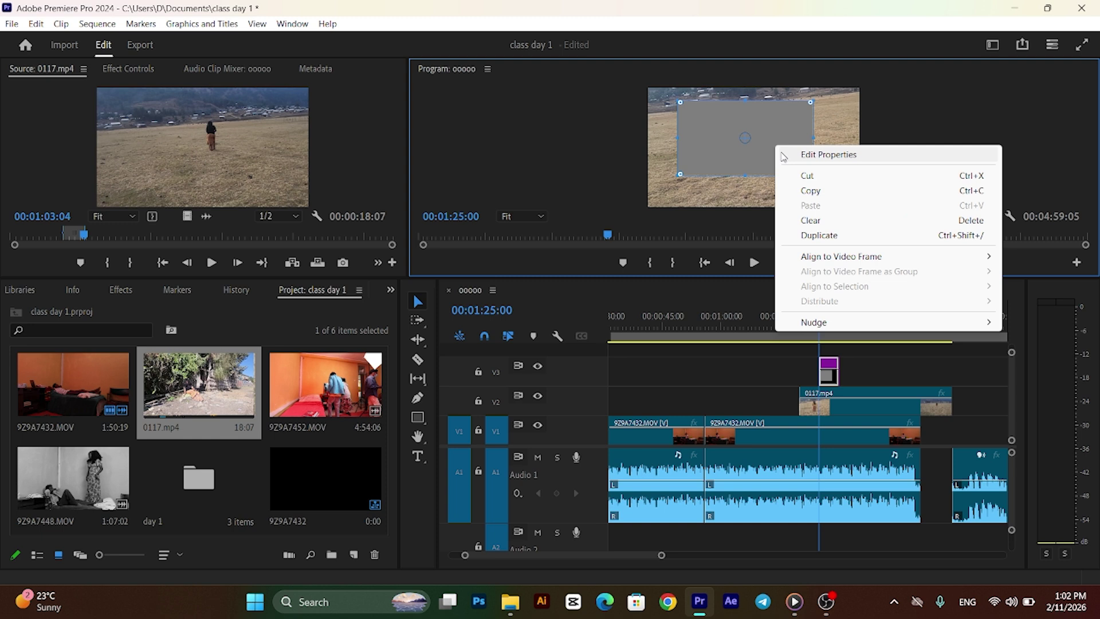
{"action": "left_click", "coordinate": [816, 155]}
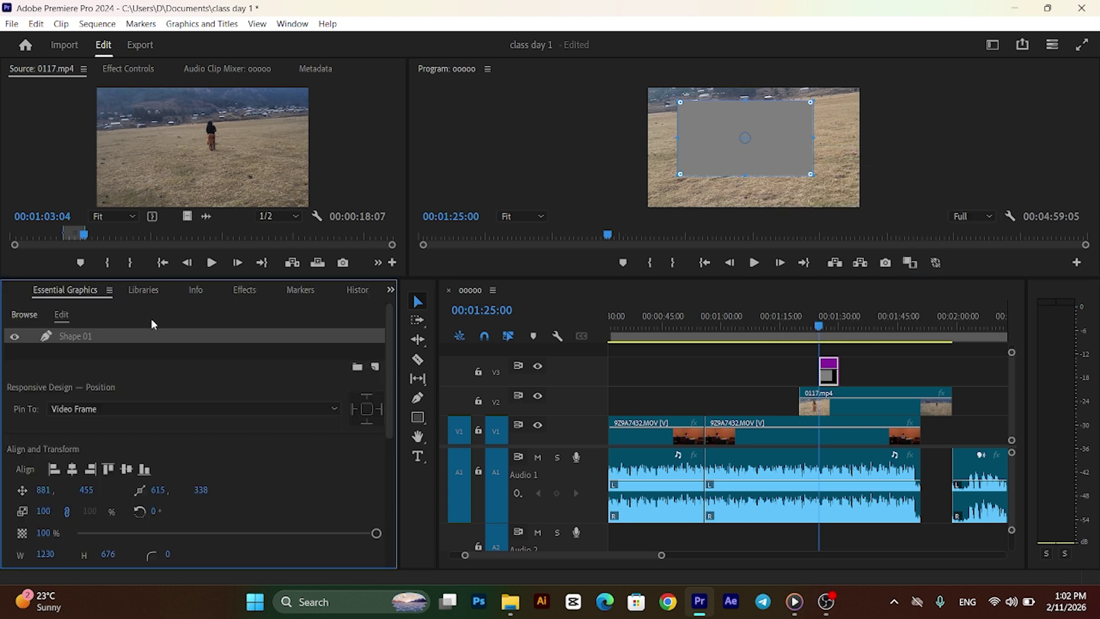
{"action": "left_click_drag", "start_coordinate": [225, 279], "coordinate": [225, 252]}
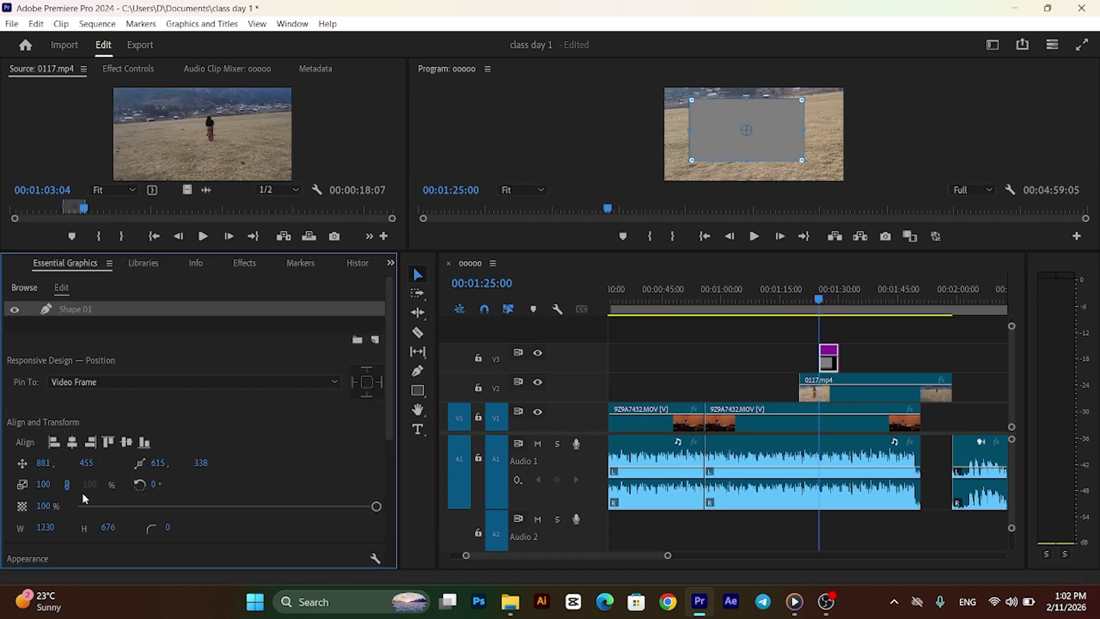
{"action": "scroll", "coordinate": [113, 483], "scroll_direction": "down", "scroll_amount": 3}
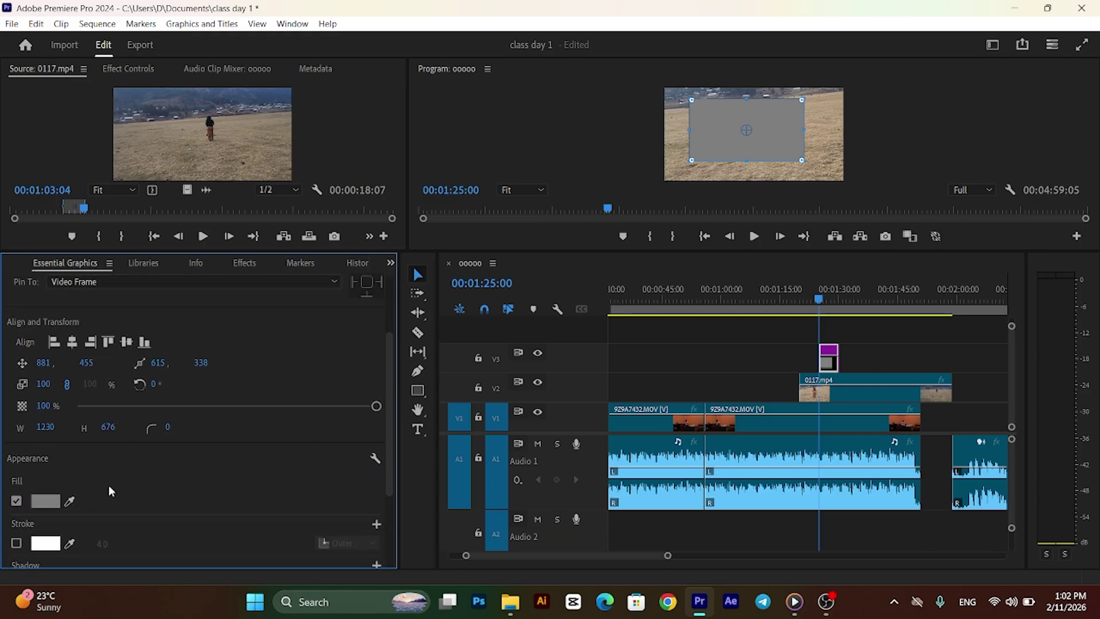
{"action": "scroll", "coordinate": [109, 486], "scroll_direction": "down", "scroll_amount": 1}
{"action": "left_click", "coordinate": [45, 472]}
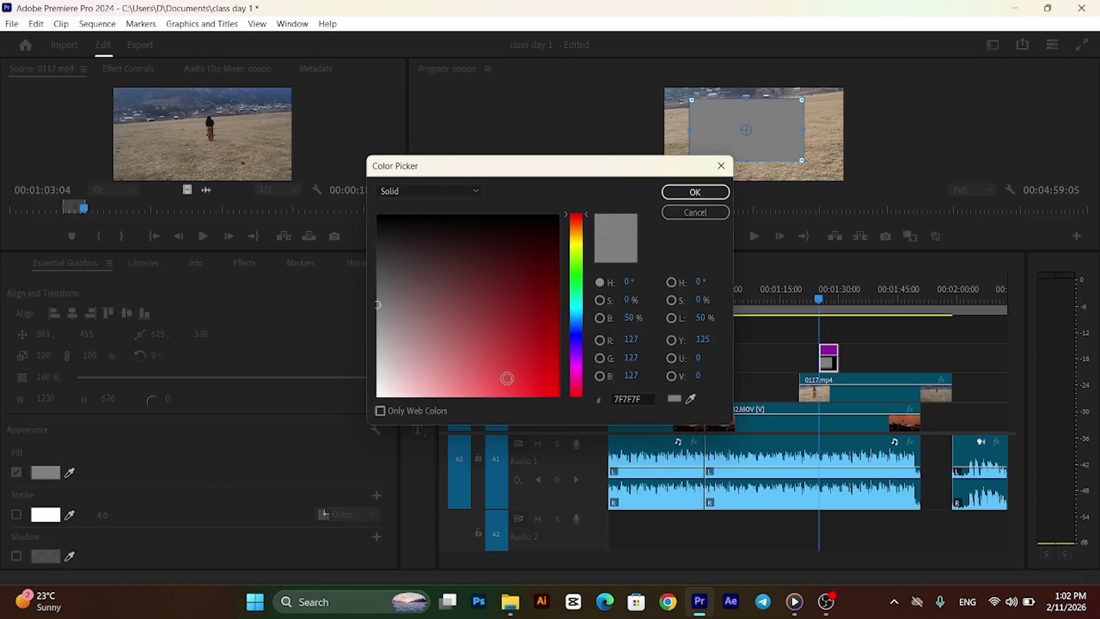
{"action": "left_click", "coordinate": [507, 378]}
{"action": "left_click", "coordinate": [544, 318]}
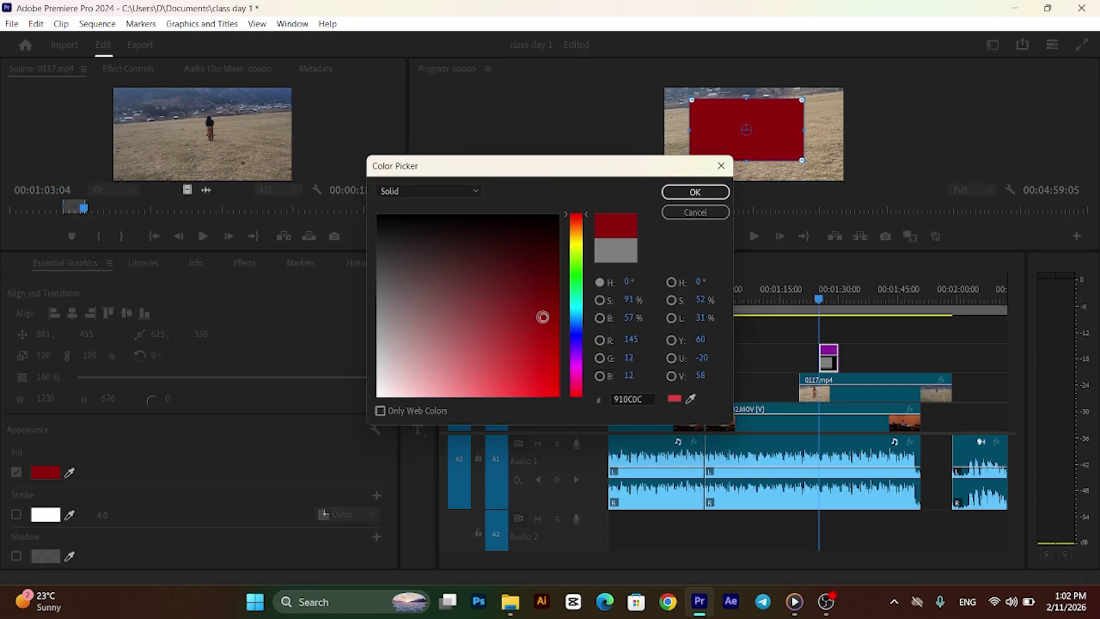
{"action": "left_click", "coordinate": [711, 192]}
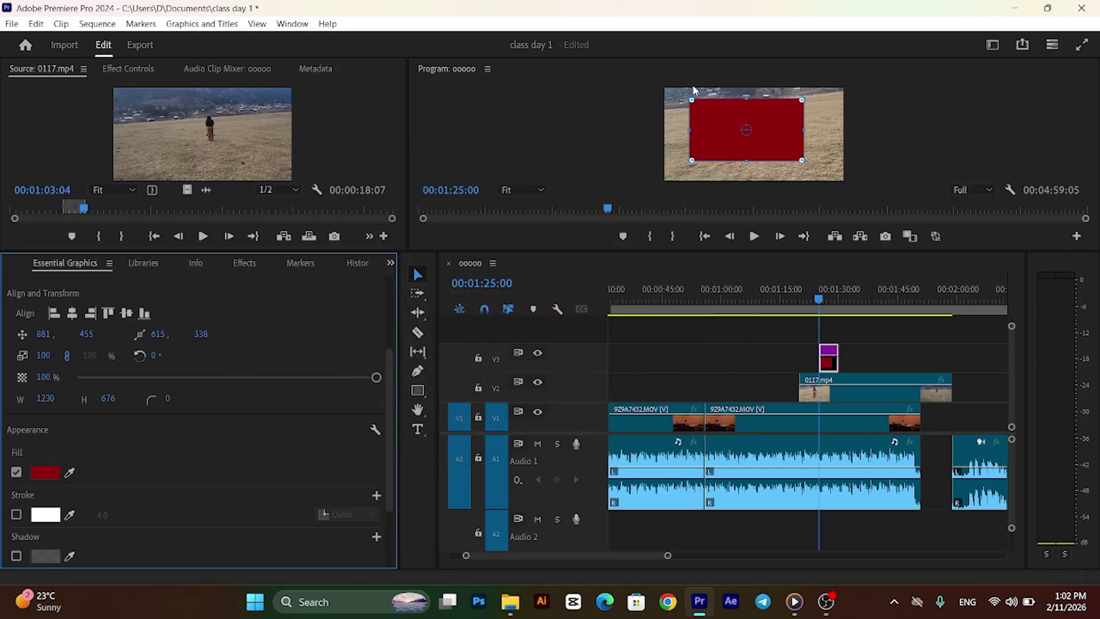
- Shrink the rectangle to about 1069 × 596 with a slight tilt and add a yellow-green outer stroke of width 35
{"action": "left_click_drag", "start_coordinate": [684, 94], "coordinate": [706, 110]}
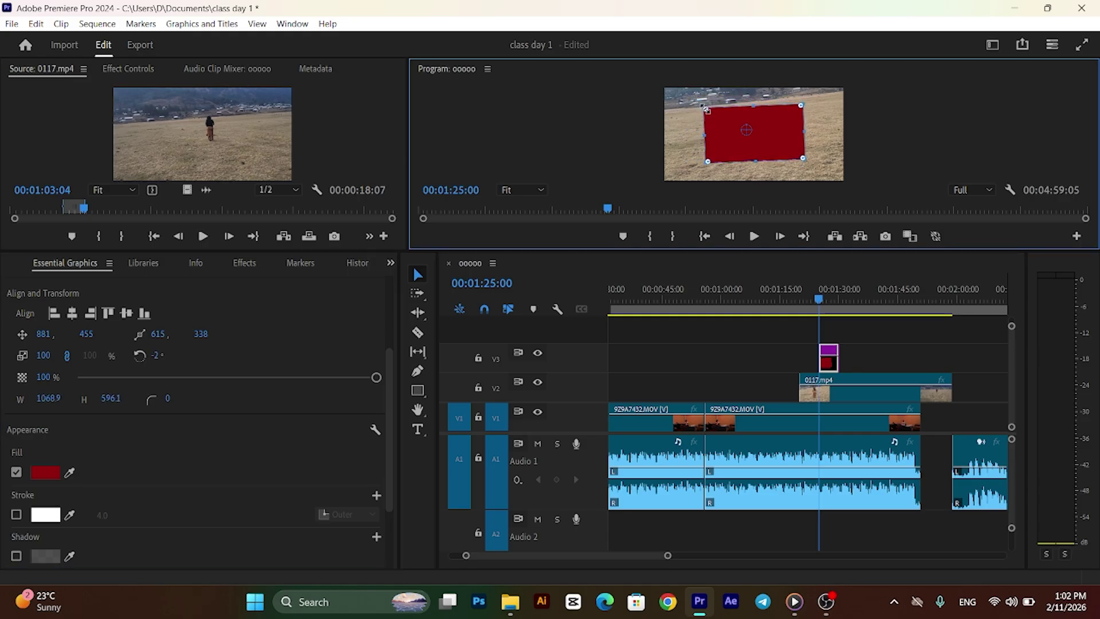
{"action": "left_click", "coordinate": [16, 514]}
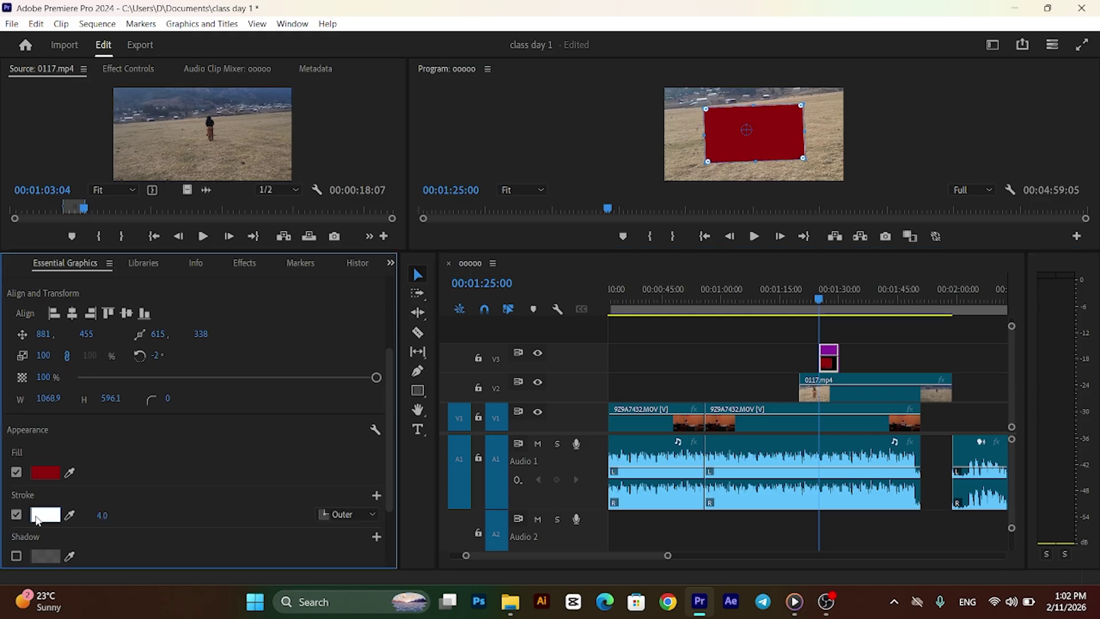
{"action": "left_click", "coordinate": [45, 514]}
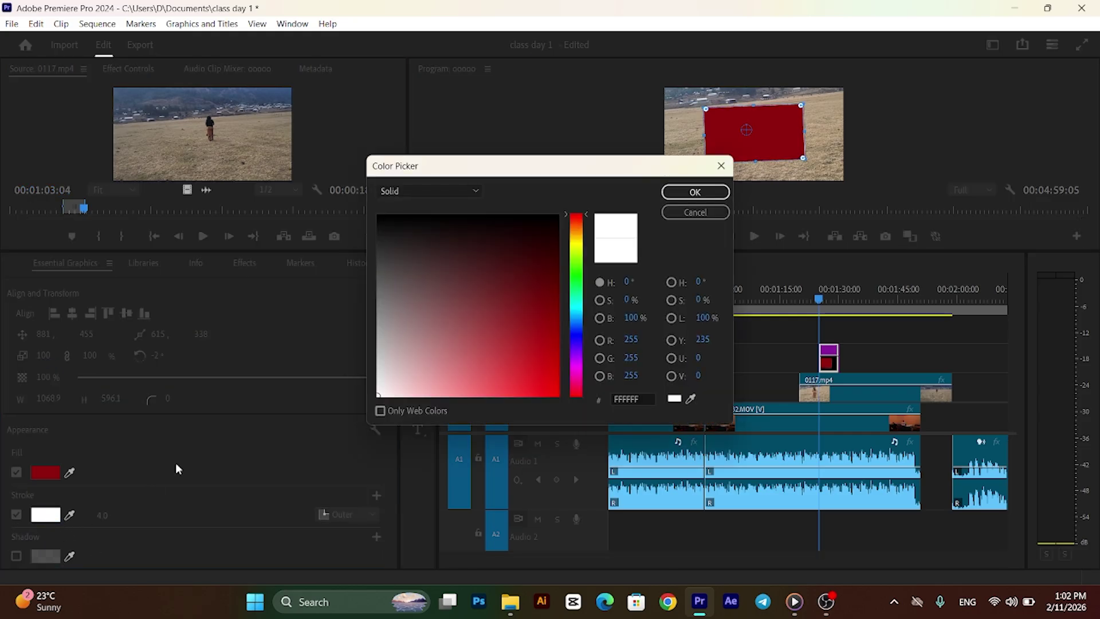
{"action": "left_click", "coordinate": [575, 251]}
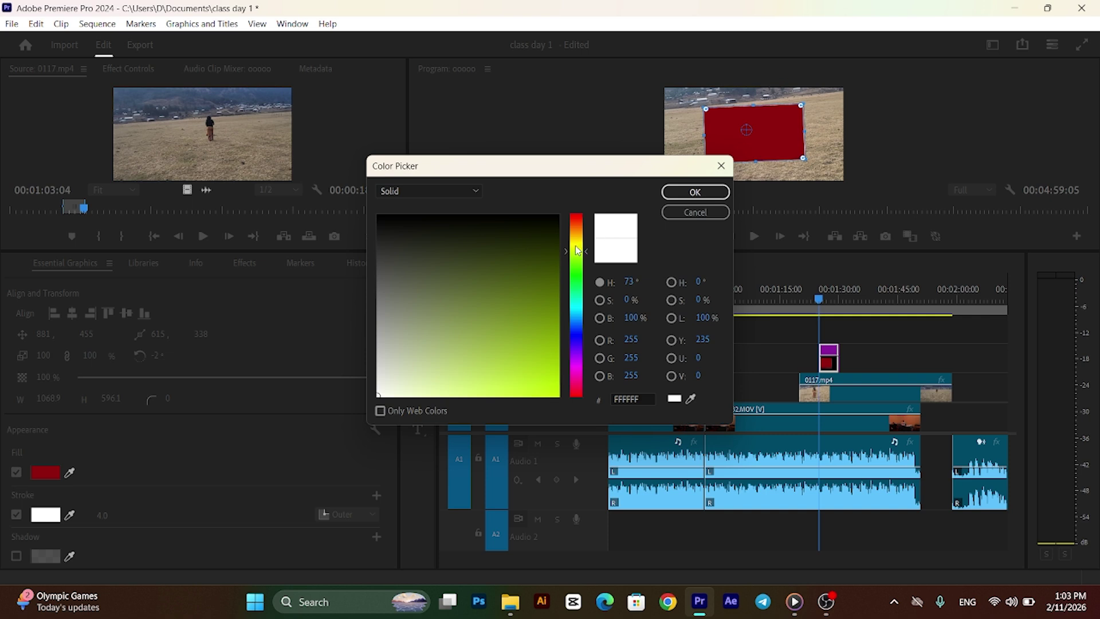
{"action": "left_click", "coordinate": [545, 388]}
{"action": "left_click", "coordinate": [694, 193]}
{"action": "left_click_drag", "start_coordinate": [102, 514], "coordinate": [126, 514]}
- Move the rectangle to about 766, 478 and resize it to about 1113 × 547 in the Program monitor
{"action": "left_click_drag", "start_coordinate": [749, 144], "coordinate": [737, 145]}
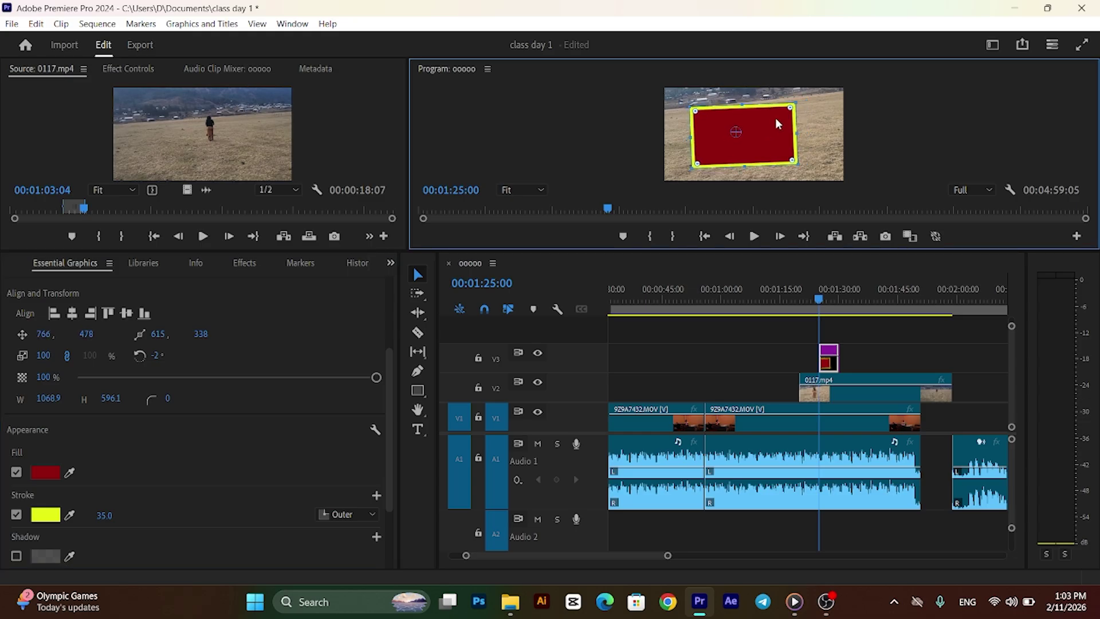
{"action": "left_click", "coordinate": [806, 109]}
{"action": "left_click", "coordinate": [741, 143]}
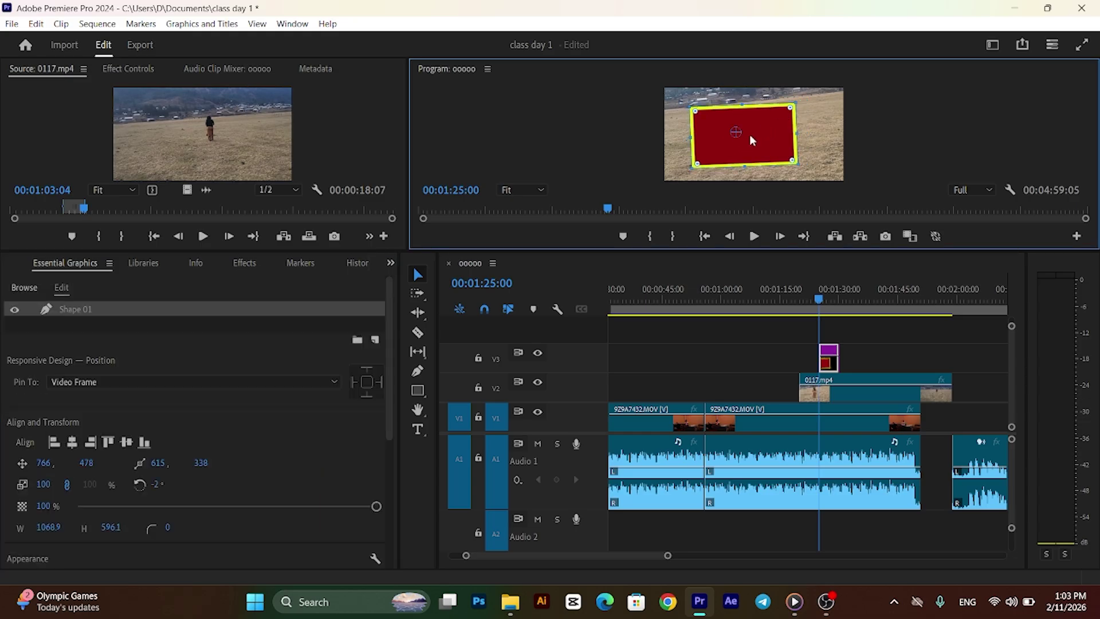
{"action": "left_click_drag", "start_coordinate": [810, 106], "coordinate": [814, 104]}
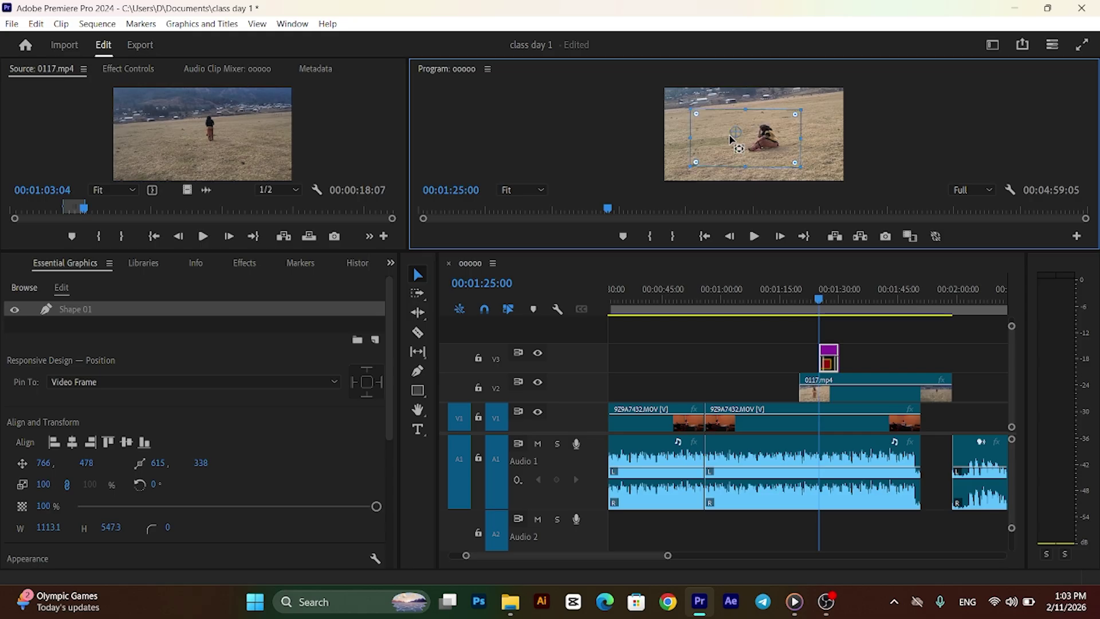
- Undo the rectangle with all its formatting and bring the class day 1 project contents back into view
{"action": "key", "text": "ctrl+z"}
{"action": "key", "text": "ctrl+z"}
{"action": "key", "text": "ctrl+z"}
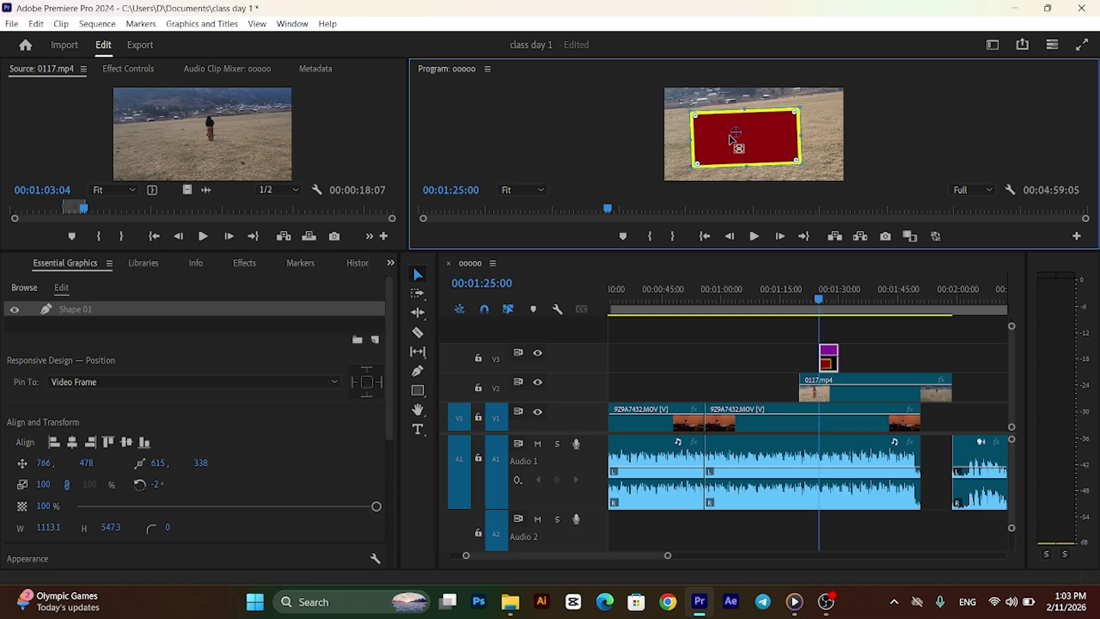
{"action": "key", "text": "ctrl+z"}
{"action": "key", "text": "ctrl+z"}
{"action": "key", "text": "ctrl+z"}
{"action": "key", "text": "ctrl+z"}
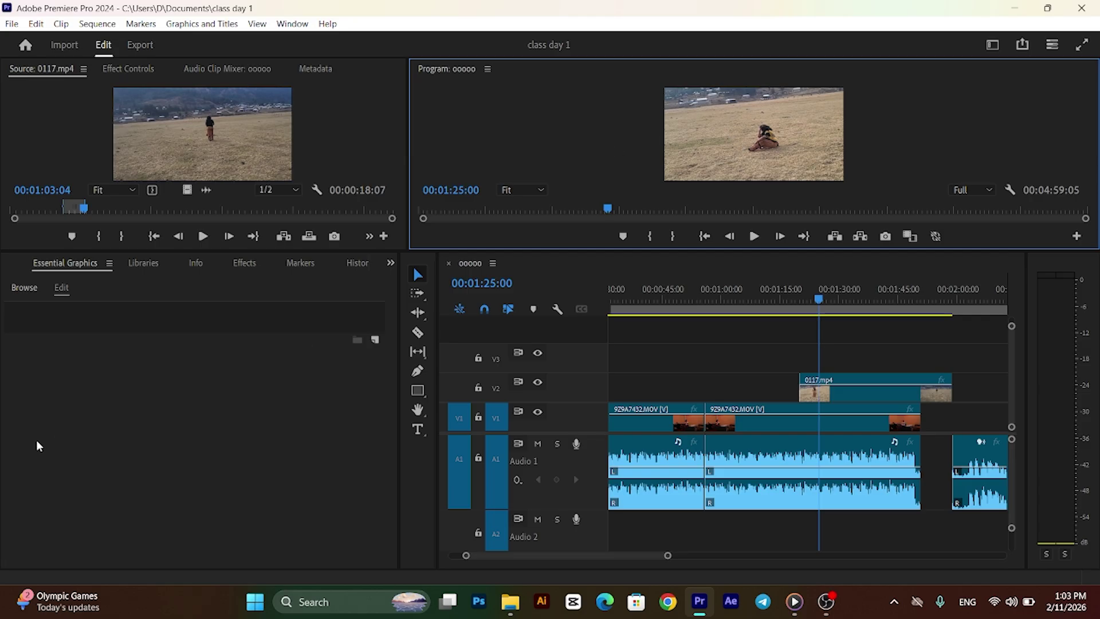
{"action": "left_click", "coordinate": [389, 263]}
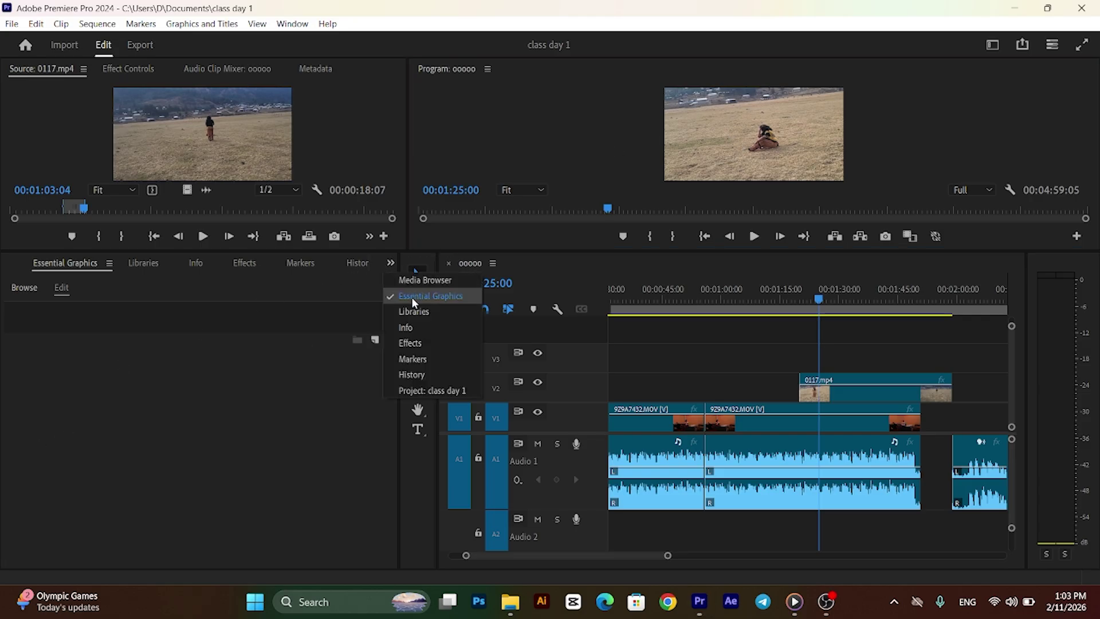
{"action": "left_click", "coordinate": [413, 395]}
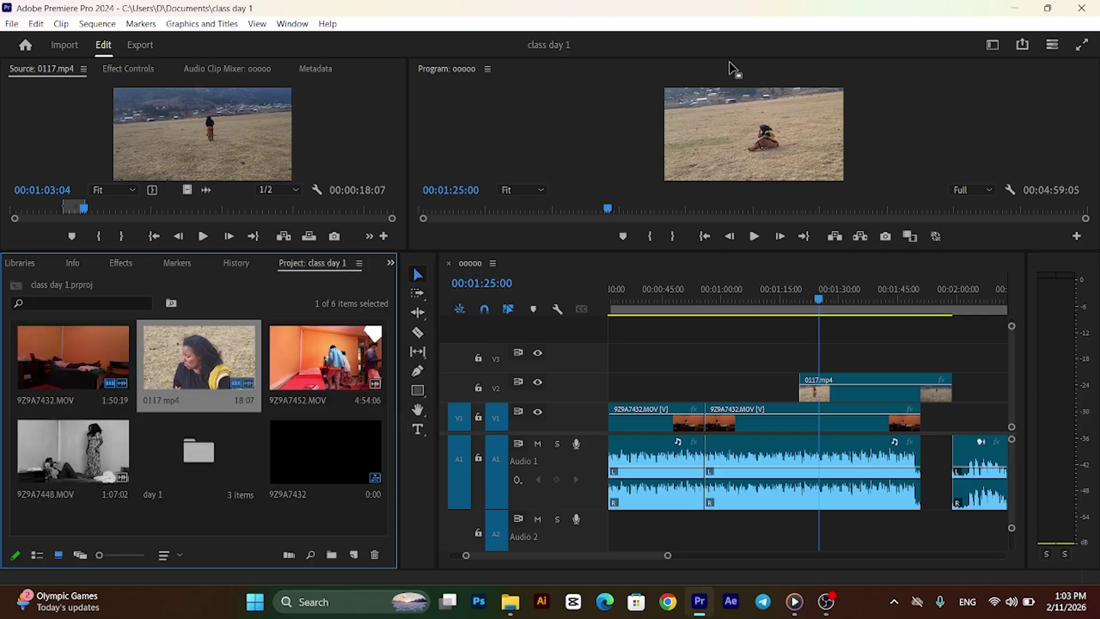
- Draw a small ellipse over the seated person in the Program monitor with the Ellipse tool and undo it
{"action": "left_click_drag", "start_coordinate": [417, 391], "coordinate": [449, 409]}
{"action": "left_click_drag", "start_coordinate": [743, 122], "coordinate": [793, 156]}
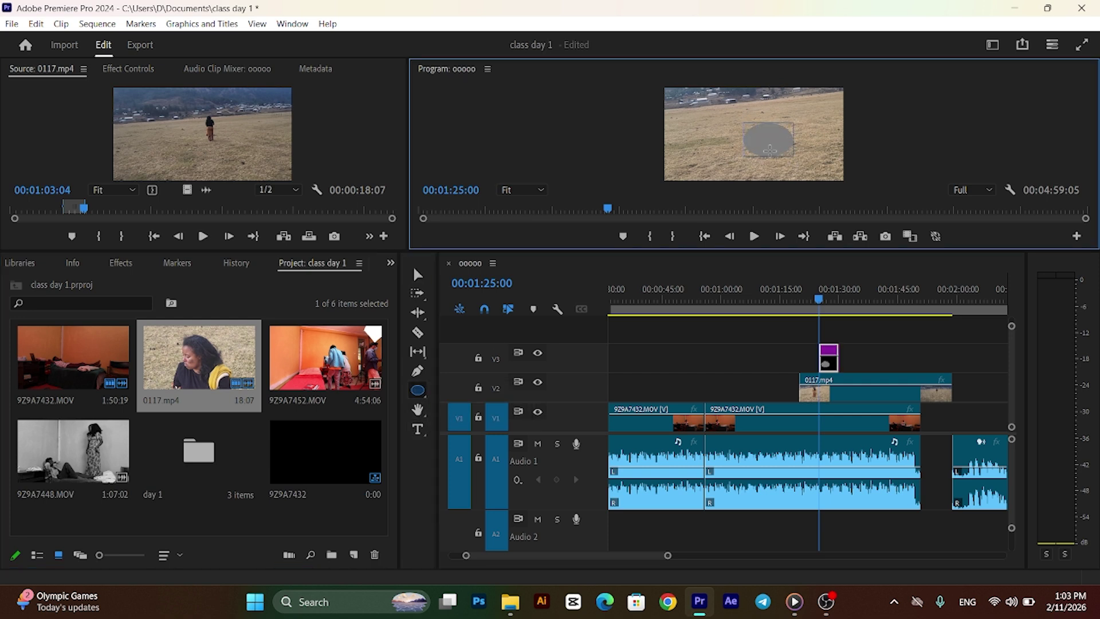
{"action": "key", "text": "ctrl+z"}
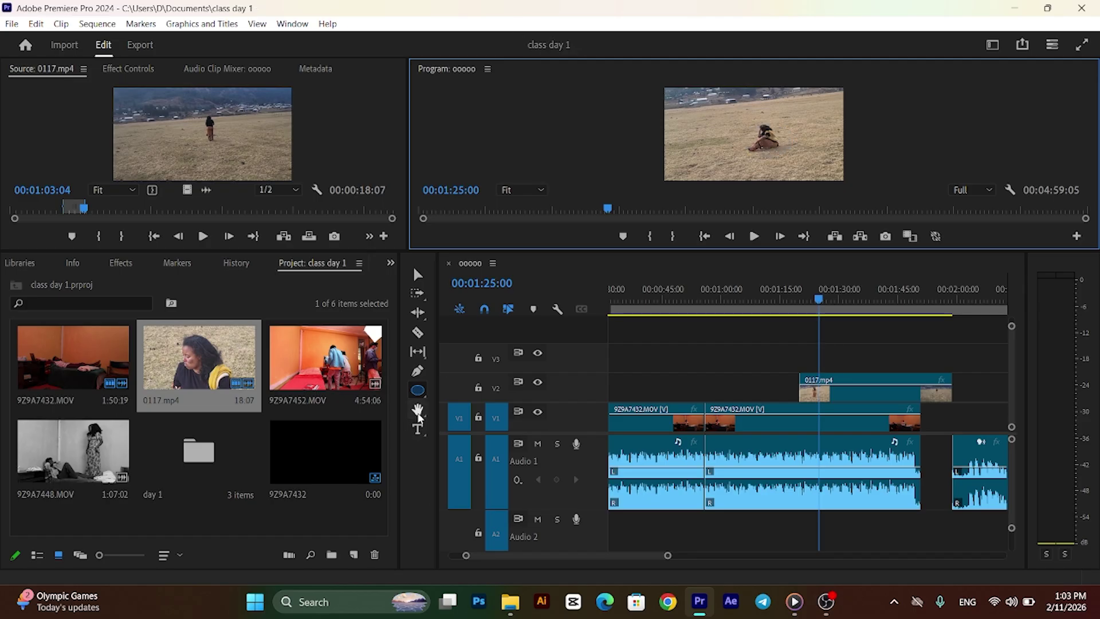
- Demonstrate the Hand tool by shifting the Program monitor picture and the timeline, and zoom the timeline out to the whole sequence
{"action": "left_click", "coordinate": [417, 409]}
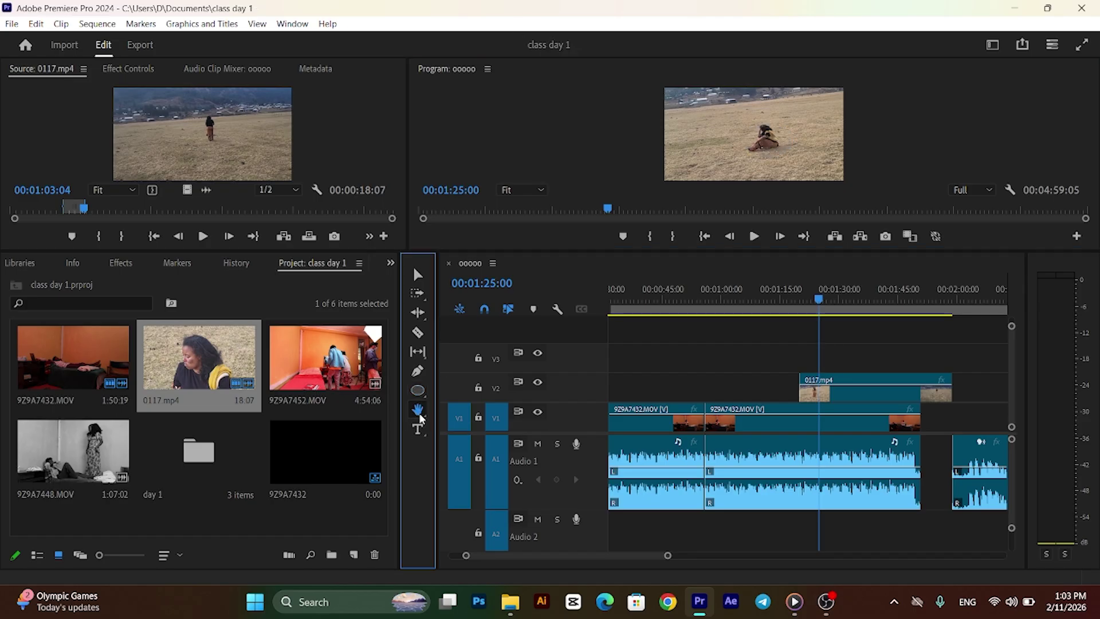
{"action": "mouse_move", "coordinate": [742, 129]}
{"action": "left_mouse_down"}
{"action": "mouse_move", "coordinate": [737, 139]}
{"action": "mouse_move", "coordinate": [832, 133]}
{"action": "mouse_move", "coordinate": [677, 177]}
{"action": "mouse_move", "coordinate": [871, 130]}
{"action": "mouse_move", "coordinate": [665, 75]}
{"action": "mouse_move", "coordinate": [603, 110]}
{"action": "mouse_move", "coordinate": [559, 111]}
{"action": "mouse_move", "coordinate": [754, 133]}
{"action": "left_mouse_up"}
{"action": "left_click_drag", "start_coordinate": [849, 399], "coordinate": [982, 398]}
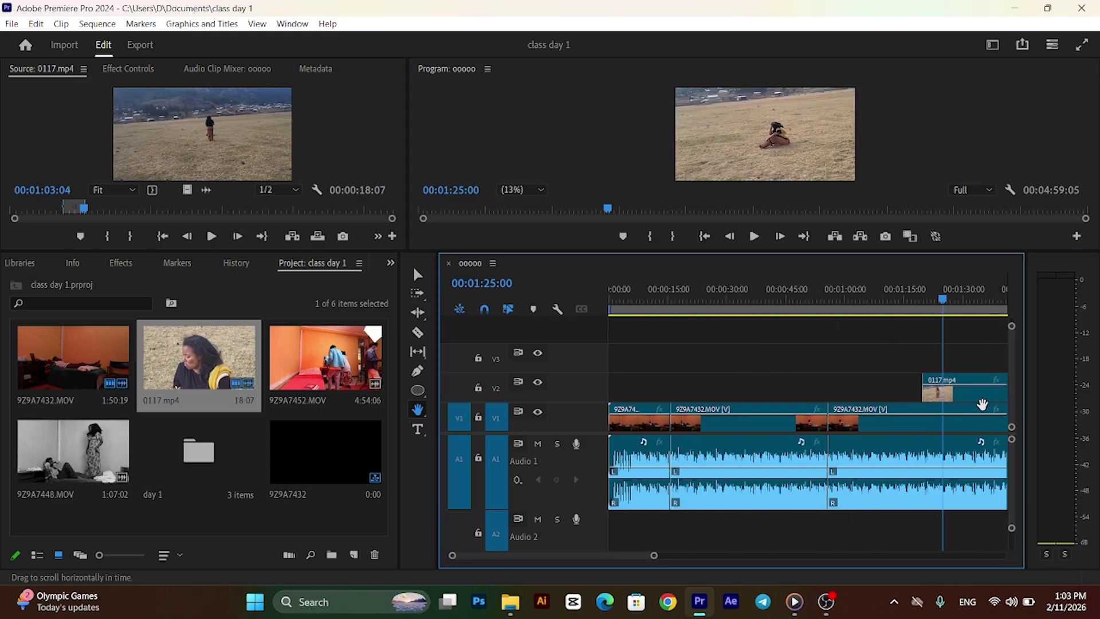
{"action": "left_click_drag", "start_coordinate": [853, 417], "coordinate": [658, 410]}
{"action": "left_click_drag", "start_coordinate": [844, 412], "coordinate": [940, 405]}
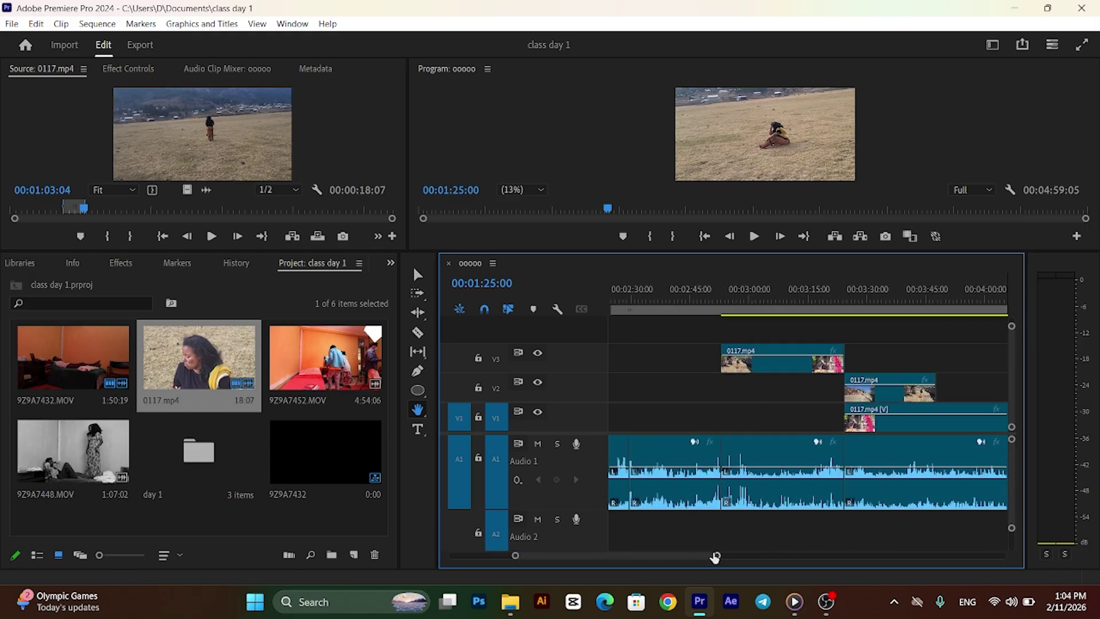
{"action": "left_click_drag", "start_coordinate": [717, 554], "coordinate": [982, 542]}
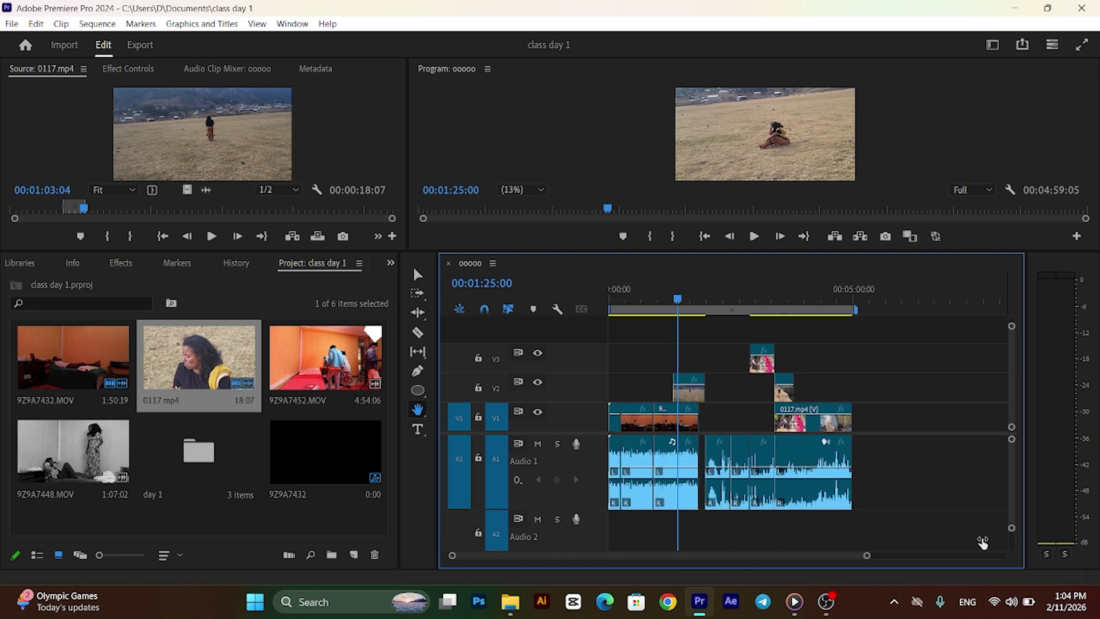
- Switch to the Zoom tool variant and enlarge the Program monitor picture to 17%
{"action": "left_click", "coordinate": [419, 413]}
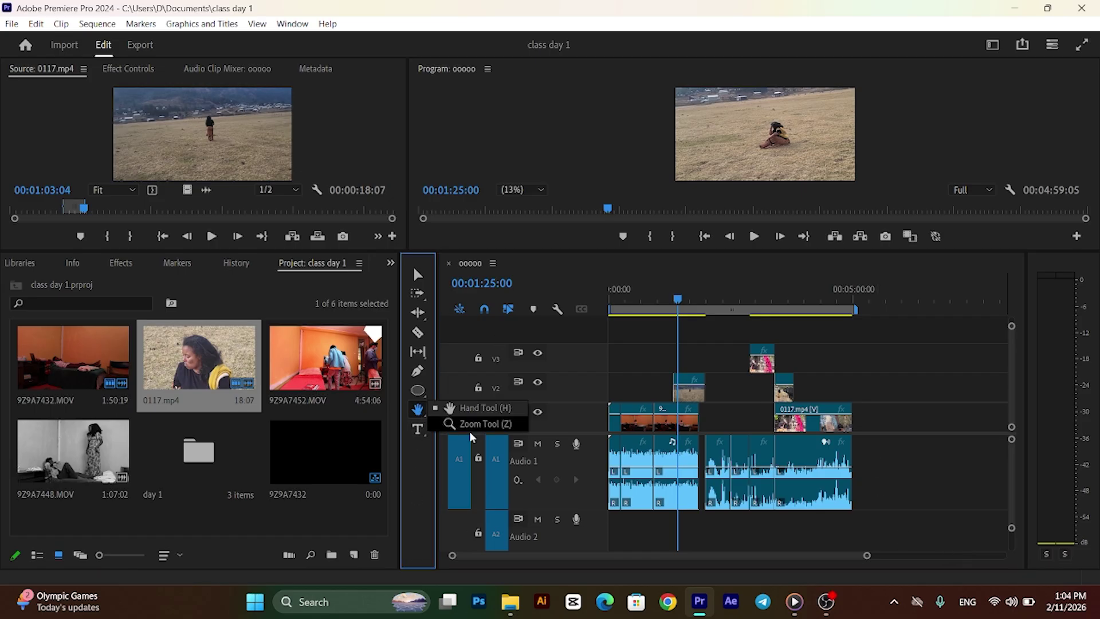
{"action": "left_click", "coordinate": [451, 425]}
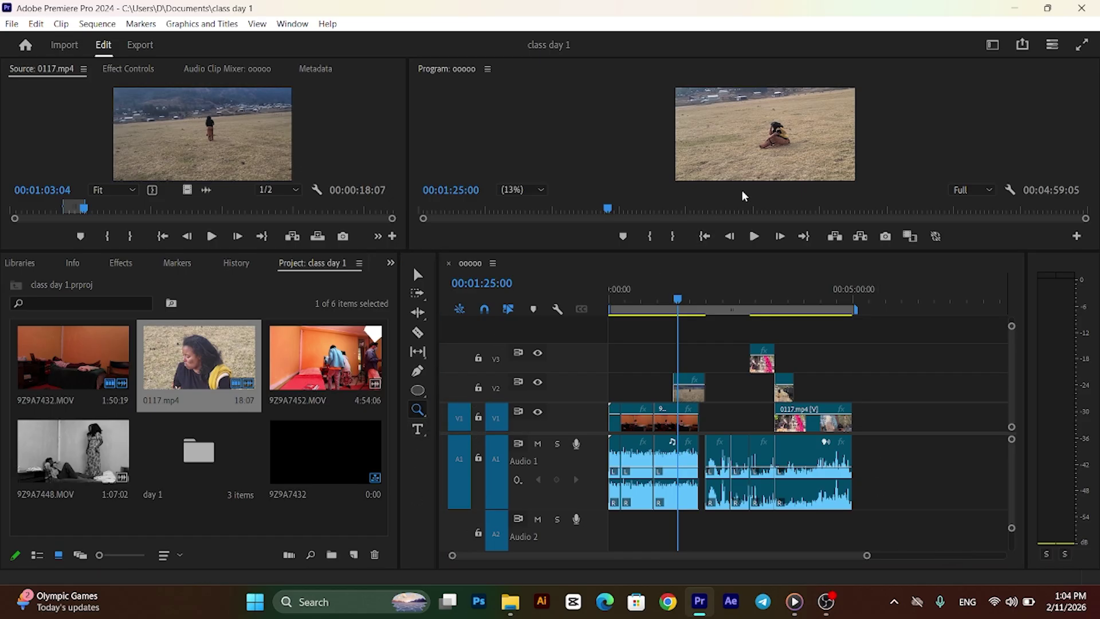
{"action": "scroll", "coordinate": [745, 192], "scroll_direction": "up", "scroll_amount": 2}
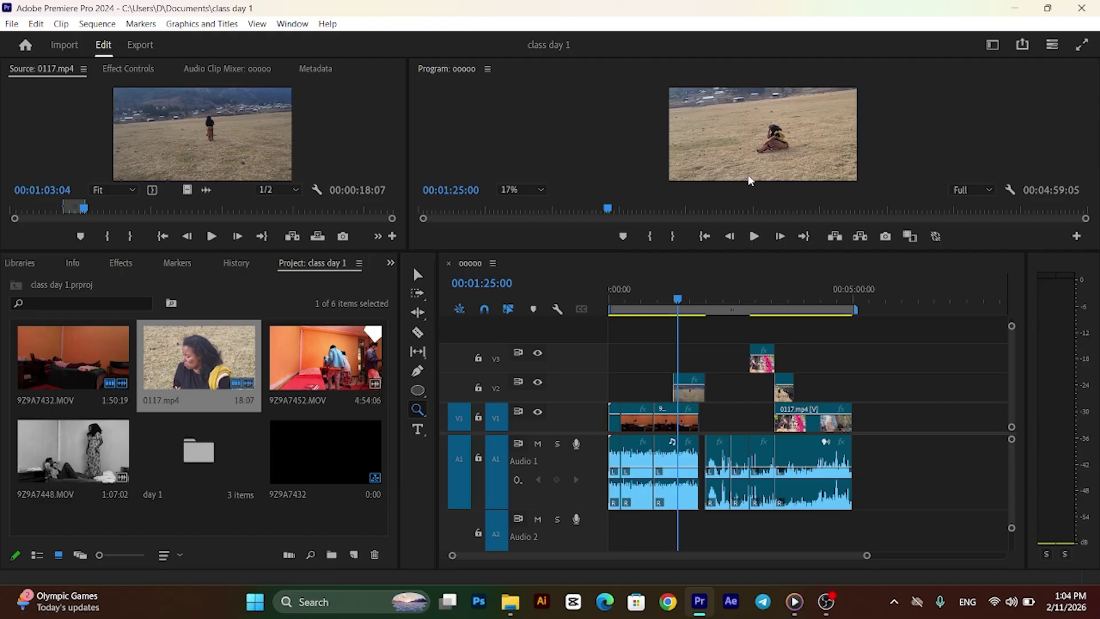
- Reduce the Program monitor picture to 16% and switch the Zoom tool back to its Hand tool variant
{"action": "scroll", "coordinate": [764, 151], "scroll_direction": "down", "scroll_amount": 1}
{"action": "left_click", "coordinate": [422, 421]}
{"action": "left_click", "coordinate": [422, 419]}
{"action": "left_click", "coordinate": [444, 412]}
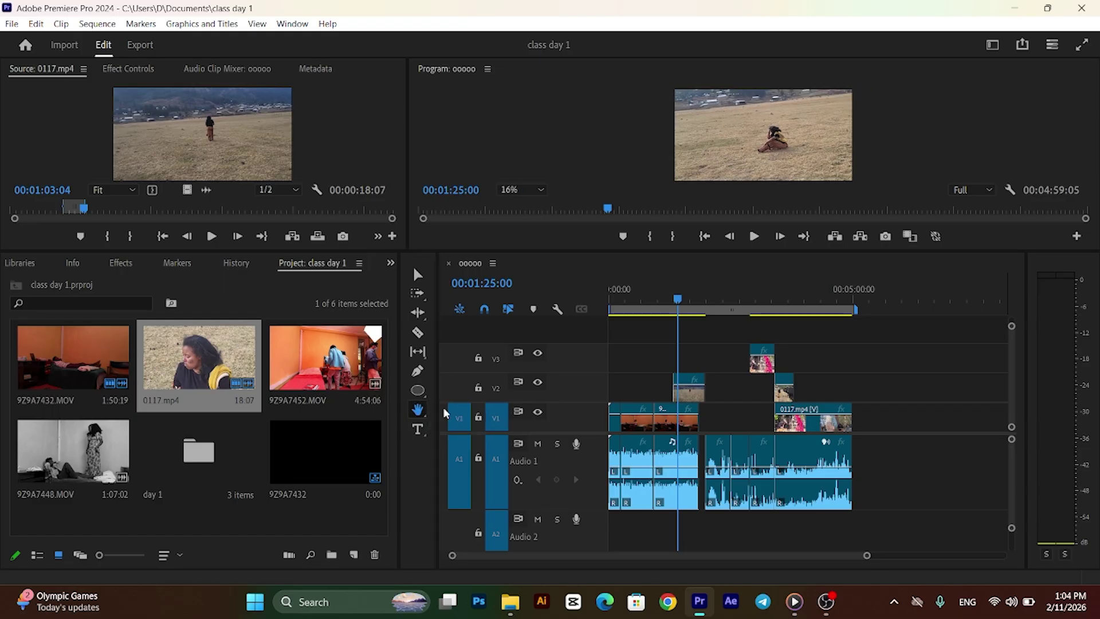
- Add the text "ghjghgfd" on the grass beside the seated person with the Type tool, with the Program picture enlarged to 49%
{"action": "left_click", "coordinate": [422, 435]}
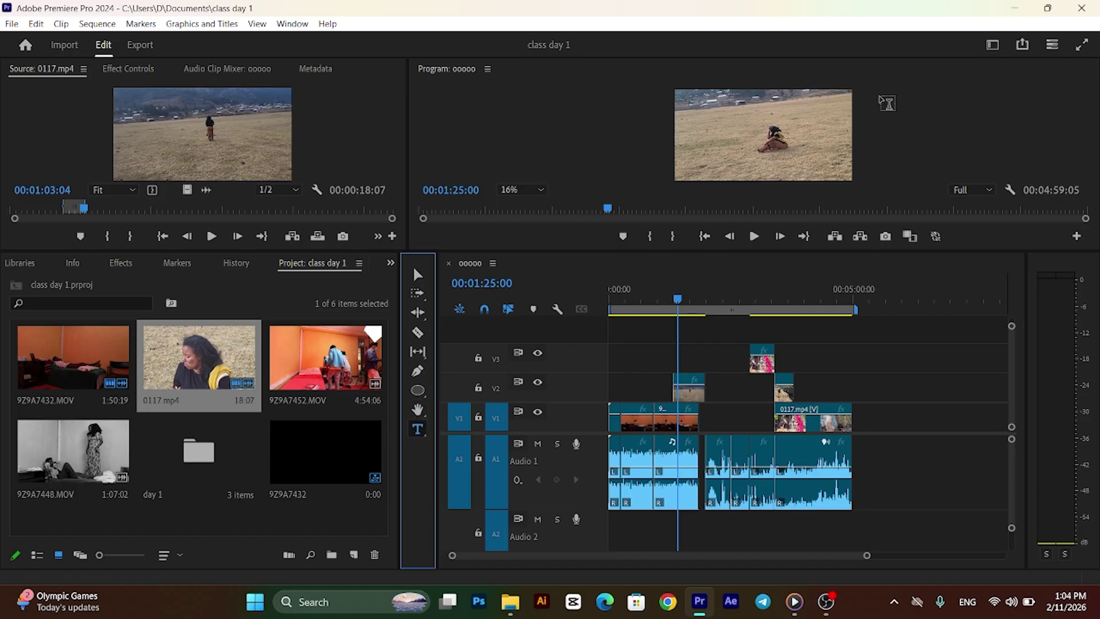
{"action": "left_click", "coordinate": [723, 123]}
{"action": "scroll", "coordinate": [744, 135], "scroll_direction": "up", "scroll_amount": 5}
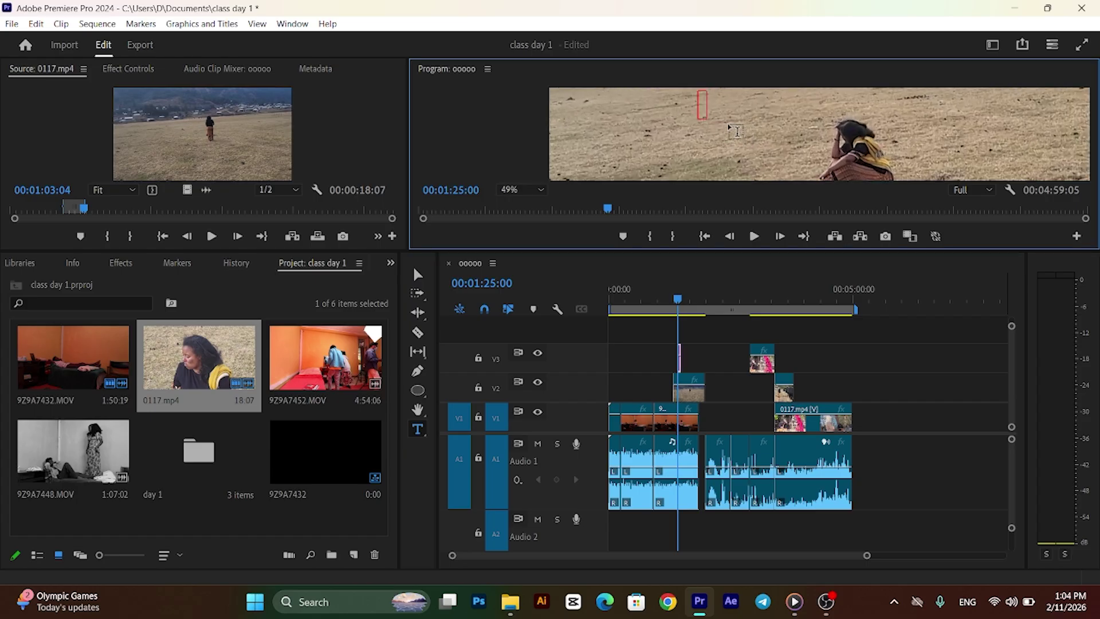
{"action": "type", "text": "ghjghgfd"}
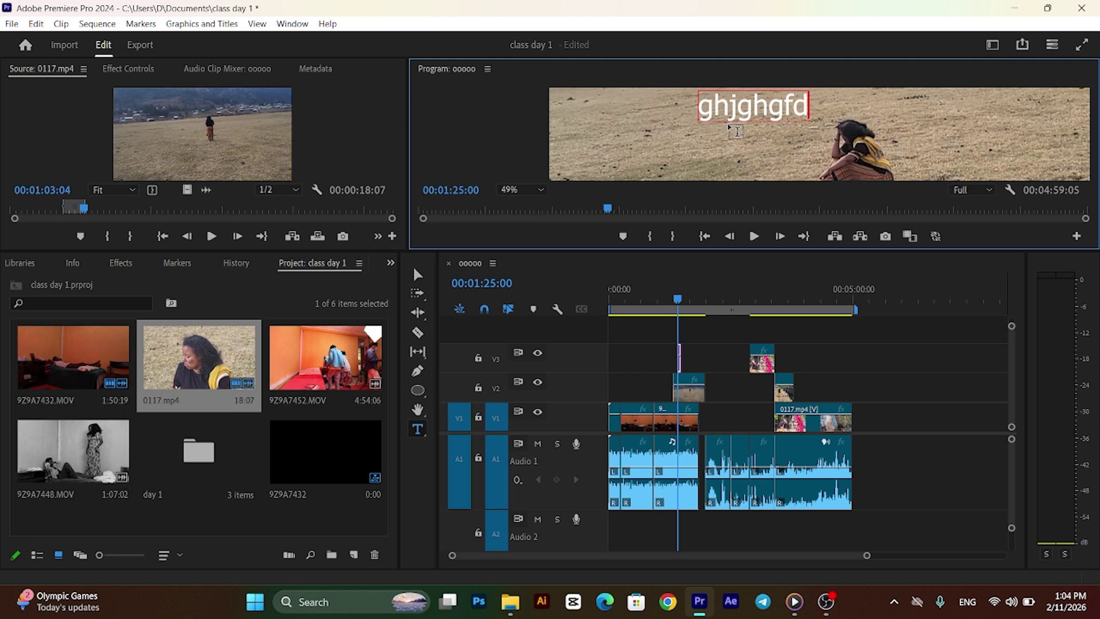
- Enlarge the ghjghgfd text with the Selection tool and move it around the Program picture, ending just above the seated person
{"action": "left_click", "coordinate": [417, 274]}
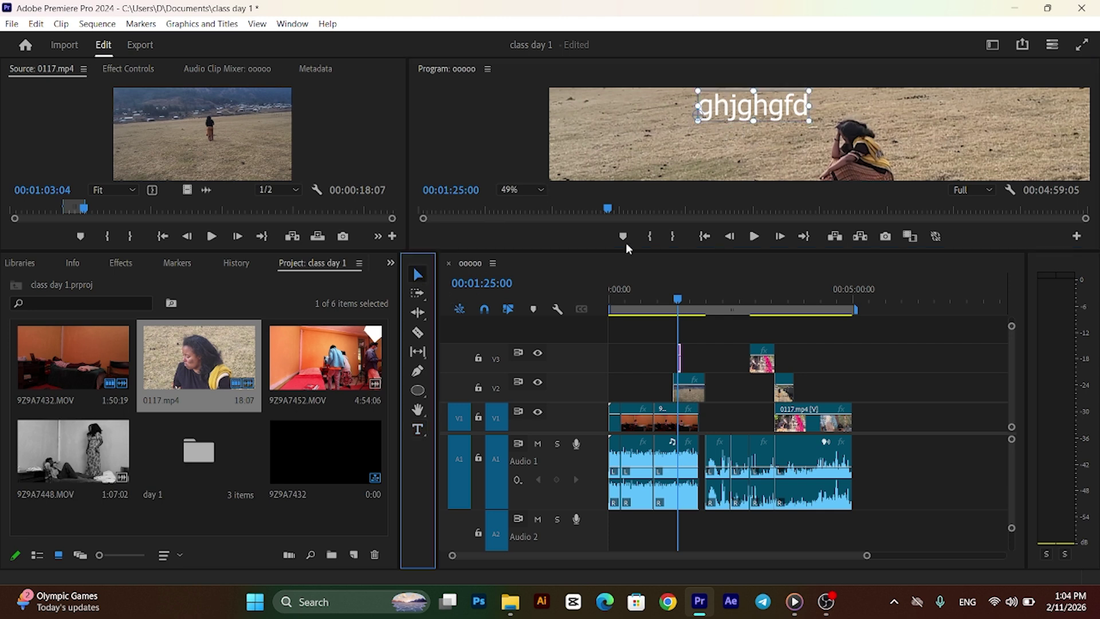
{"action": "left_click_drag", "start_coordinate": [746, 101], "coordinate": [801, 133]}
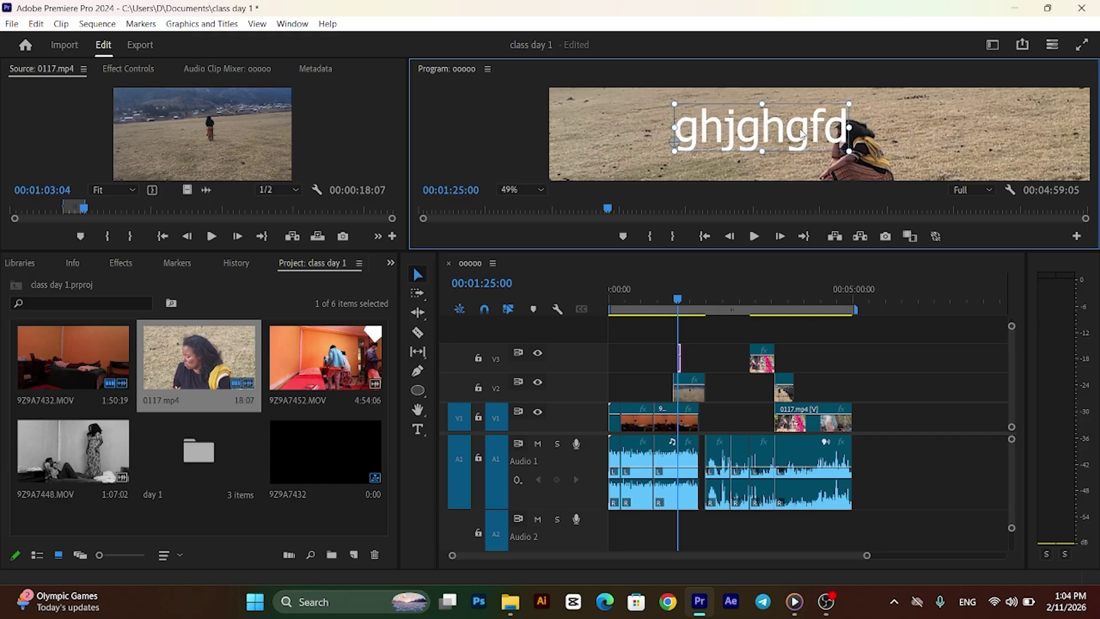
{"action": "left_click", "coordinate": [992, 45]}
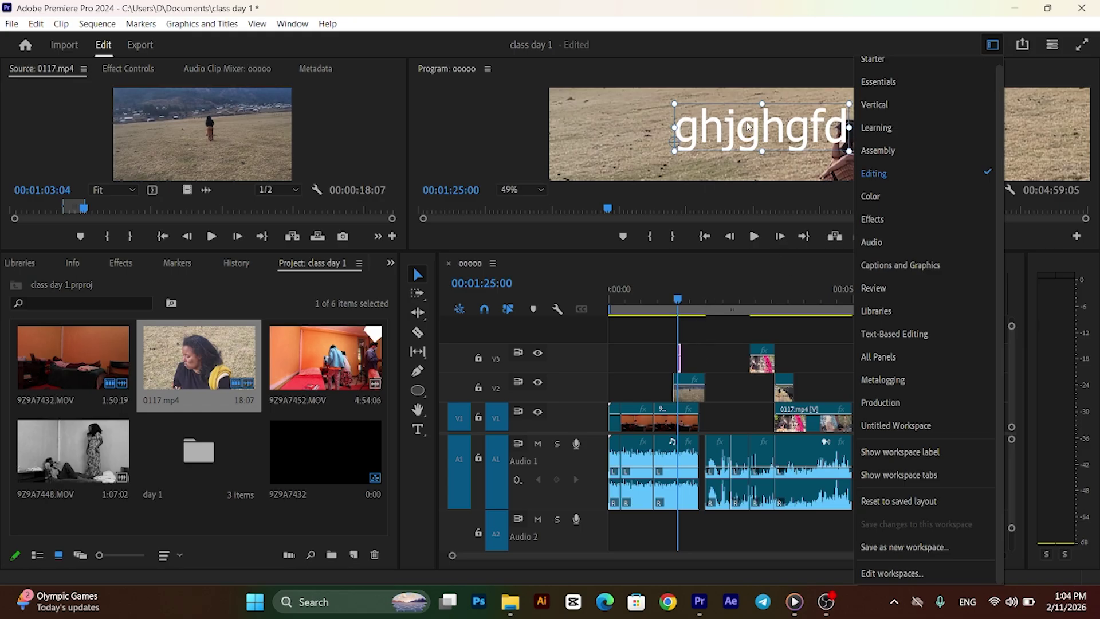
{"action": "left_click_drag", "start_coordinate": [748, 126], "coordinate": [708, 139]}
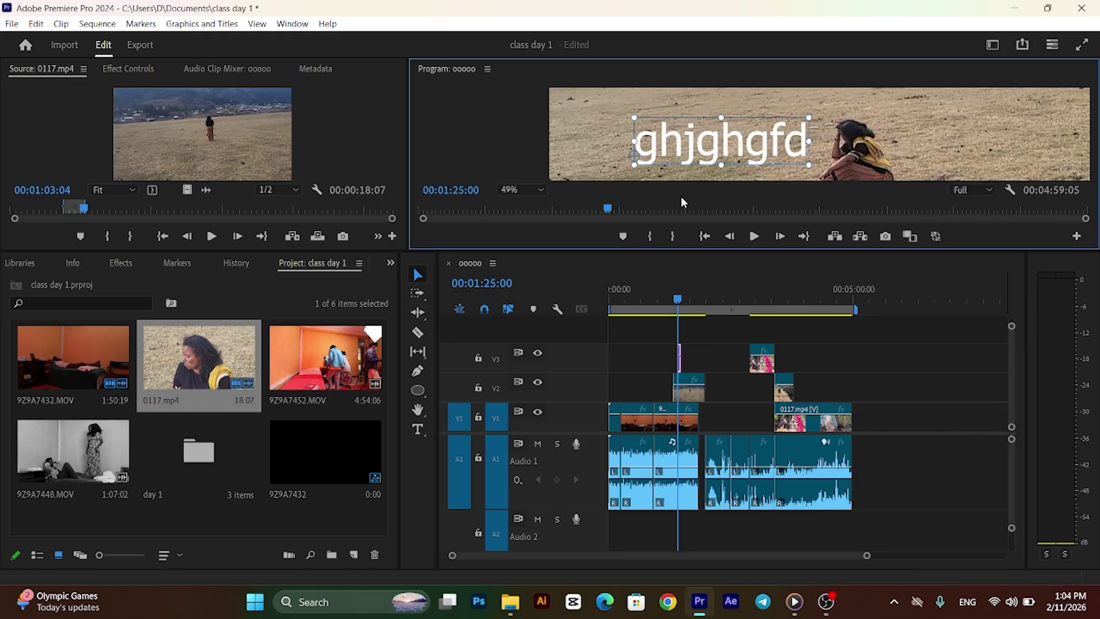
{"action": "left_click_drag", "start_coordinate": [701, 143], "coordinate": [760, 120]}
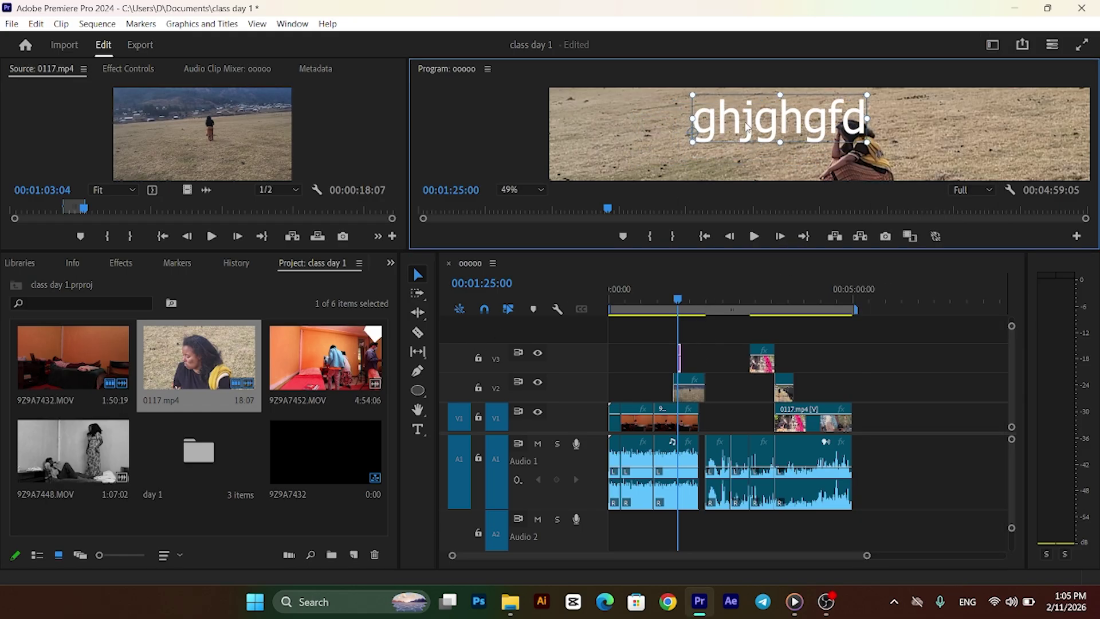
- Undo the text's moves, resizing and typing until the text clip is gone from track V3
{"action": "key", "text": "ctrl+z"}
{"action": "key", "text": "ctrl+z"}
{"action": "key", "text": "ctrl+z"}
{"action": "key", "text": "ctrl+z"}
{"action": "key", "text": "ctrl+z"}
{"action": "key", "text": "ctrl+z"}
{"action": "key", "text": "ctrl+z"}
{"action": "key", "text": "ctrl+z"}
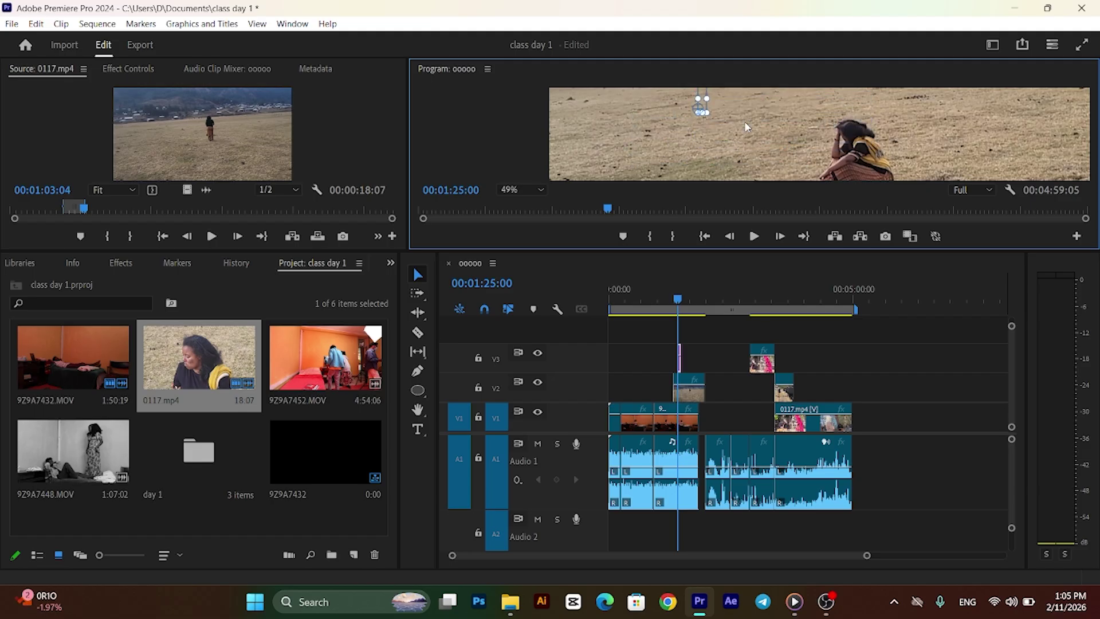
{"action": "key", "text": "ctrl+z"}
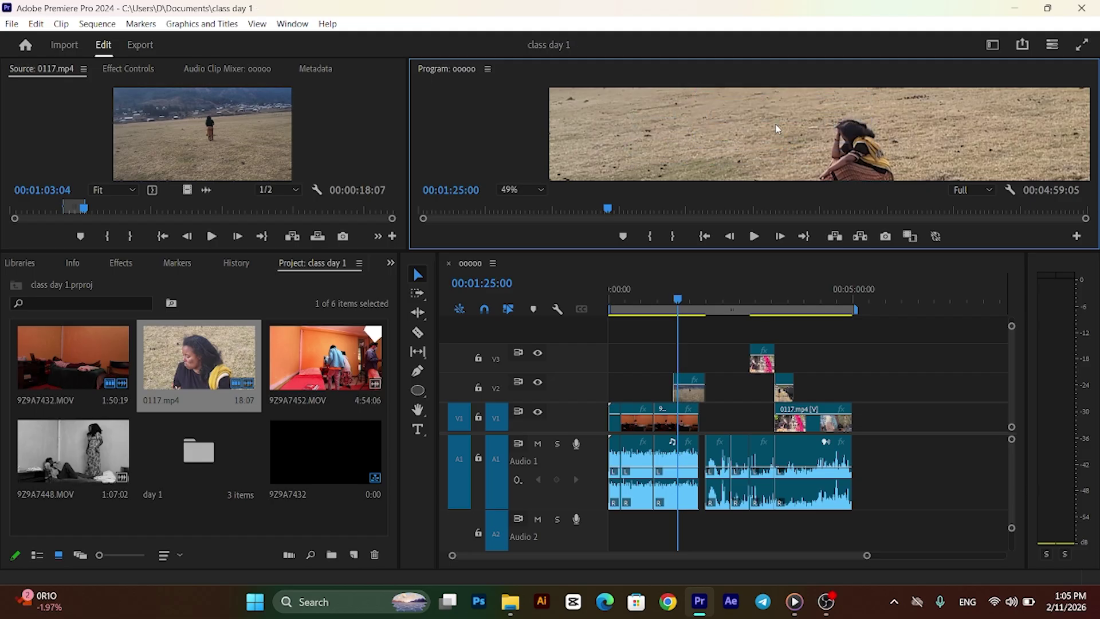
- Resize the panels to make the Source and Program monitors taller, and move the playhead to 00:01:41:21
{"action": "left_click_drag", "start_coordinate": [743, 250], "coordinate": [746, 232]}
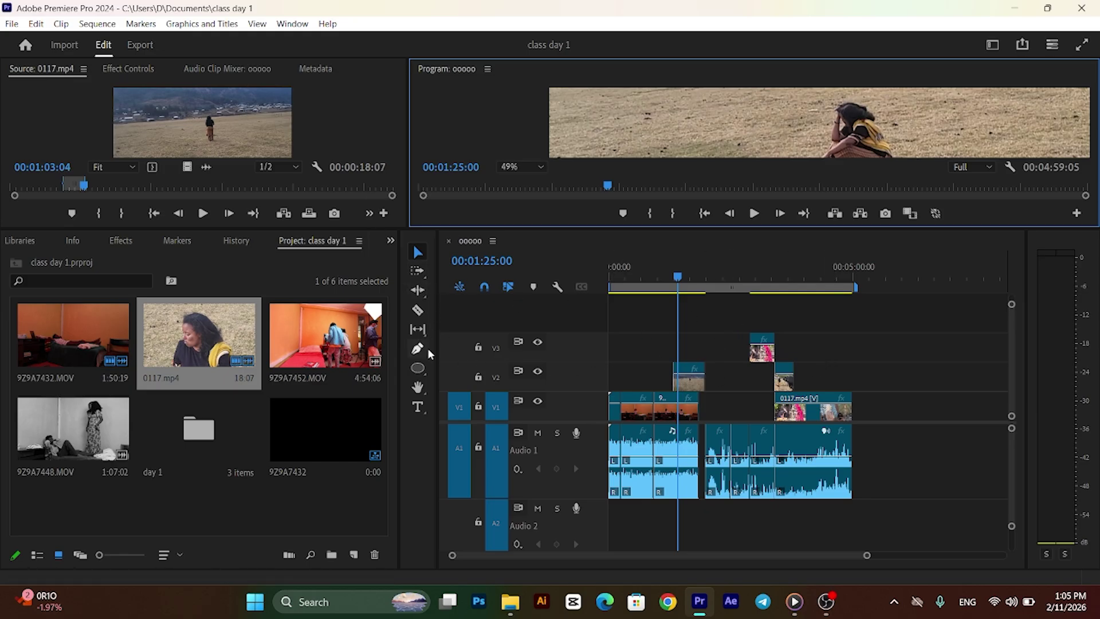
{"action": "left_click_drag", "start_coordinate": [682, 239], "coordinate": [688, 288]}
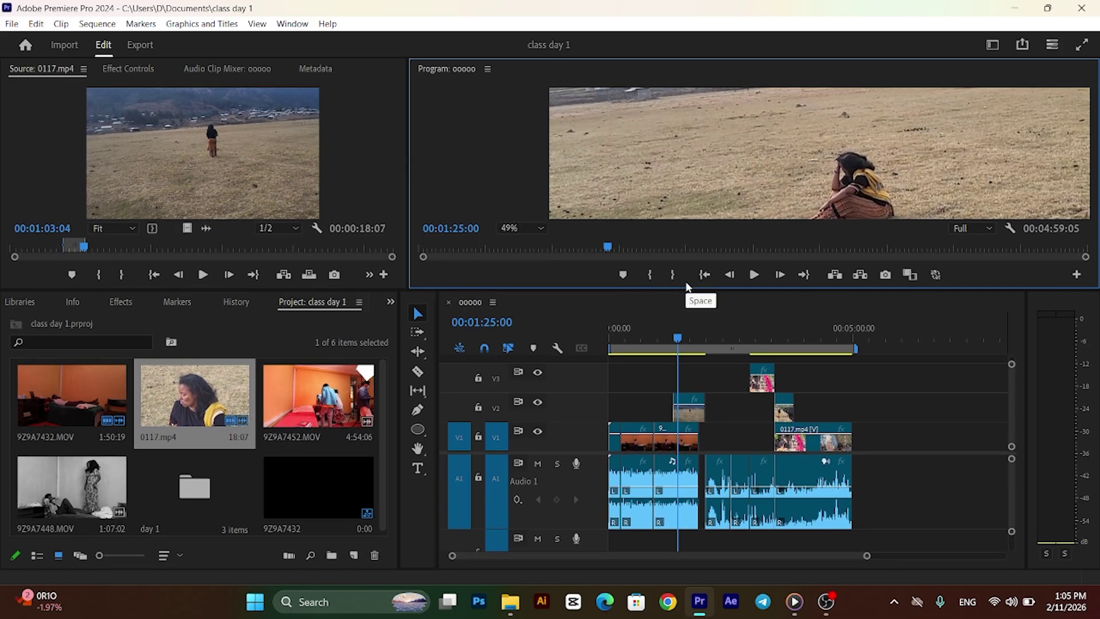
{"action": "mouse_move", "coordinate": [679, 337]}
{"action": "left_mouse_down"}
{"action": "mouse_move", "coordinate": [709, 332]}
{"action": "mouse_move", "coordinate": [692, 334]}
{"action": "left_mouse_up"}
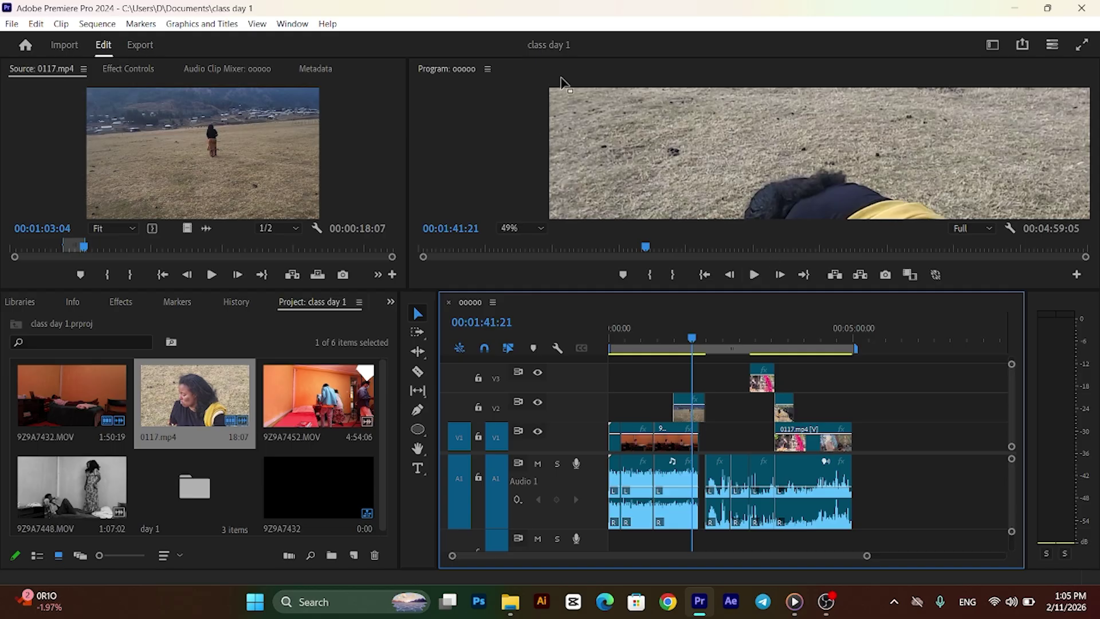